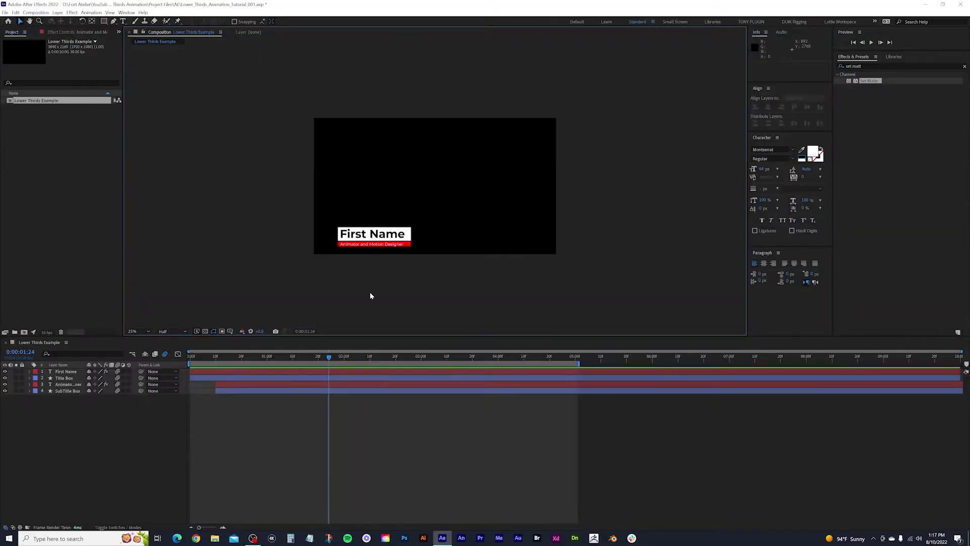
Step: Stop the playback and close the current project without saving its changes
{"action": "key", "text": "space"}
{"action": "left_click", "coordinate": [5, 12]}
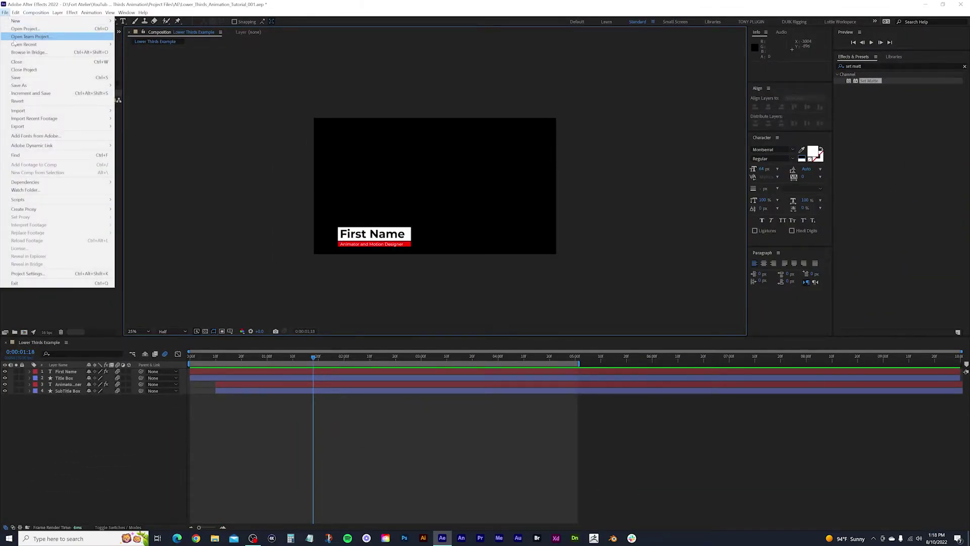
{"action": "left_click", "coordinate": [36, 70]}
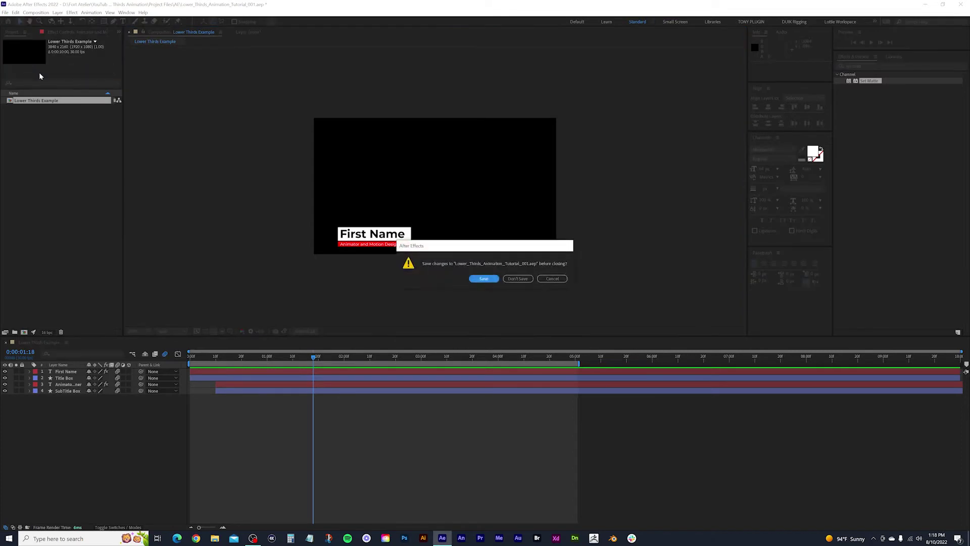
{"action": "left_click", "coordinate": [518, 279]}
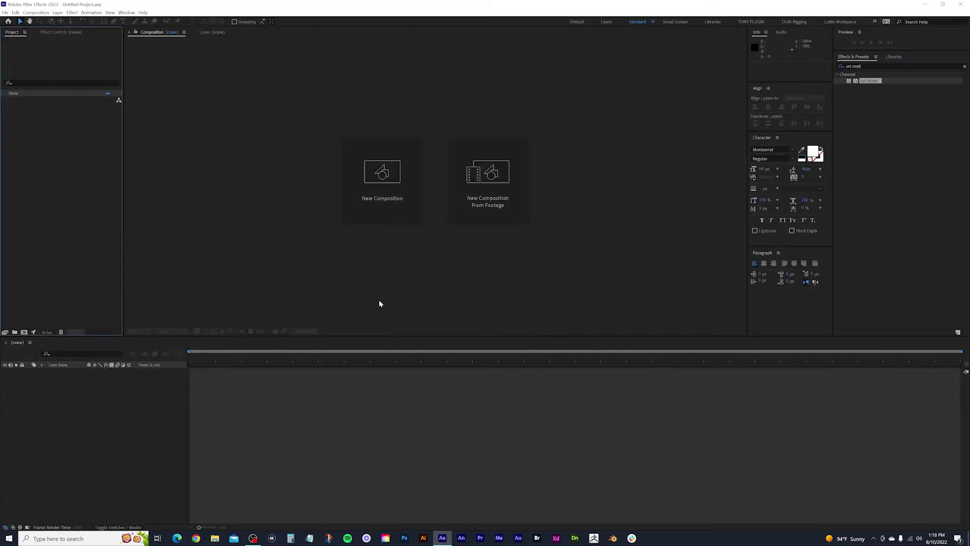
Step: Create a 1920 × 1080 px composition with square pixels, 30 fps and a 10-second duration
{"action": "left_click", "coordinate": [392, 187]}
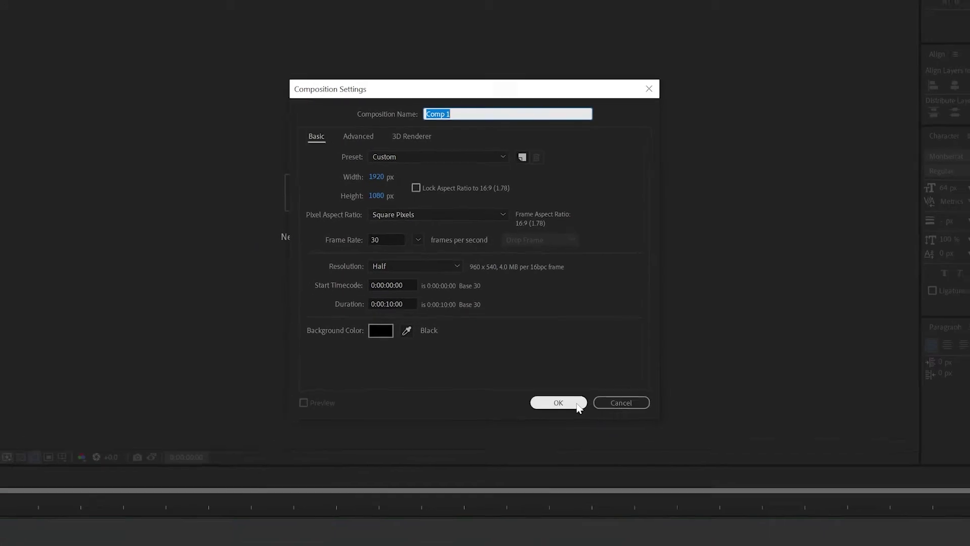
{"action": "left_click", "coordinate": [591, 443]}
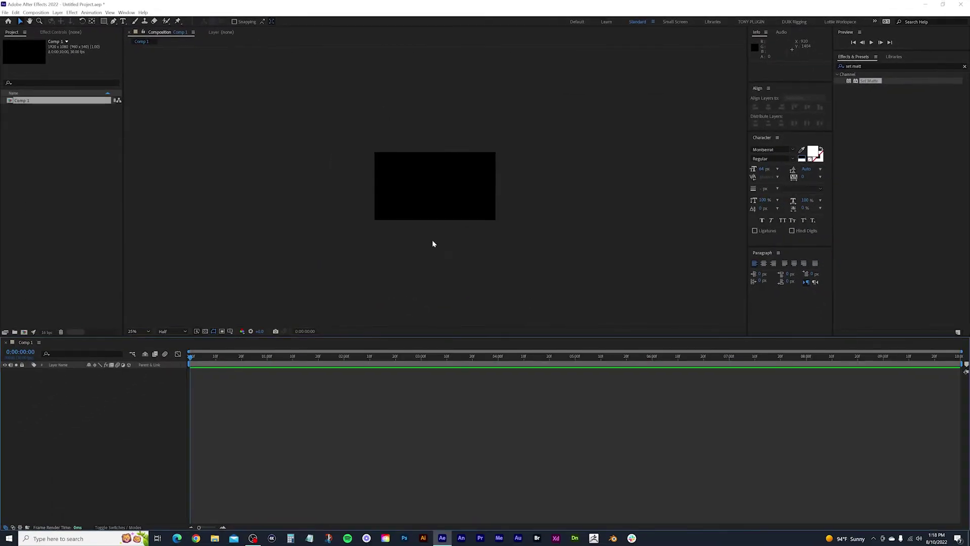
Step: Display the Title/Action Safe guides over the composition
{"action": "key", "text": "period"}
{"action": "key", "text": "period"}
{"action": "key", "text": "comma"}
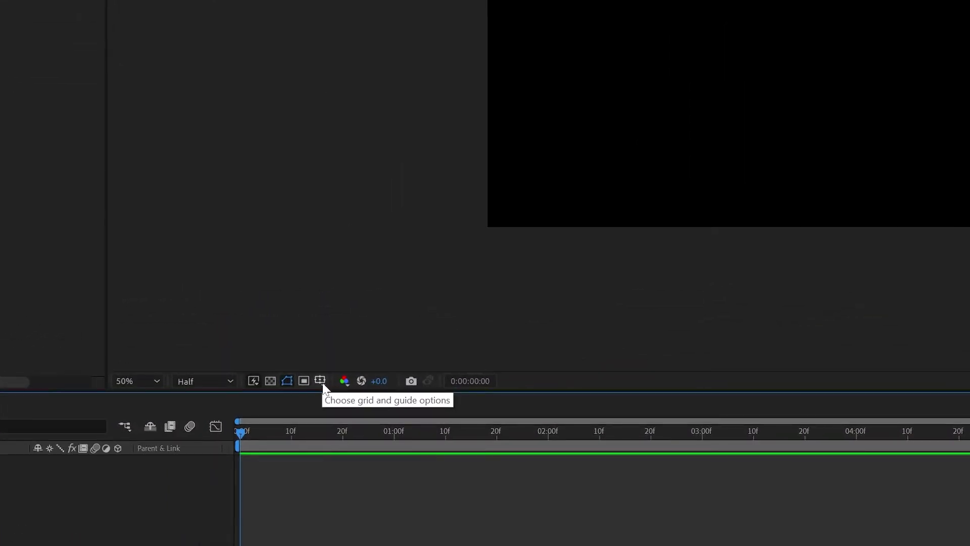
{"action": "left_click", "coordinate": [320, 381]}
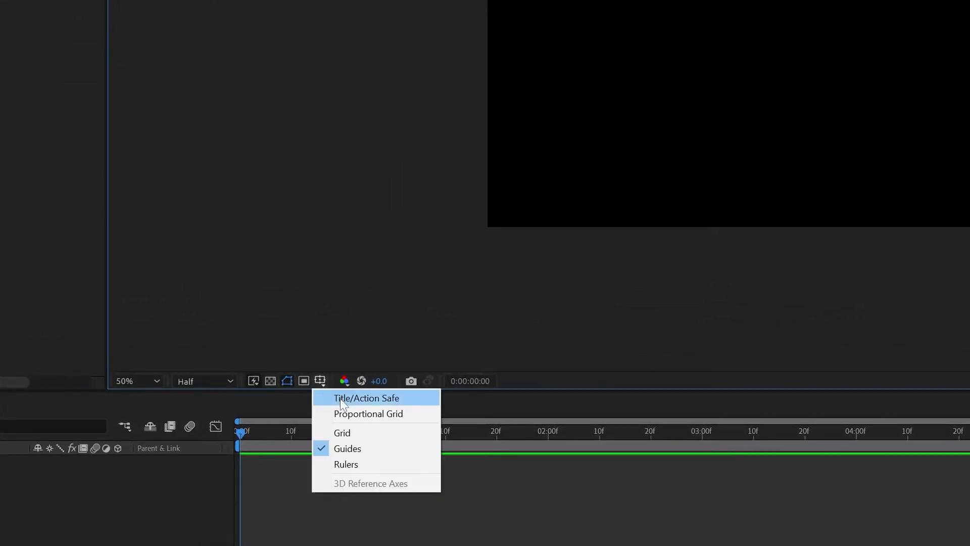
{"action": "left_click", "coordinate": [340, 398]}
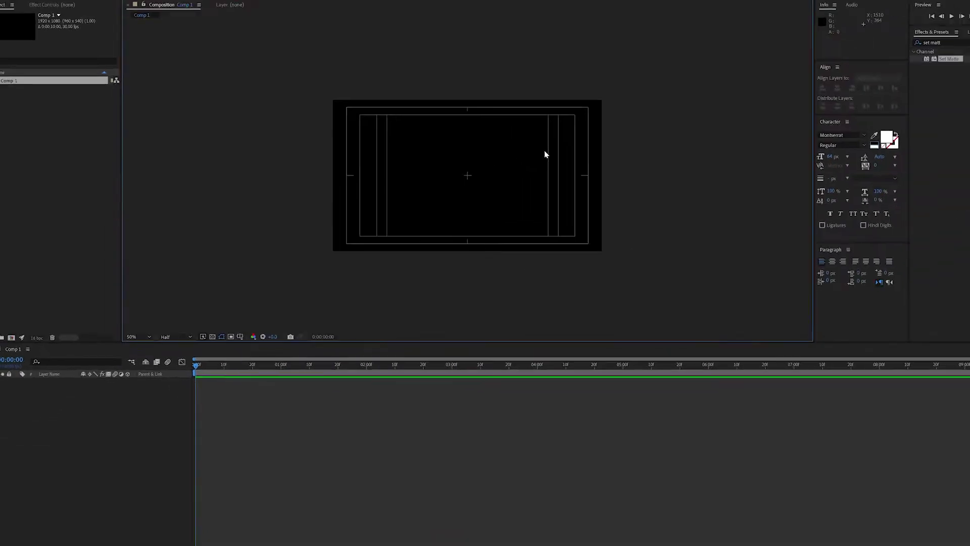
Step: Choose the Rectangle tool and set its shape fill color to white (FFFFFF)
{"action": "key", "text": "/"}
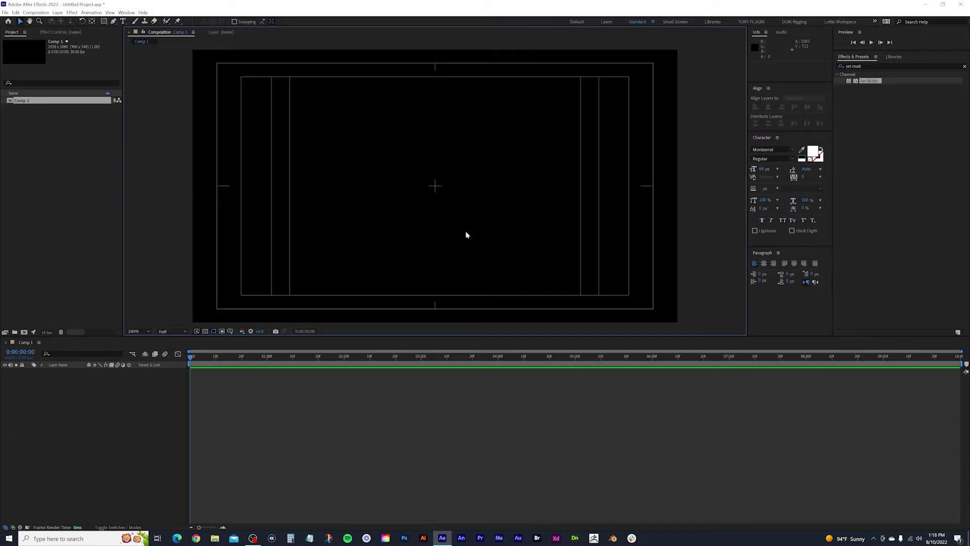
{"action": "left_click_drag", "start_coordinate": [421, 240], "coordinate": [454, 216]}
{"action": "key", "text": "v"}
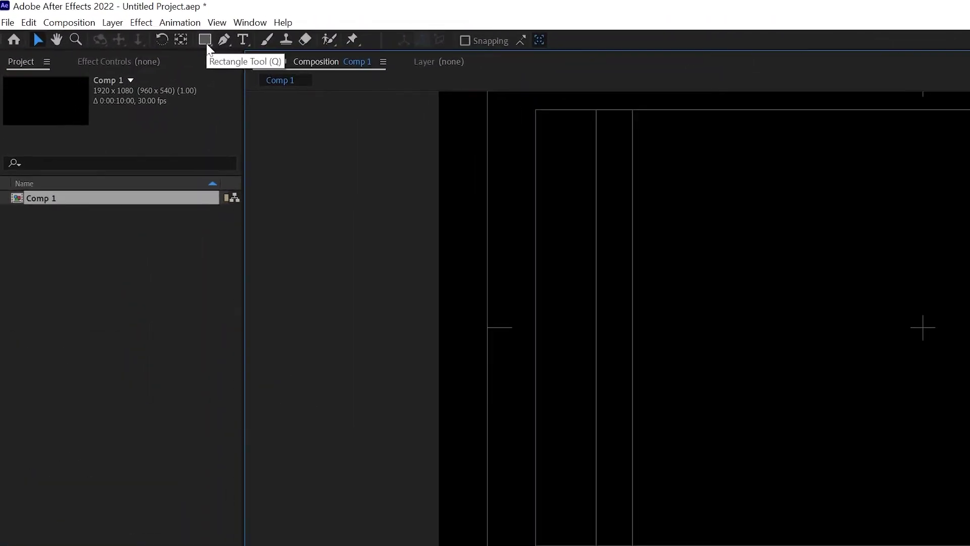
{"action": "left_click_drag", "start_coordinate": [206, 41], "coordinate": [242, 43]}
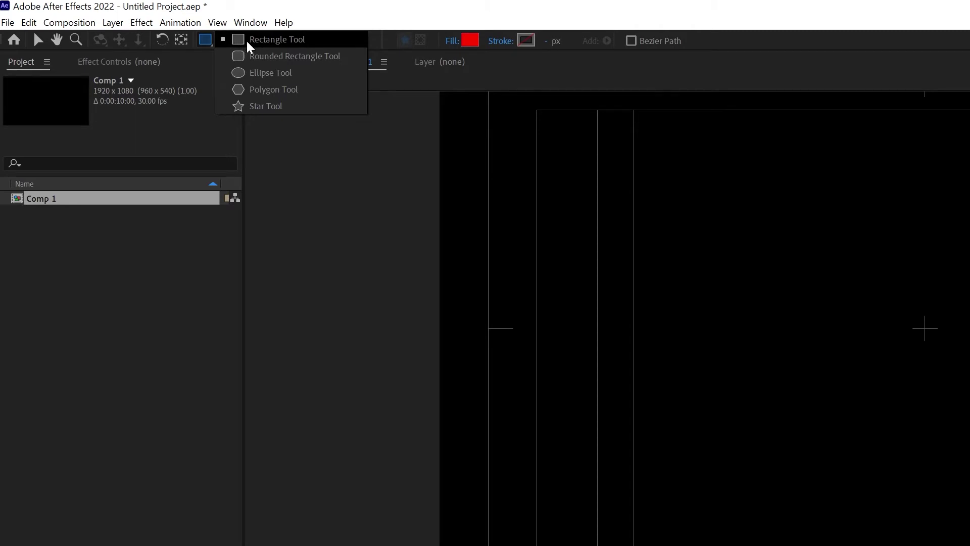
{"action": "left_click_drag", "start_coordinate": [249, 41], "coordinate": [251, 42]}
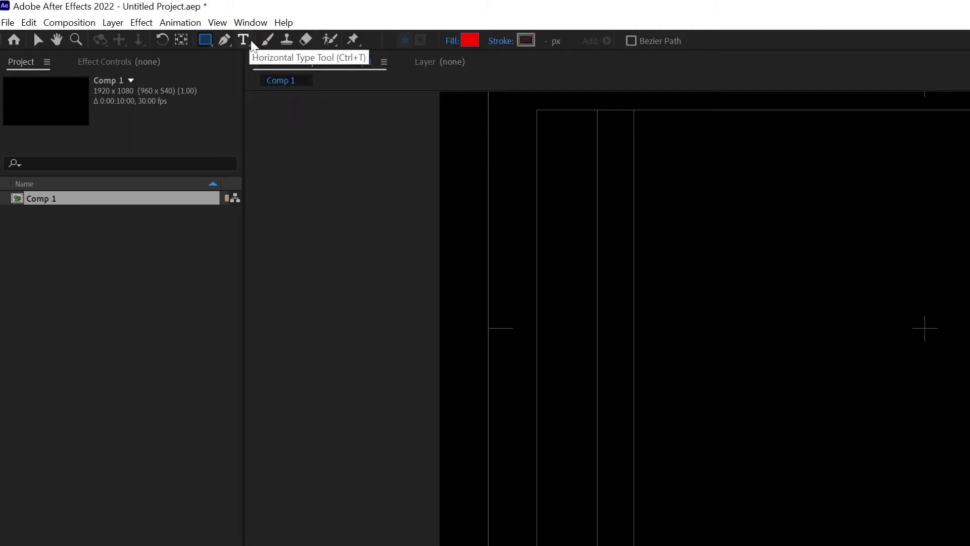
{"action": "left_click", "coordinate": [470, 40]}
{"action": "left_click_drag", "start_coordinate": [355, 217], "coordinate": [208, 138]}
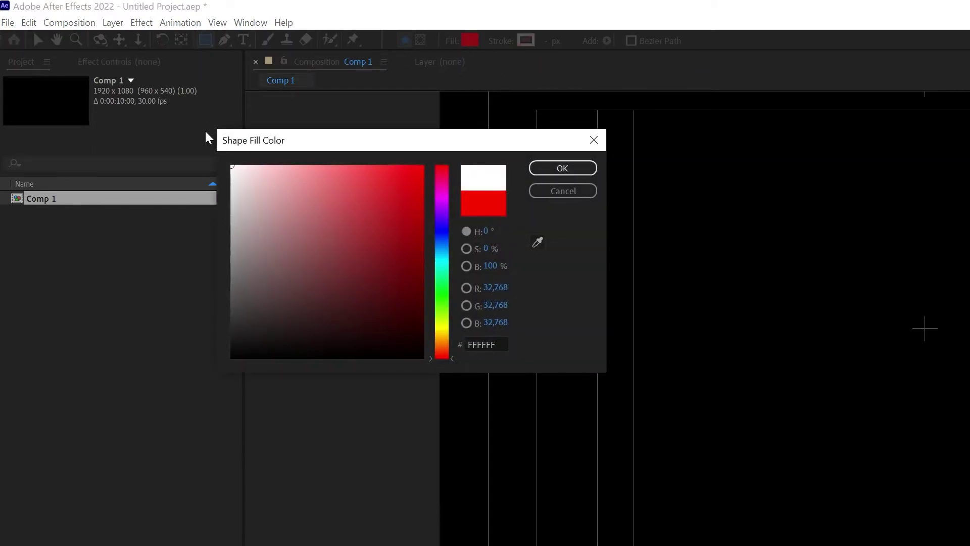
{"action": "left_click", "coordinate": [570, 171]}
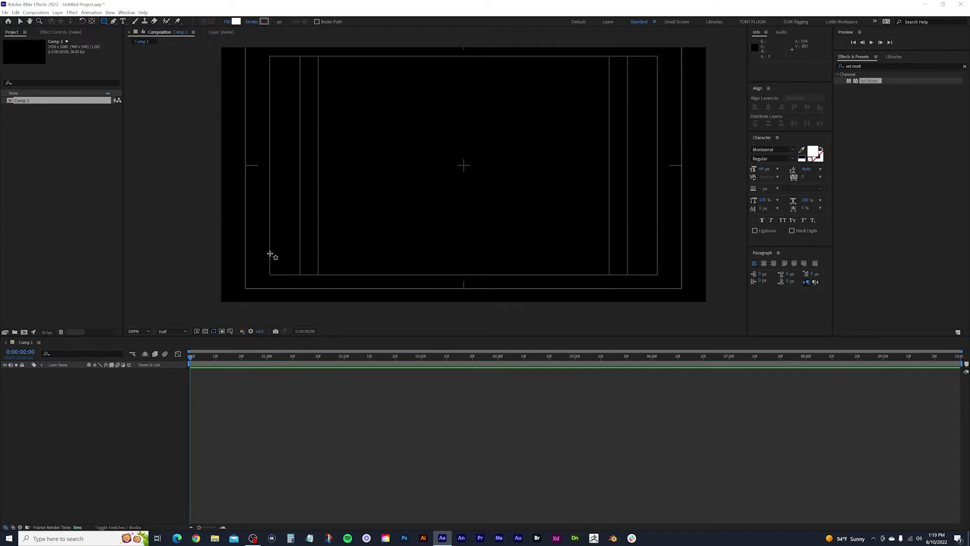
Step: Draw a white rectangle about 770 × 88 px in the lower-left corner of the title-safe area, ending at the composition's centre line
{"action": "left_click_drag", "start_coordinate": [270, 254], "coordinate": [465, 274]}
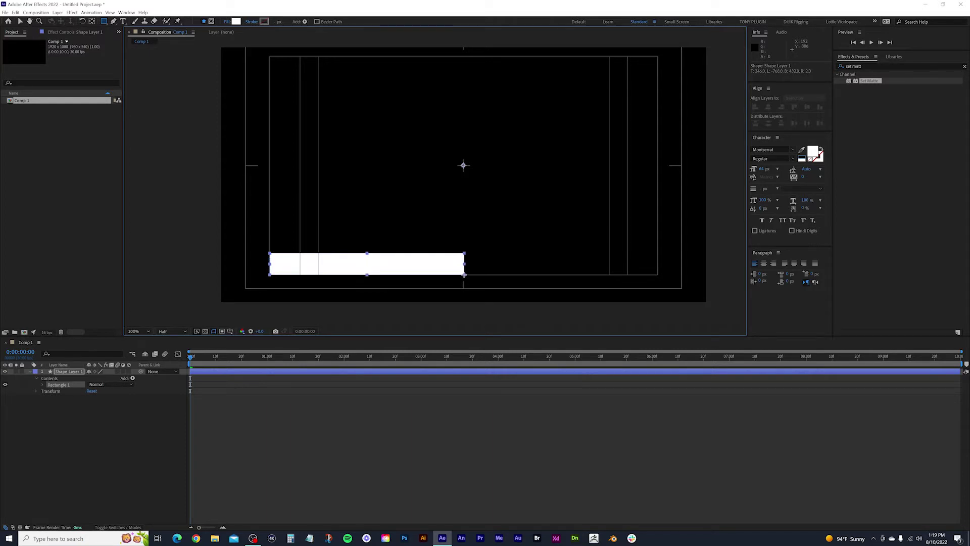
{"action": "left_click_drag", "start_coordinate": [465, 275], "coordinate": [465, 275]}
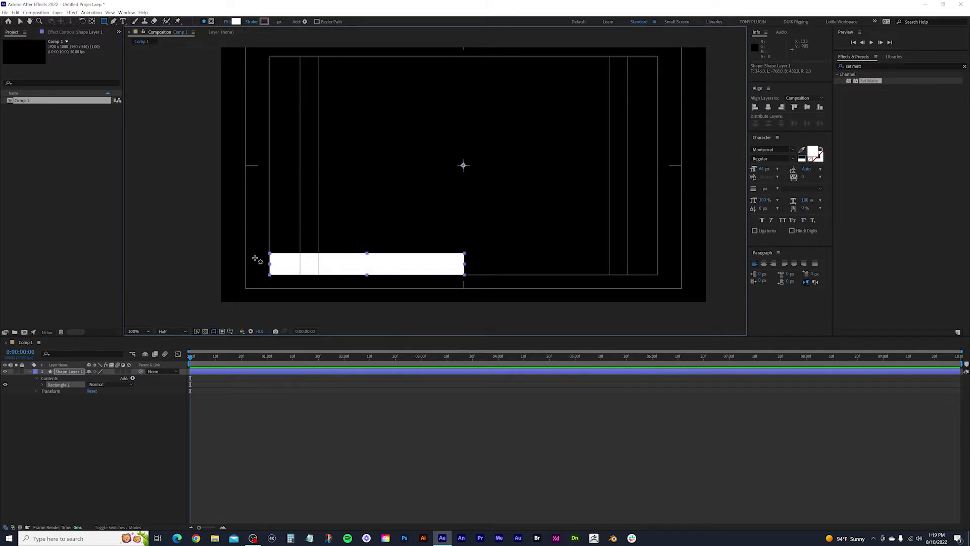
{"action": "key", "text": "v"}
{"action": "left_click", "coordinate": [215, 210]}
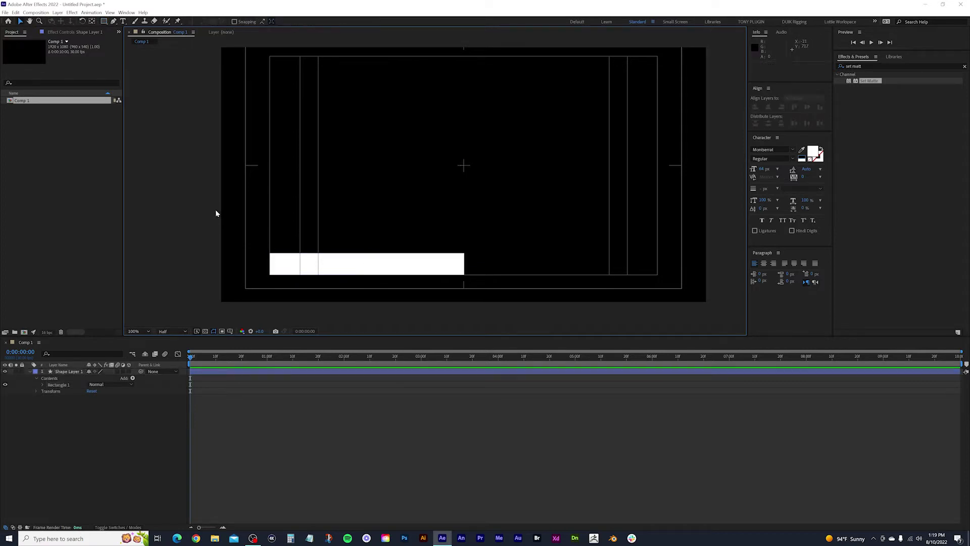
Step: Move the white rectangle's anchor point to the middle of its left edge
{"action": "left_click", "coordinate": [379, 263]}
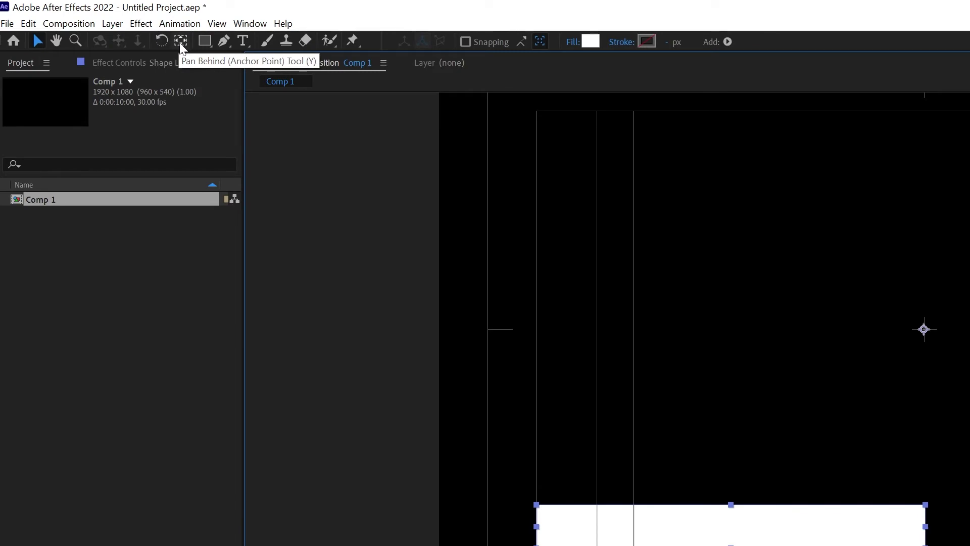
{"action": "left_click", "coordinate": [182, 45]}
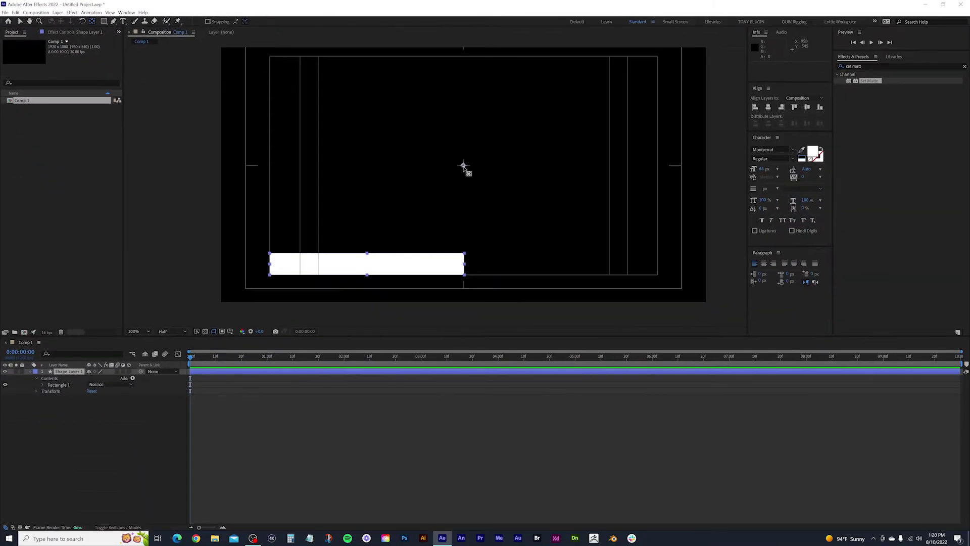
{"action": "left_click_drag", "start_coordinate": [463, 167], "coordinate": [281, 264]}
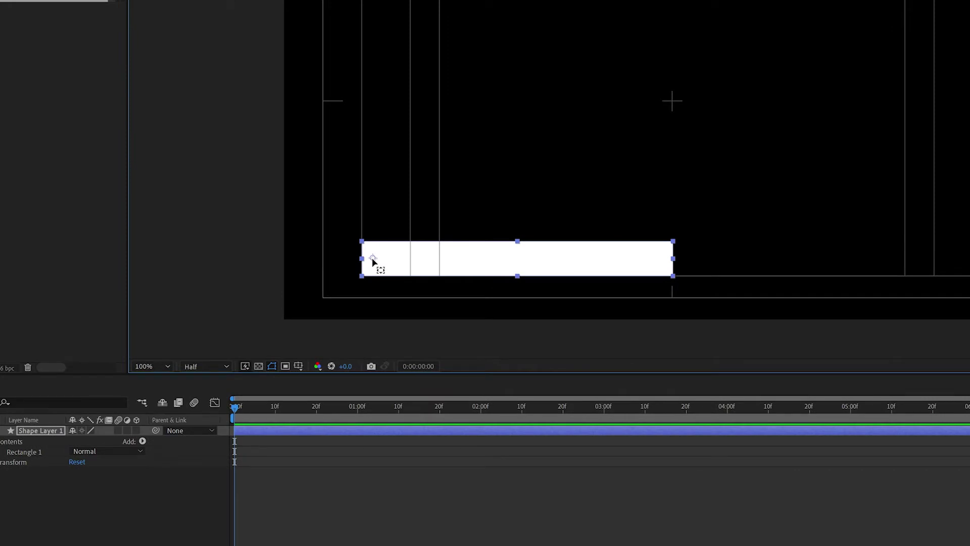
{"action": "left_click_drag", "start_coordinate": [372, 261], "coordinate": [362, 261]}
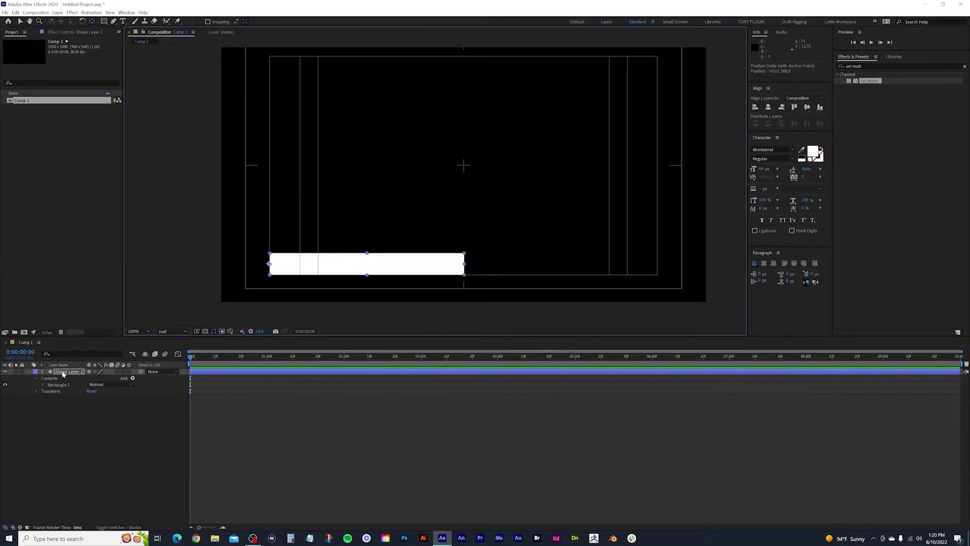
Step: Duplicate the white rectangle layer and move the copy straight down by about 76 px so it slightly overlaps the original
{"action": "scroll", "coordinate": [273, 281], "scroll_direction": "up", "scroll_amount": 2}
{"action": "scroll", "coordinate": [322, 195], "scroll_direction": "left", "scroll_amount": 3}
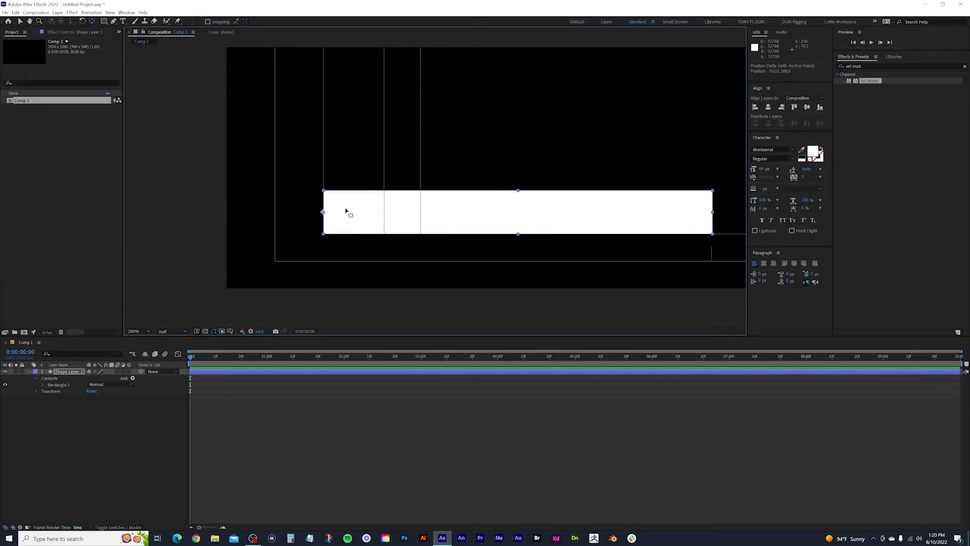
{"action": "key", "text": "v"}
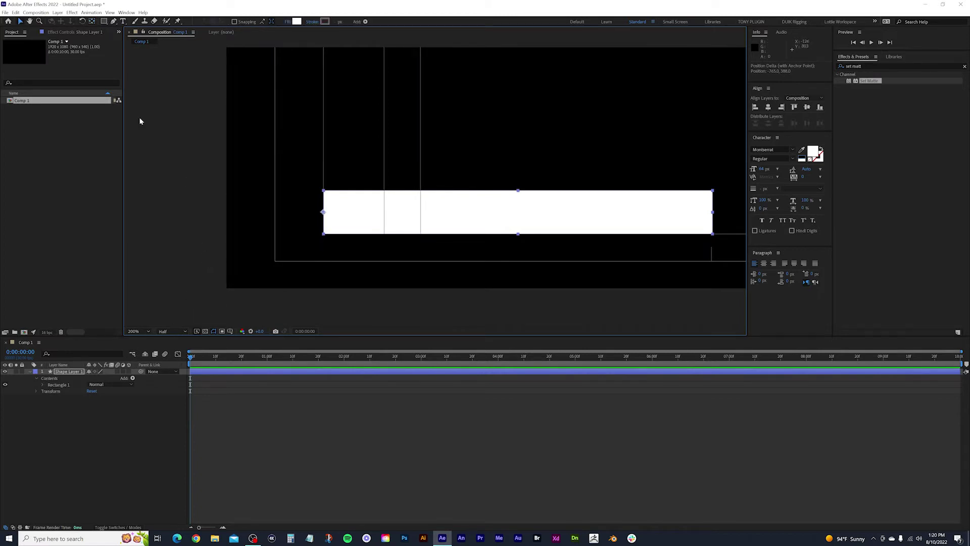
{"action": "left_click", "coordinate": [21, 22]}
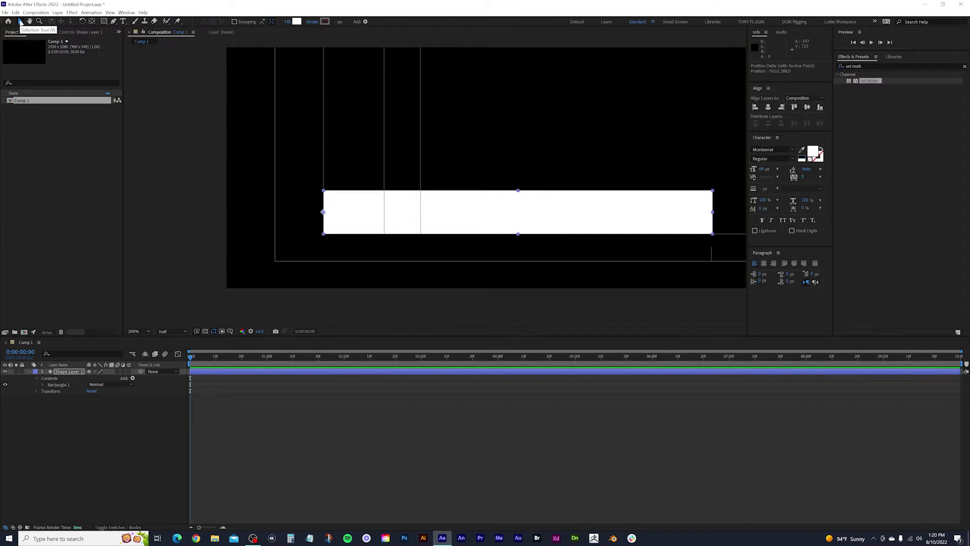
{"action": "left_click", "coordinate": [191, 186]}
{"action": "left_click", "coordinate": [283, 246]}
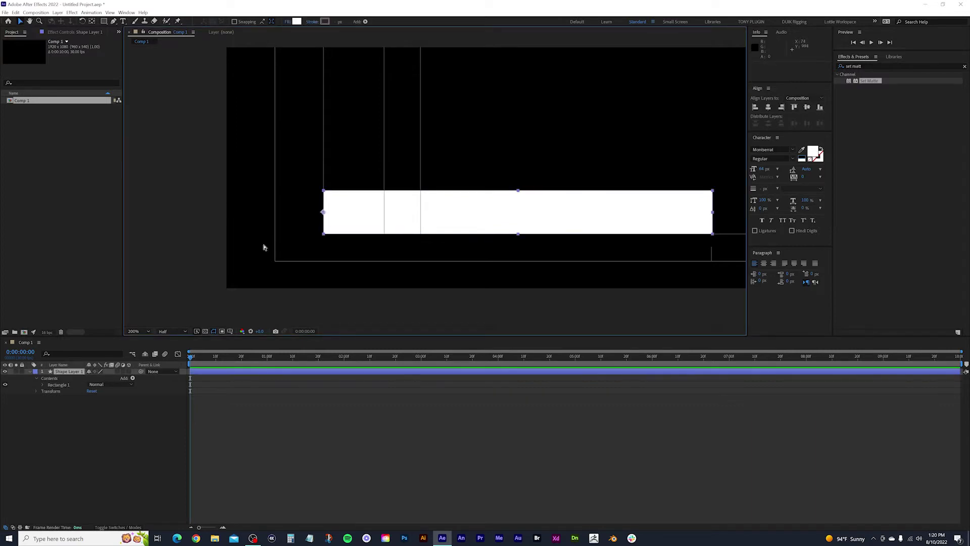
{"action": "key", "text": "ctrl+d"}
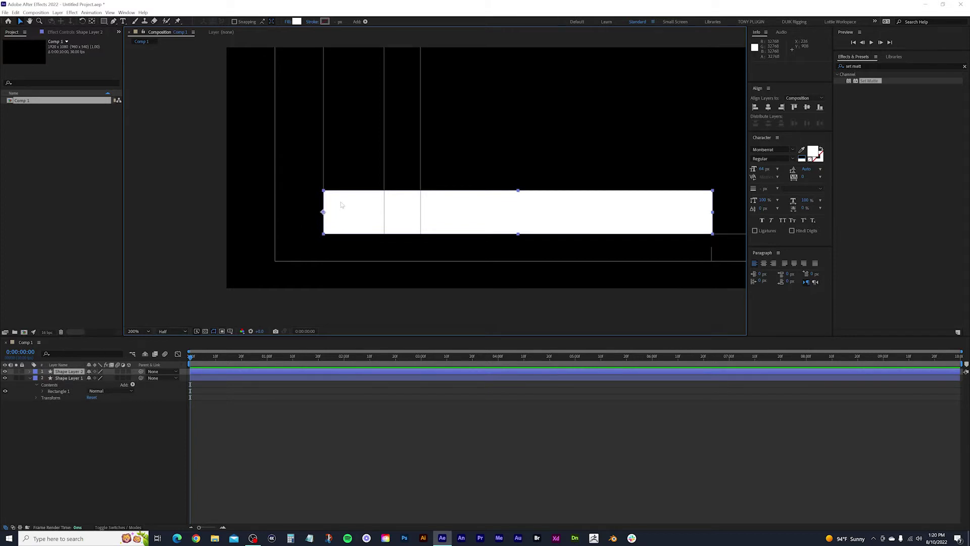
{"action": "left_click_drag", "start_coordinate": [341, 204], "coordinate": [342, 240]}
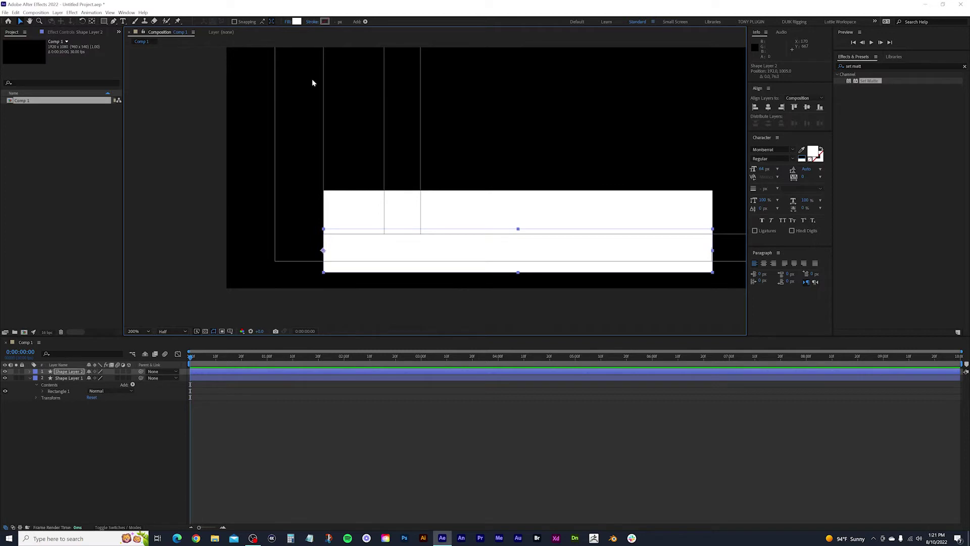
Step: Change the lower rectangle's fill color to red (FF0000)
{"action": "left_click", "coordinate": [297, 21]}
{"action": "left_click_drag", "start_coordinate": [190, 96], "coordinate": [231, 80]}
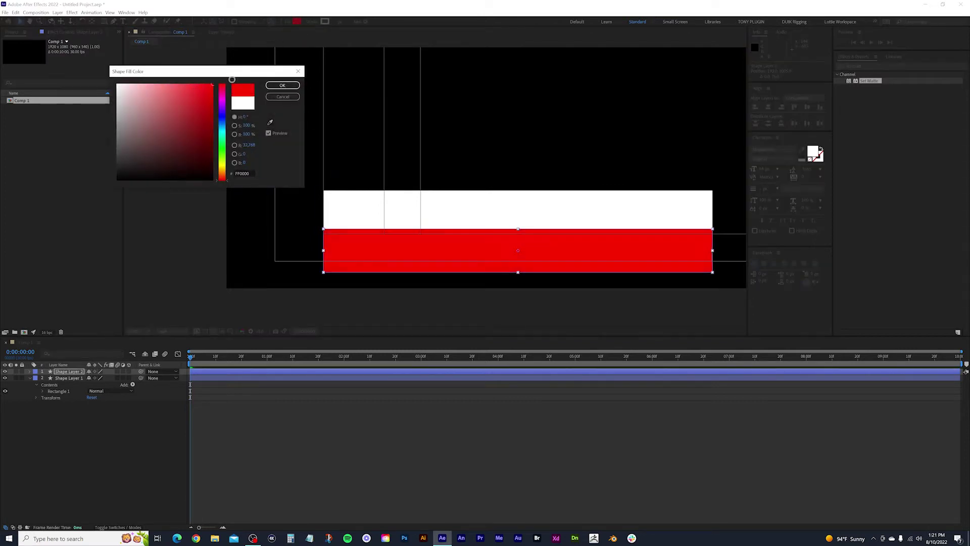
{"action": "left_click", "coordinate": [287, 88]}
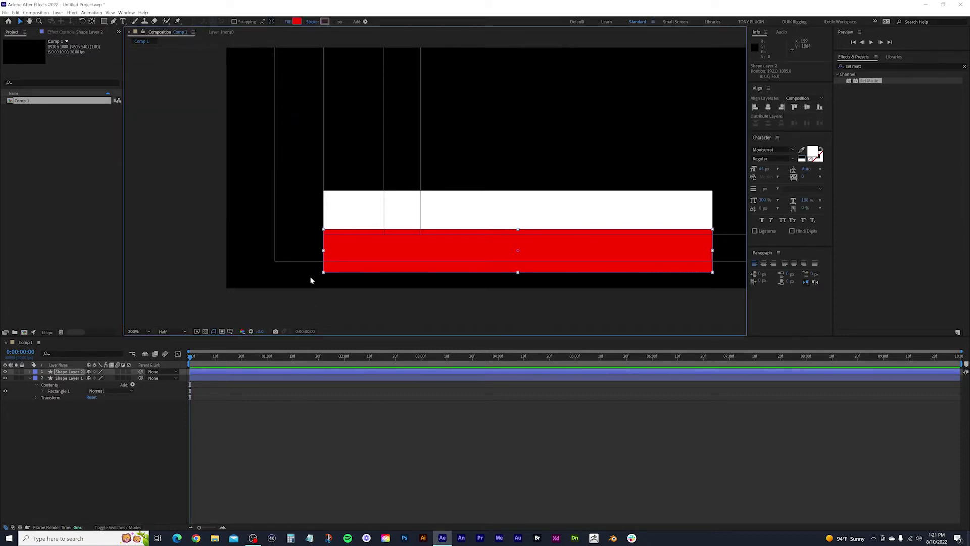
Step: Reveal the Scale property of both shape layers and unlink its horizontal and vertical proportions on each
{"action": "left_click", "coordinate": [67, 377], "text": "shift"}
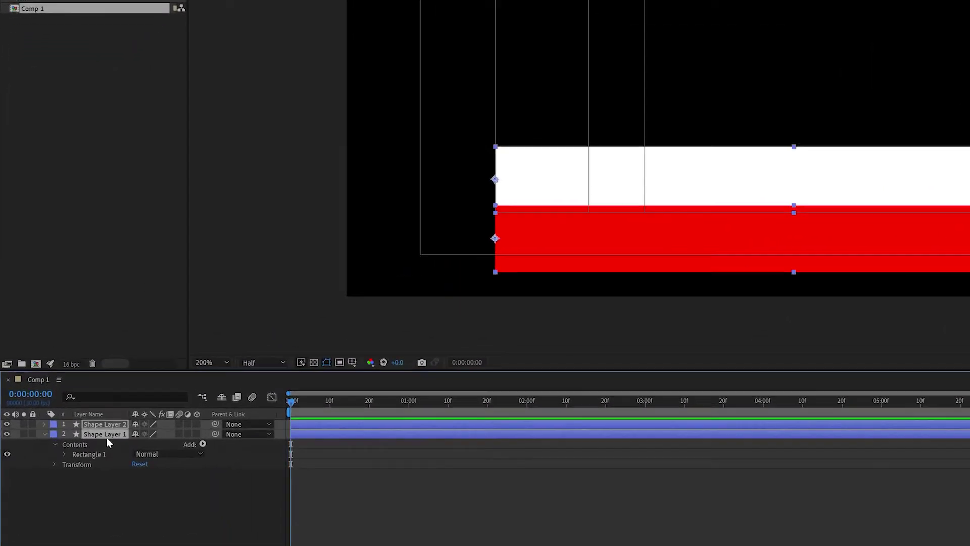
{"action": "key", "text": "s"}
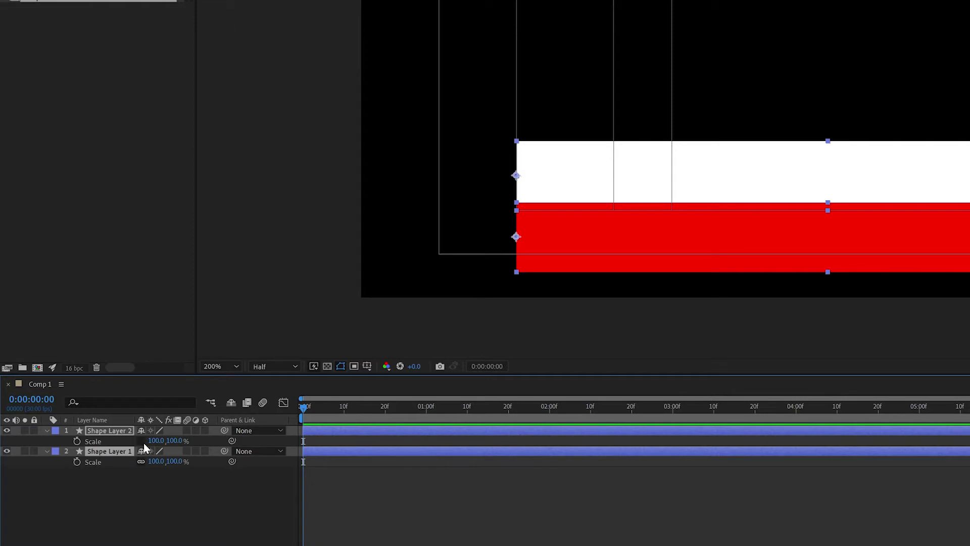
{"action": "left_click", "coordinate": [249, 280]}
{"action": "left_click", "coordinate": [172, 440]}
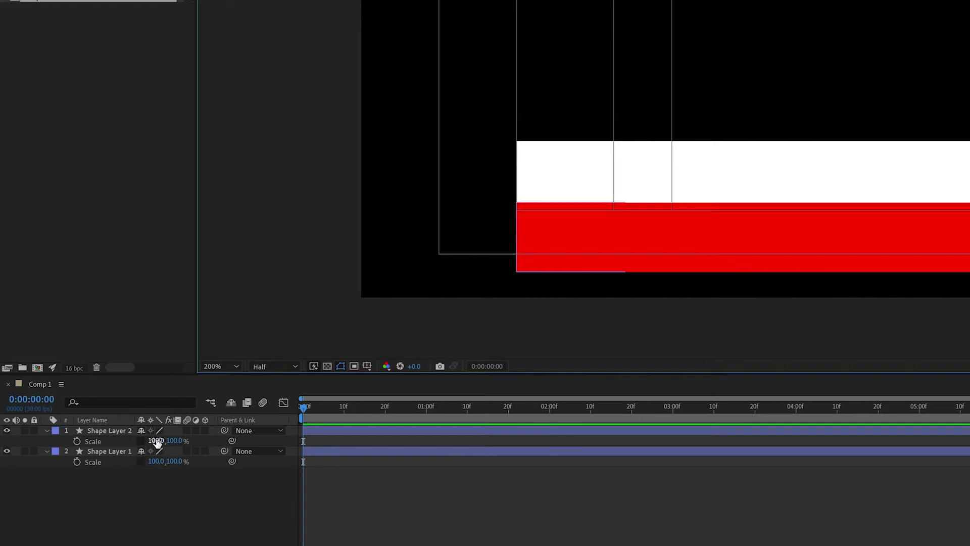
{"action": "left_click", "coordinate": [310, 296]}
Step: Rename the red rectangle's layer to Subtitle
{"action": "left_click", "coordinate": [569, 242]}
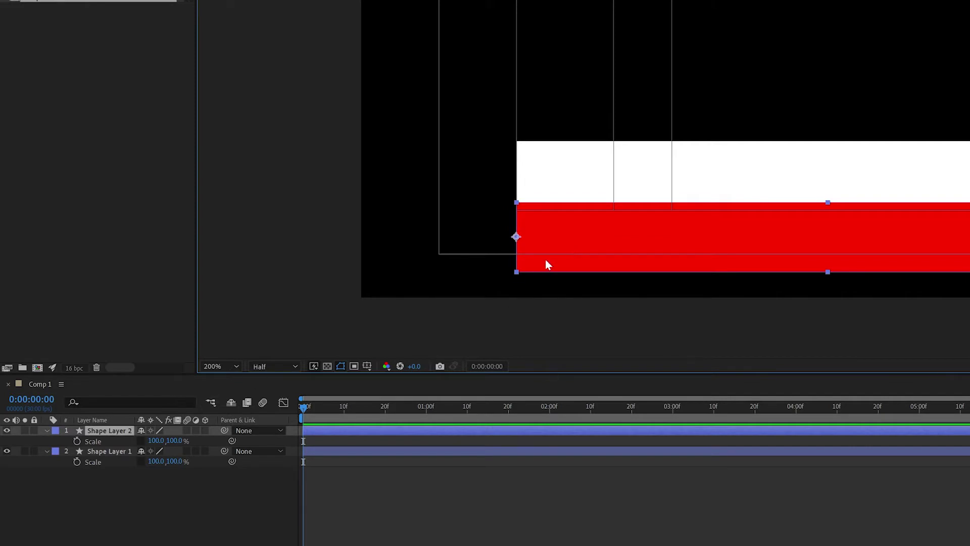
{"action": "right_click", "coordinate": [113, 431]}
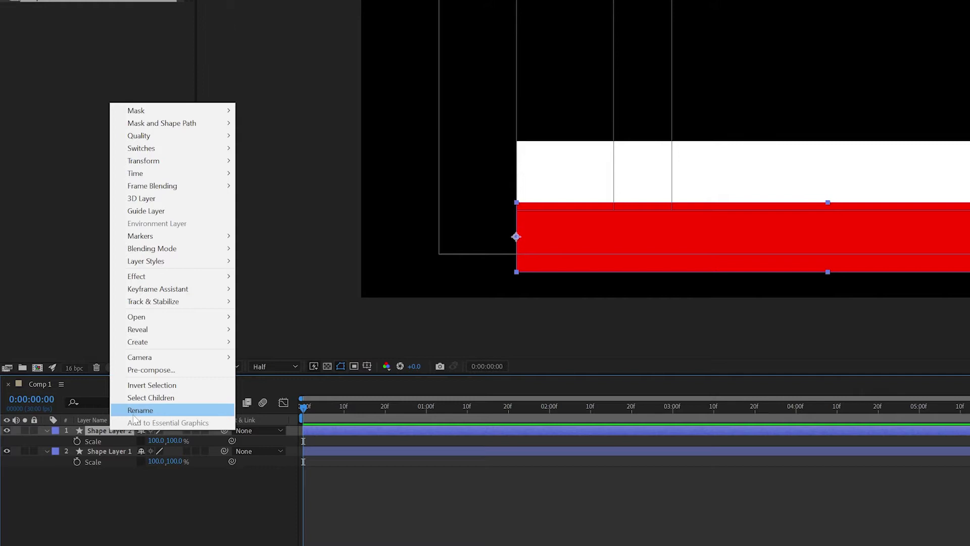
{"action": "left_click", "coordinate": [134, 411]}
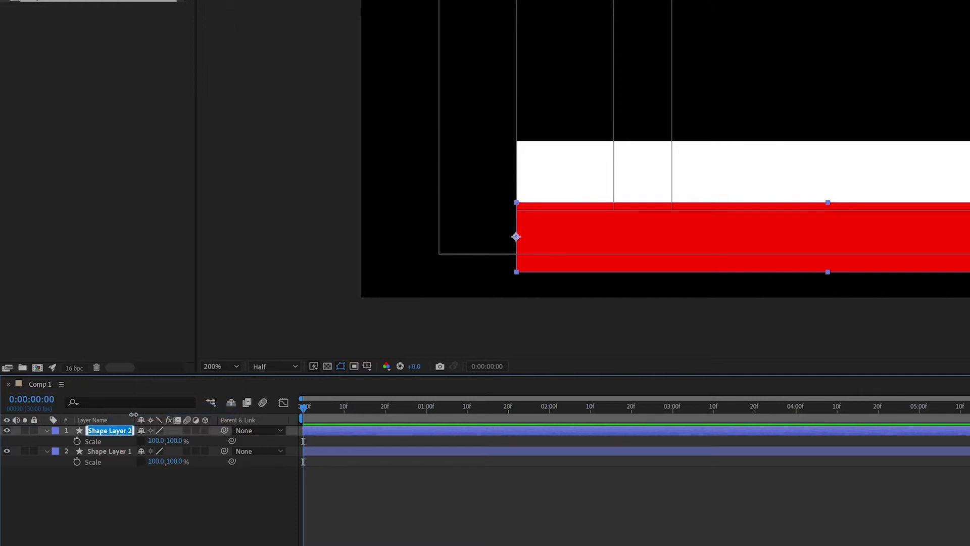
{"action": "type", "text": "Subtitle"}
{"action": "key", "text": "Return"}
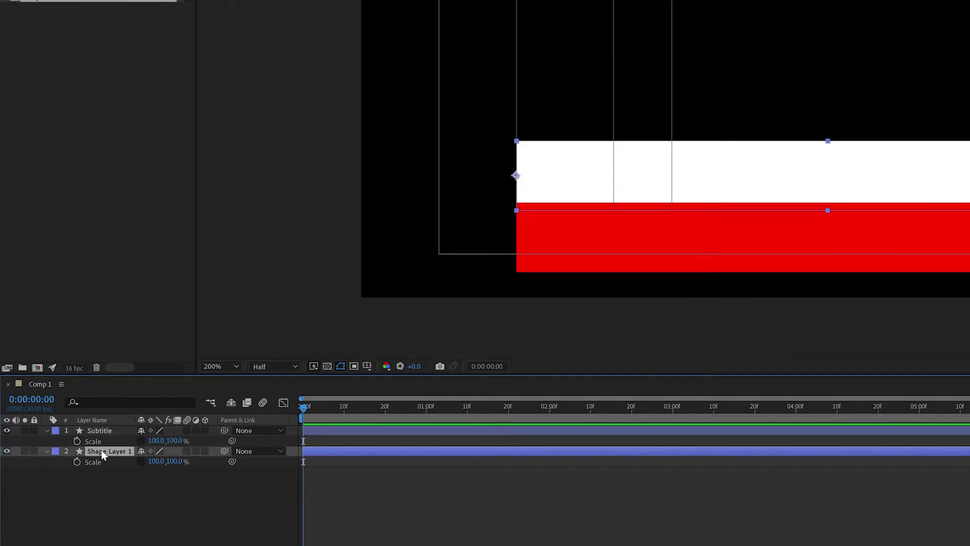
Step: Rename the white rectangle's layer to Title and move it above the Subtitle layer in the stack
{"action": "left_click", "coordinate": [103, 452]}
{"action": "right_click", "coordinate": [102, 451]}
{"action": "left_click", "coordinate": [134, 430]}
{"action": "type", "text": "Title"}
{"action": "key", "text": "Return"}
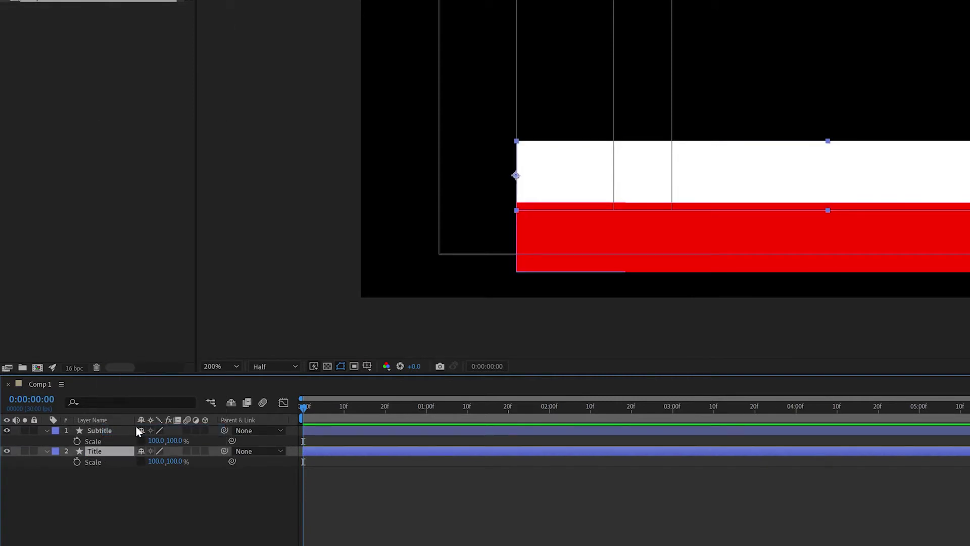
{"action": "left_click_drag", "start_coordinate": [105, 460], "coordinate": [111, 431]}
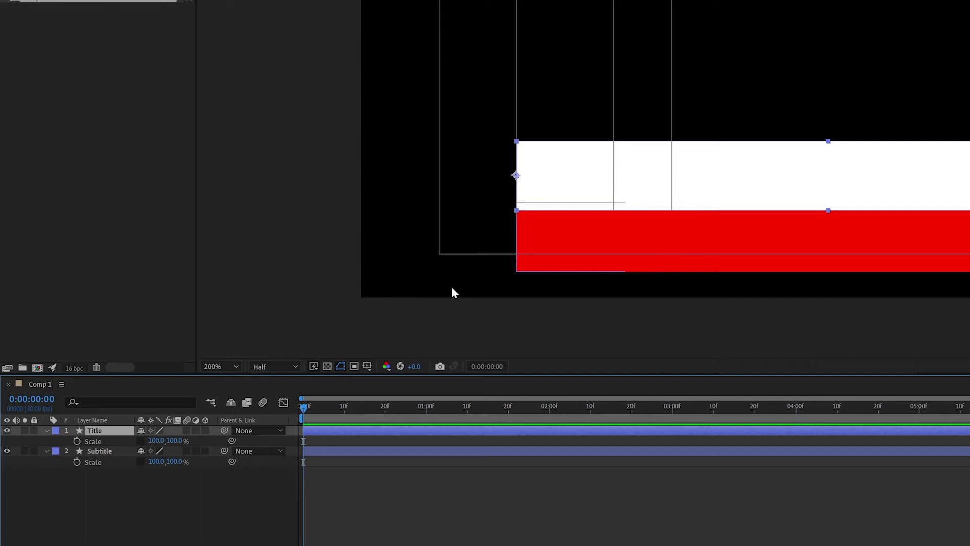
Step: Set the Subtitle layer's vertical scale to 55% and nudge the red box up, leaving a thin gap below the white box
{"action": "left_click", "coordinate": [108, 451]}
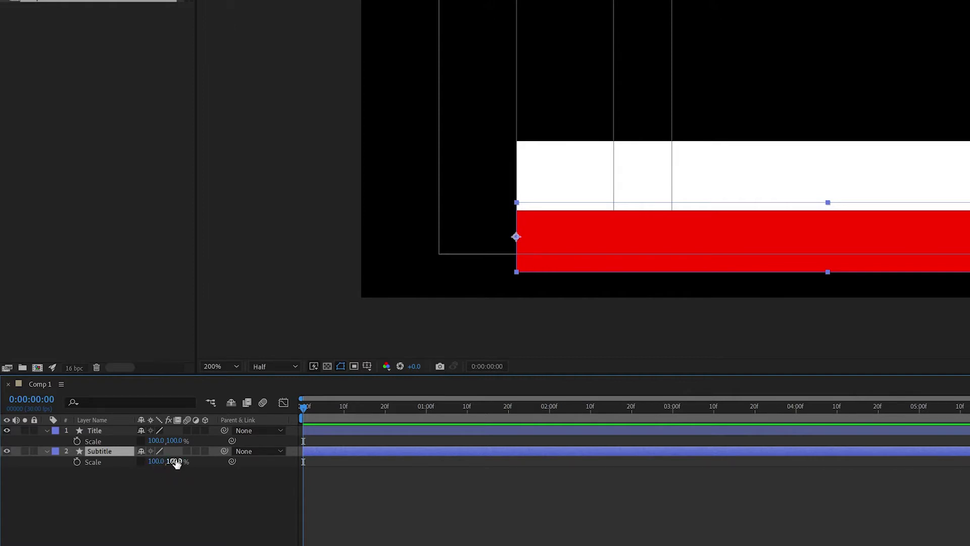
{"action": "left_click_drag", "start_coordinate": [175, 462], "coordinate": [152, 463]}
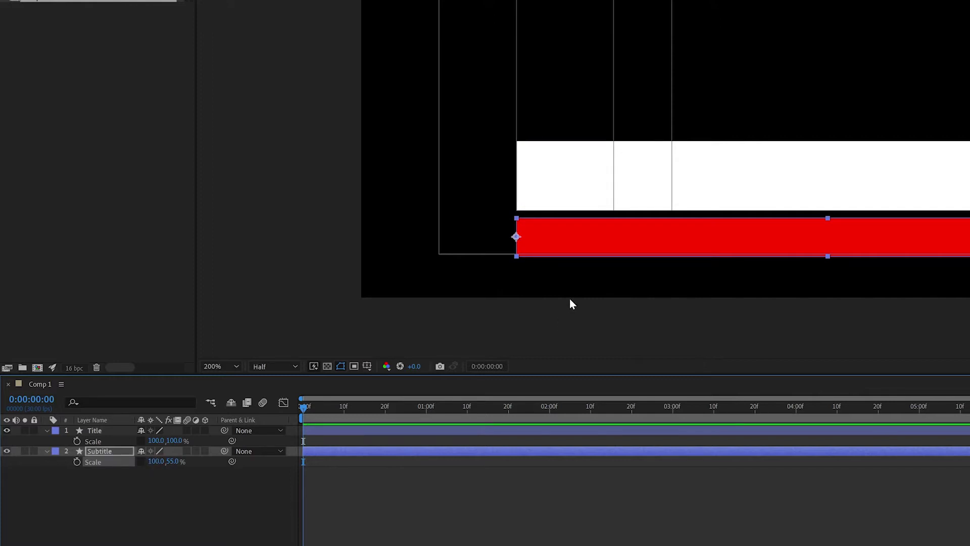
{"action": "key", "text": "Up"}
{"action": "key", "text": "Up"}
{"action": "key", "text": "Up"}
{"action": "key", "text": "Up"}
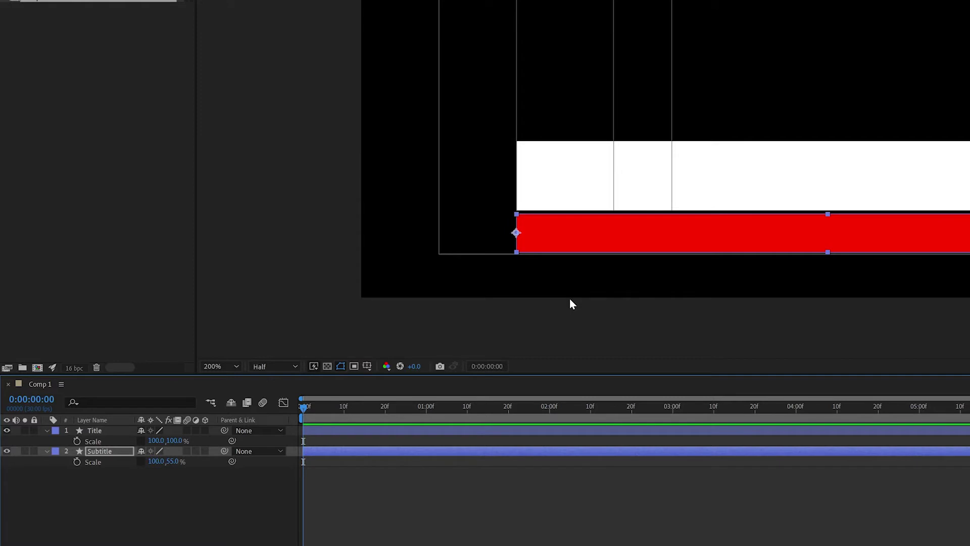
{"action": "key", "text": "Down"}
{"action": "key", "text": "Down"}
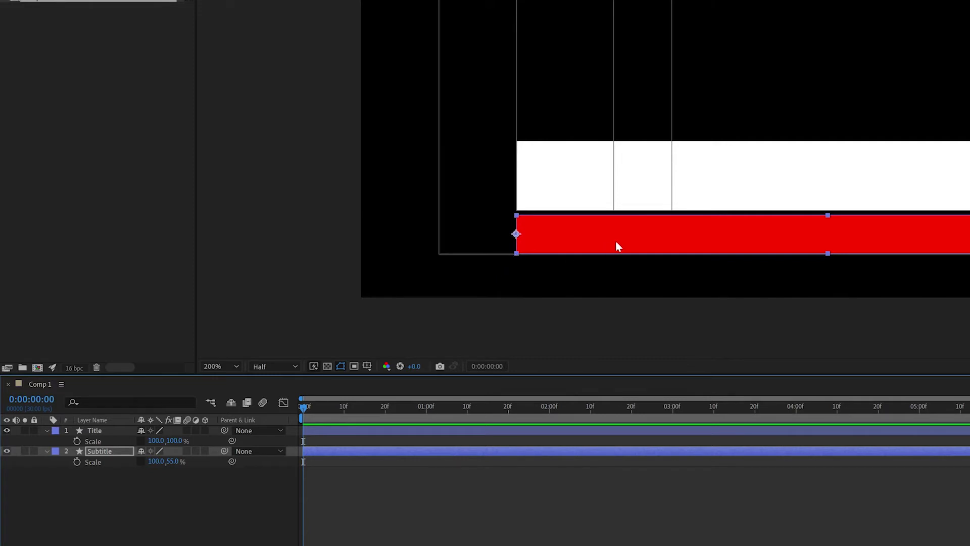
{"action": "left_click", "coordinate": [485, 215]}
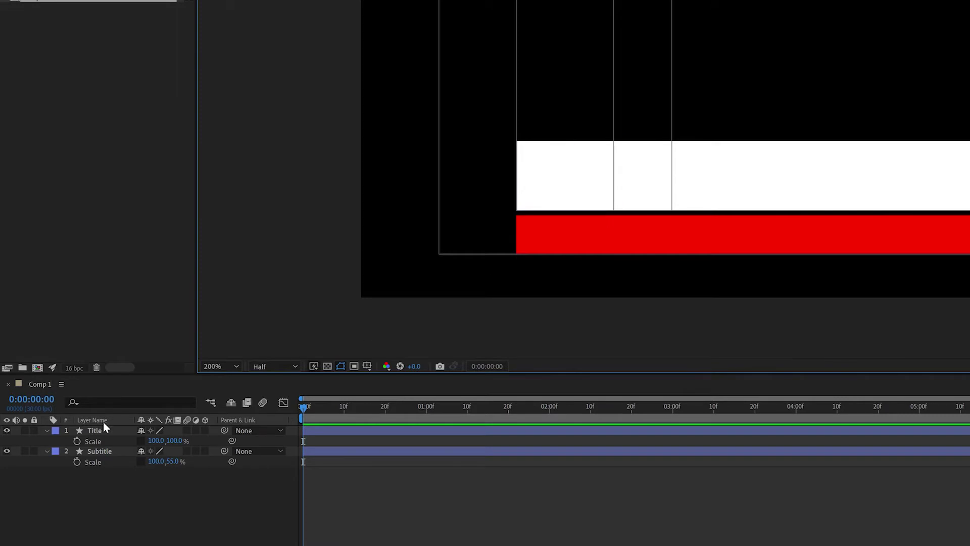
Step: Collapse the properties of the Title and Subtitle layers and lock both layers
{"action": "left_click", "coordinate": [45, 422]}
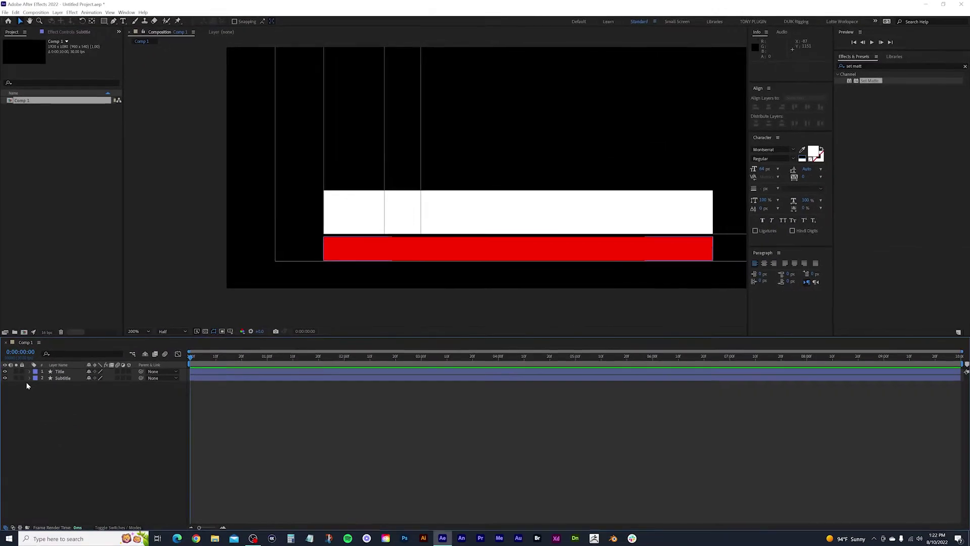
{"action": "left_click", "coordinate": [22, 378]}
{"action": "left_click", "coordinate": [21, 371]}
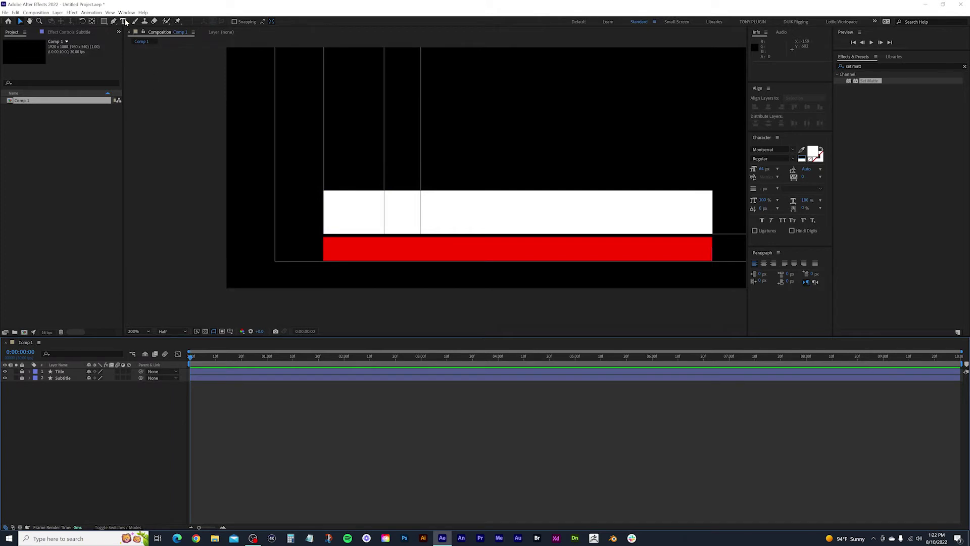
Step: Create a paragraph text box just inside the white box and enter the person's full name
{"action": "left_click", "coordinate": [123, 22]}
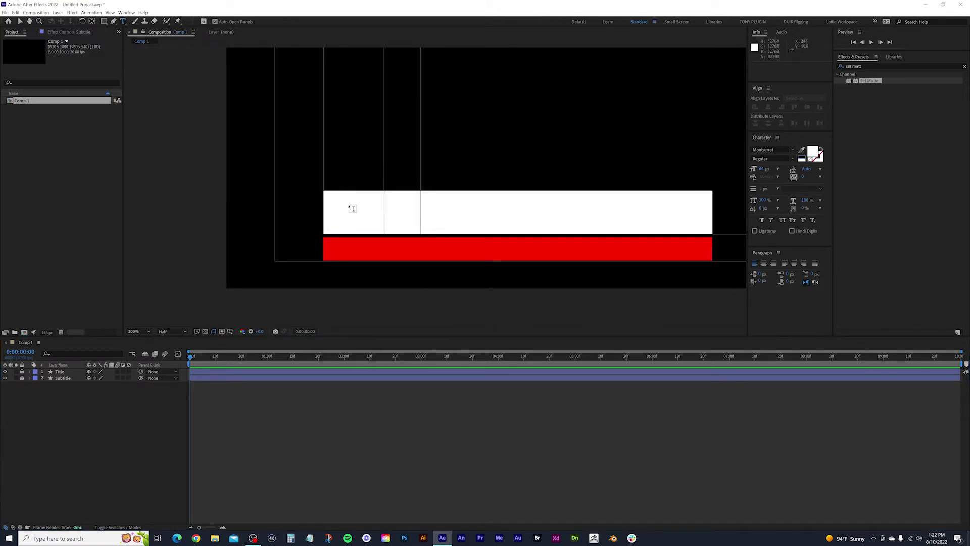
{"action": "left_click_drag", "start_coordinate": [328, 195], "coordinate": [708, 230]}
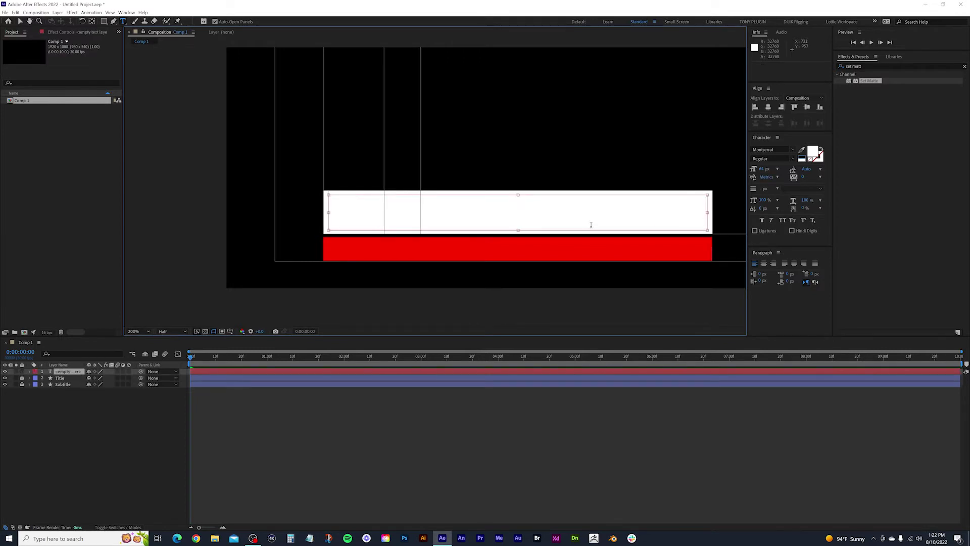
{"action": "type", "text": "John Smith"}
Step: Set the name text's fill color to black and its font style to Bold
{"action": "key", "text": "ctrl+a"}
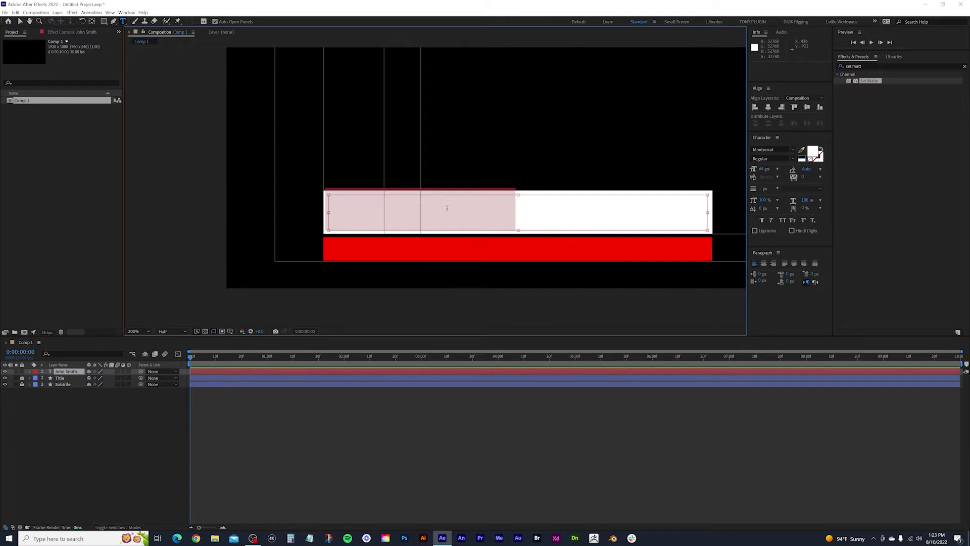
{"action": "left_click", "coordinate": [801, 159]}
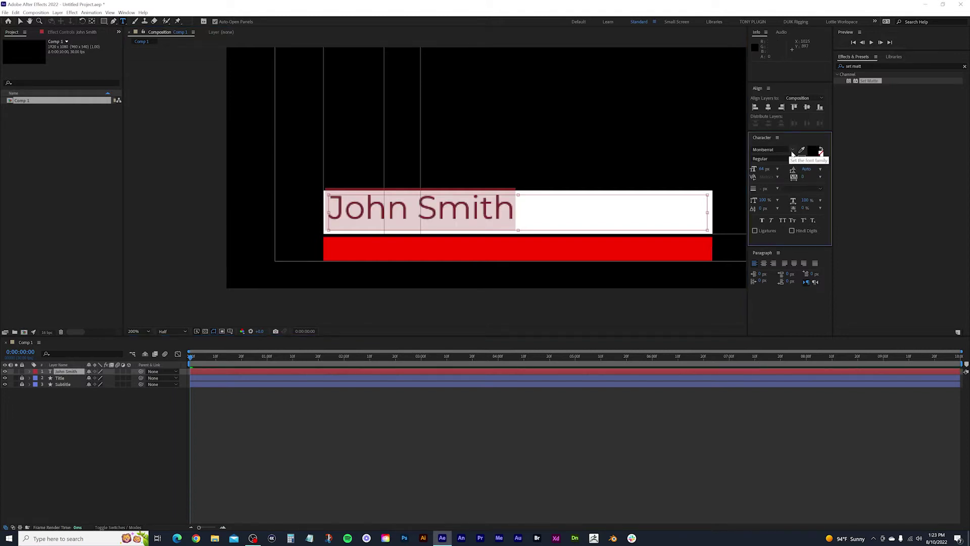
{"action": "left_click", "coordinate": [791, 159]}
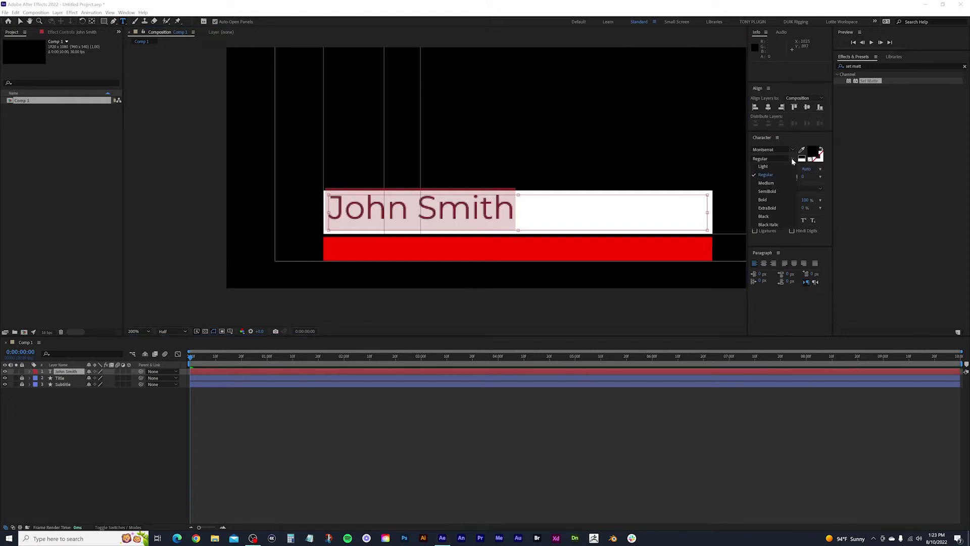
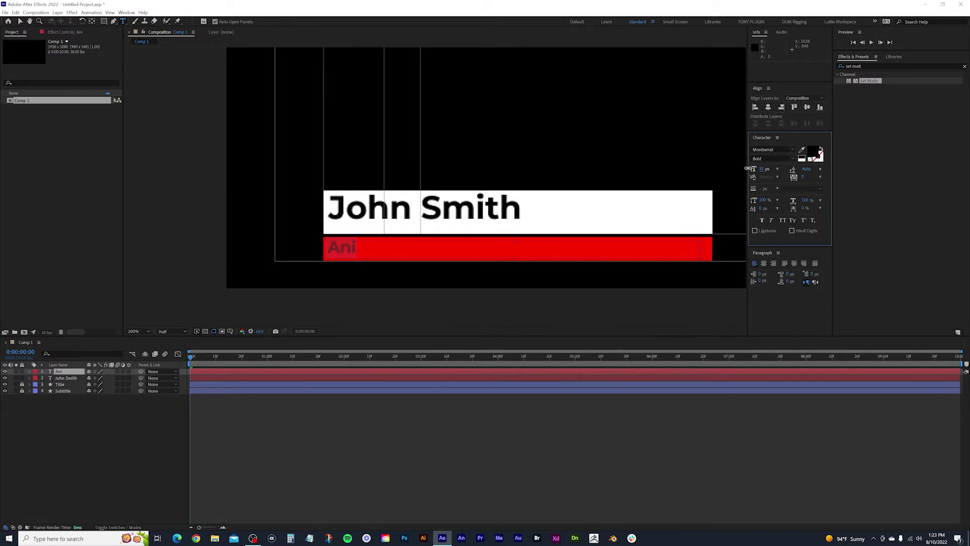
Step: Set the red box's text to the Regular font style and complete it as "Animation and Motion Design"
{"action": "left_click", "coordinate": [789, 158]}
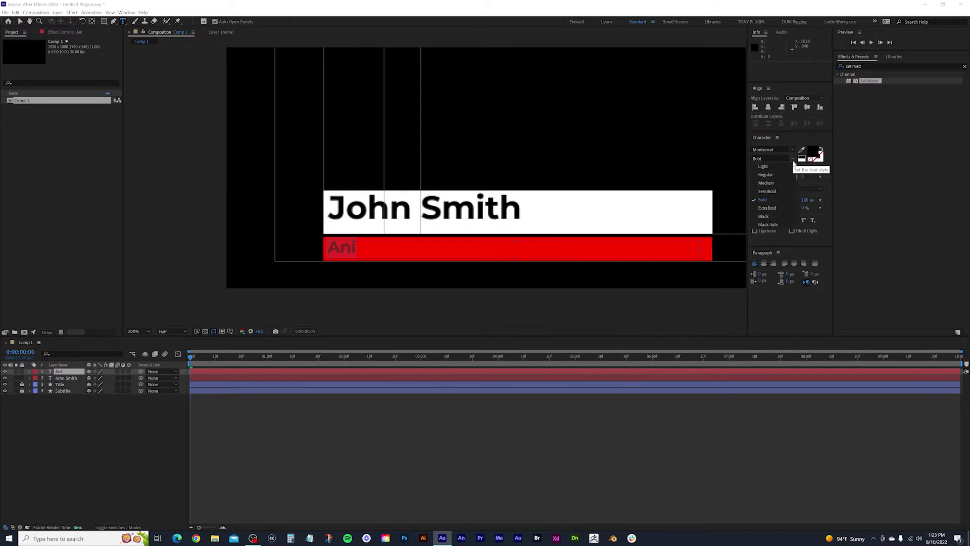
{"action": "left_click", "coordinate": [770, 175]}
{"action": "left_click", "coordinate": [360, 245]}
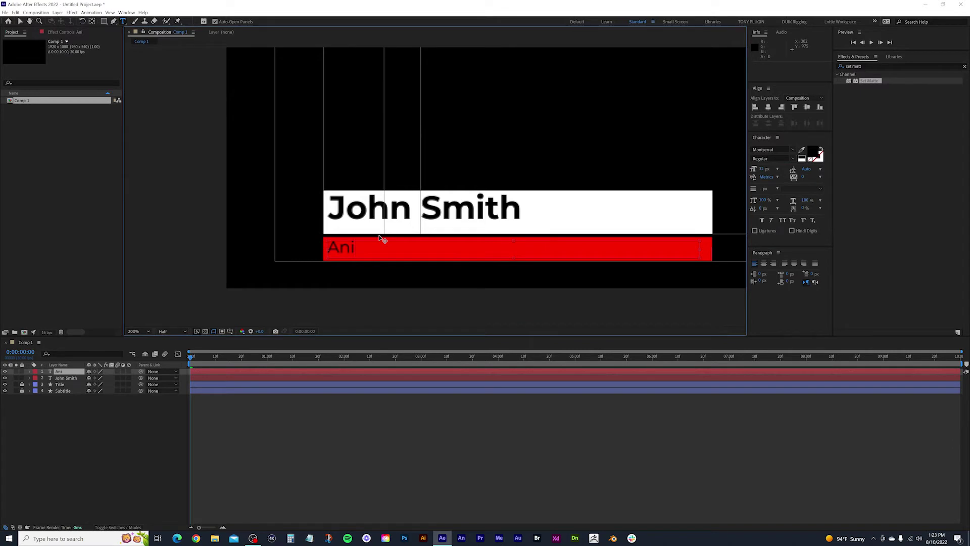
{"action": "type", "text": "mation and Motion Design"}
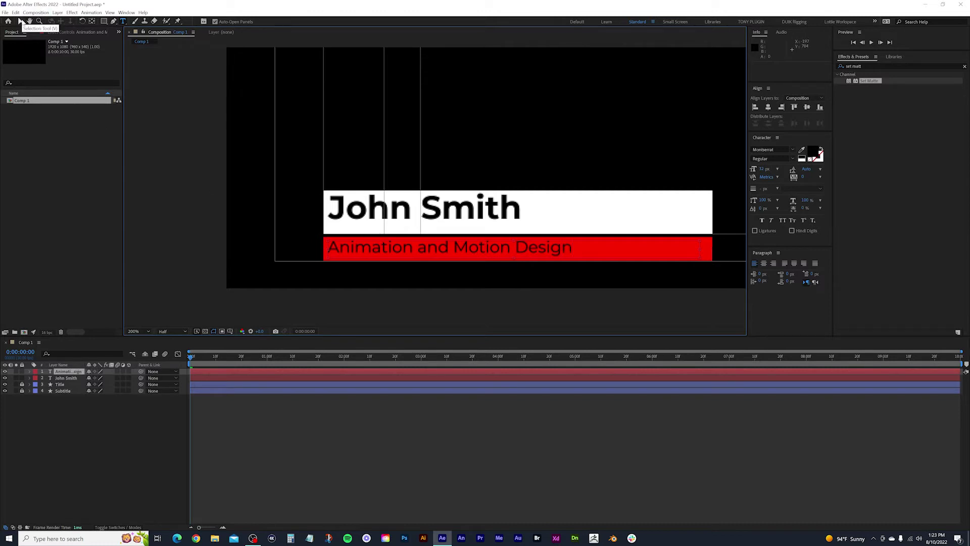
Step: Shift the subtitle text down slightly and the name text down by about 10 px to center them in their boxes
{"action": "left_click", "coordinate": [19, 21]}
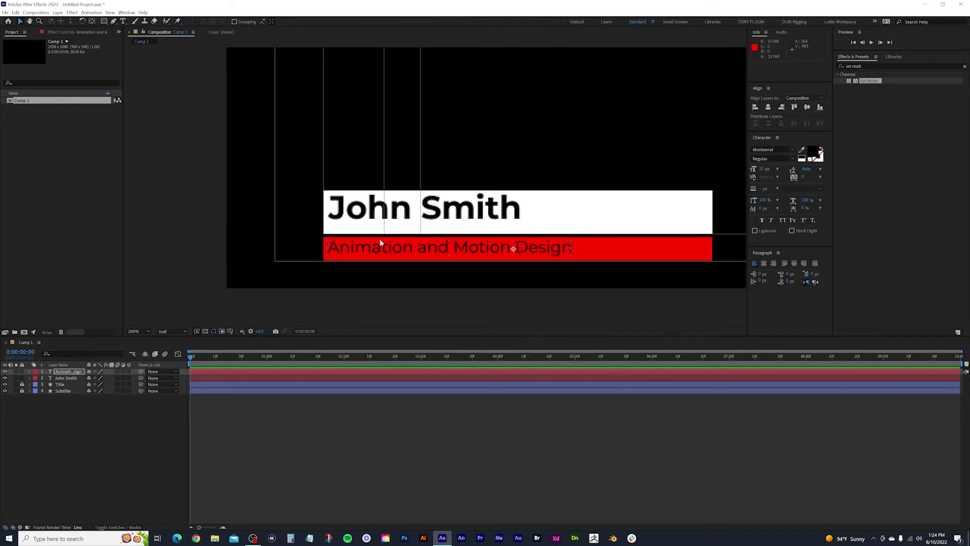
{"action": "left_click", "coordinate": [381, 243]}
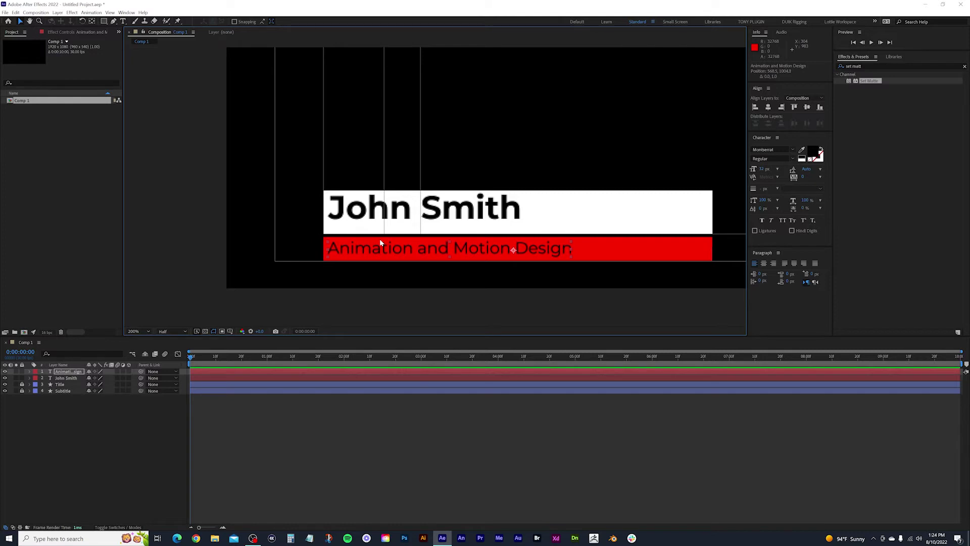
{"action": "left_click", "coordinate": [439, 221]}
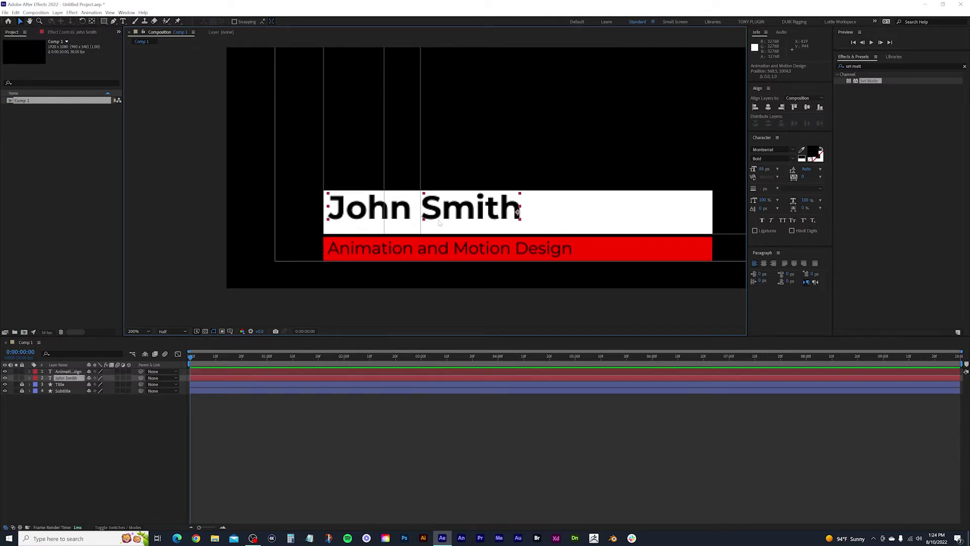
{"action": "left_click_drag", "start_coordinate": [438, 222], "coordinate": [440, 228]}
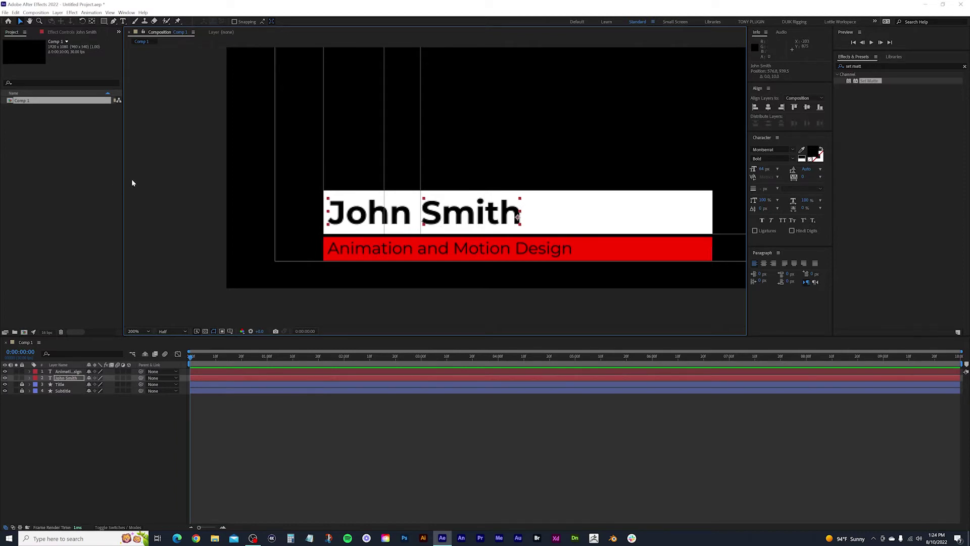
{"action": "left_click", "coordinate": [210, 164]}
Step: Show the rulers and place a vertical guide at about 206 px, just inside the left edge of the boxes
{"action": "left_click", "coordinate": [110, 12]}
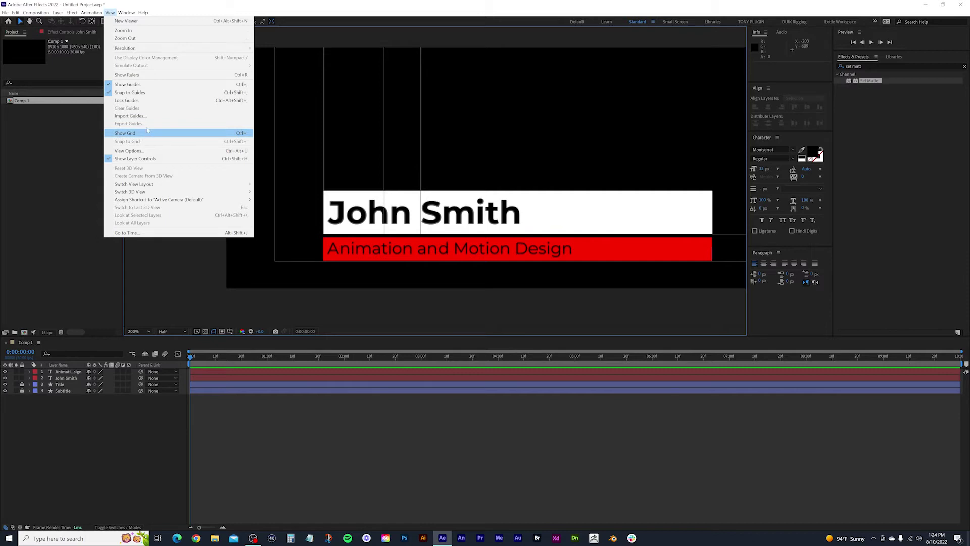
{"action": "left_click", "coordinate": [138, 74]}
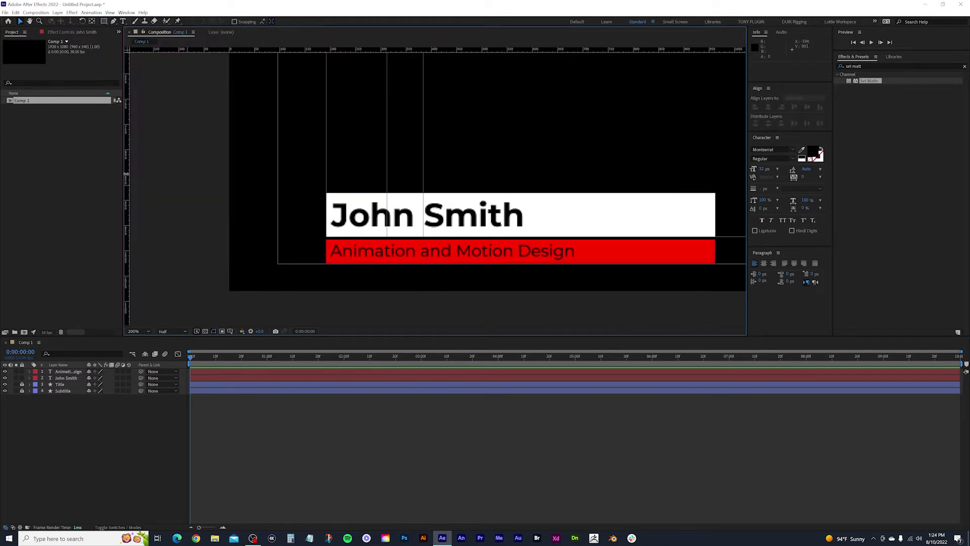
{"action": "left_click_drag", "start_coordinate": [128, 173], "coordinate": [333, 160]}
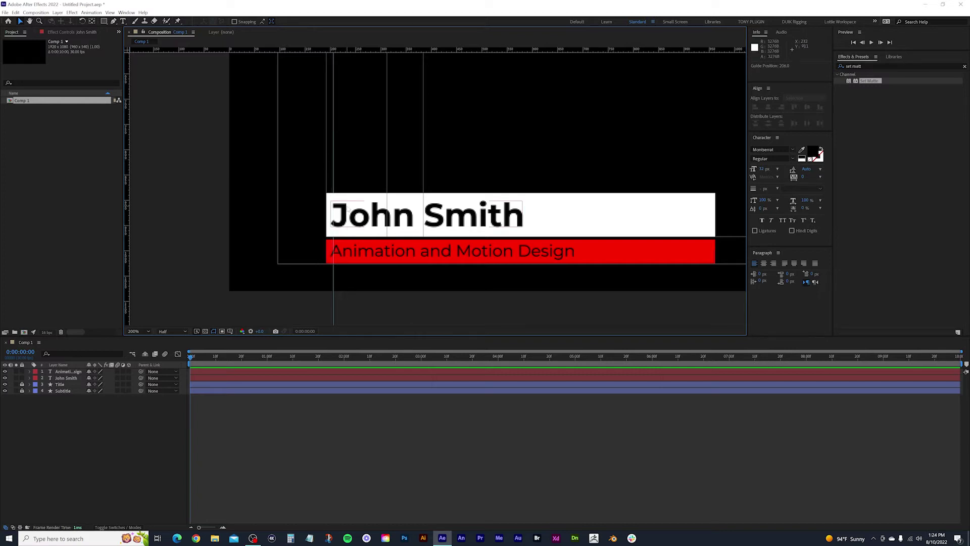
Step: Nudge the name and subtitle text layers together to the right until their left edges align with the new guide
{"action": "left_click", "coordinate": [349, 216]}
{"action": "left_click", "coordinate": [348, 255], "text": "shift"}
{"action": "key", "text": "Right"}
{"action": "key", "text": "Right"}
{"action": "key", "text": "Right"}
{"action": "key", "text": "Right"}
{"action": "key", "text": "Right"}
{"action": "key", "text": "Right"}
{"action": "key", "text": "Right"}
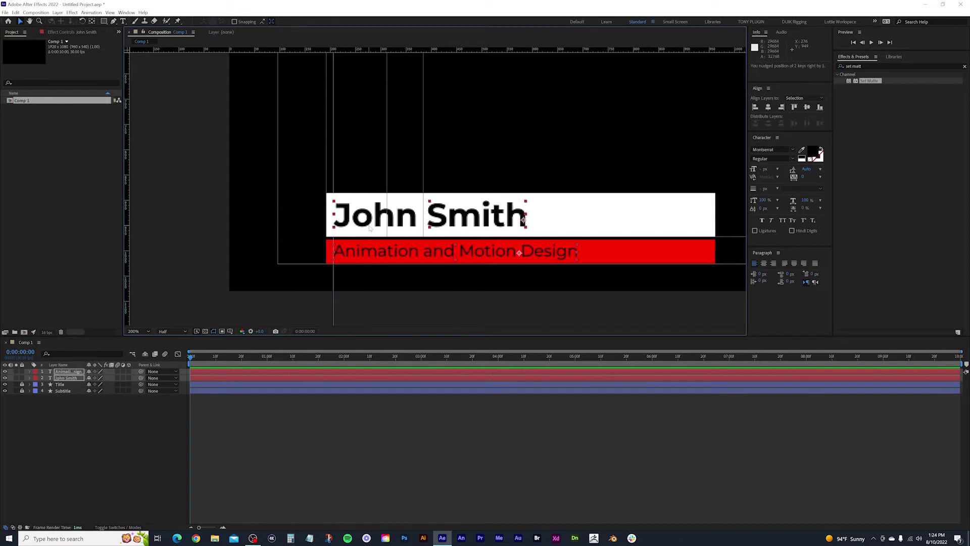
{"action": "left_click", "coordinate": [210, 234]}
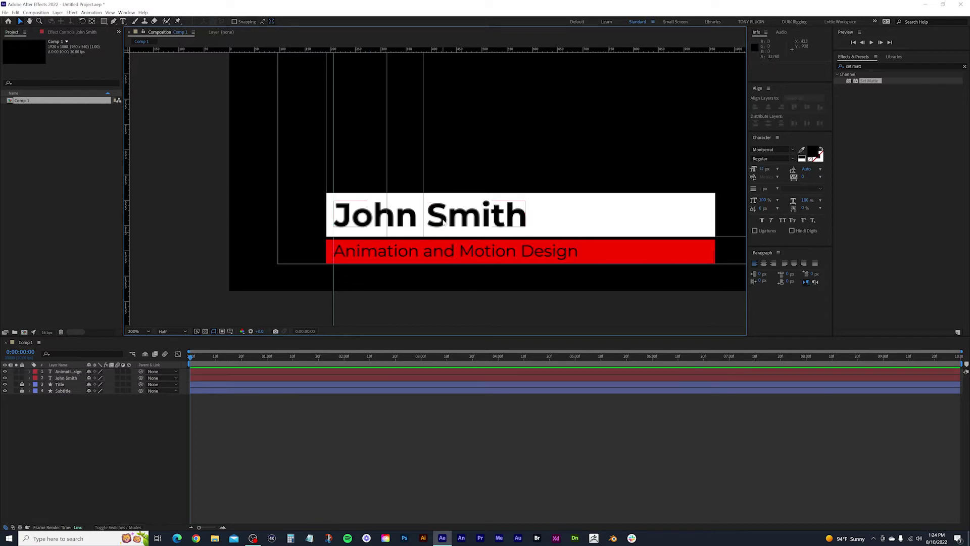
Step: Unlock the Title and Subtitle shape layers and lock both text layers
{"action": "key", "text": "comma"}
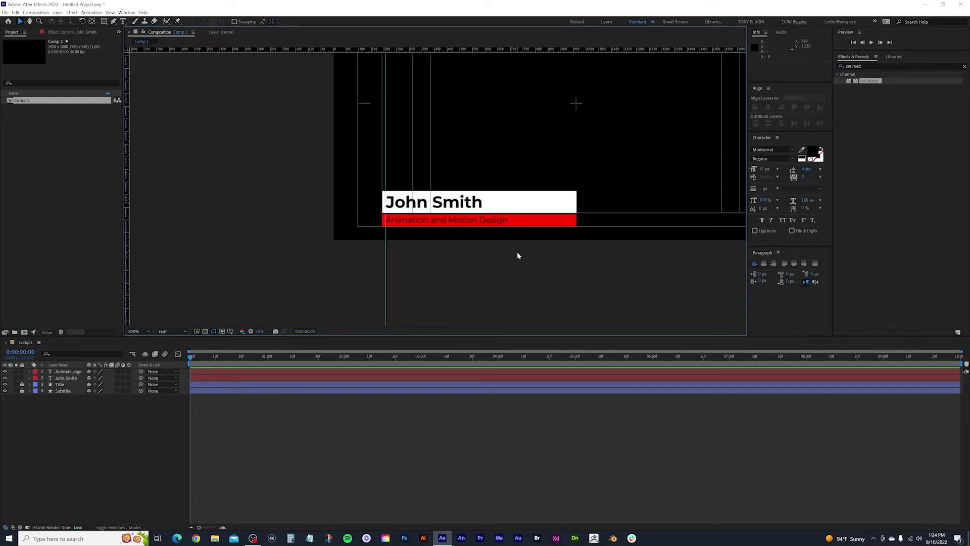
{"action": "key", "text": "period"}
{"action": "key", "text": "v"}
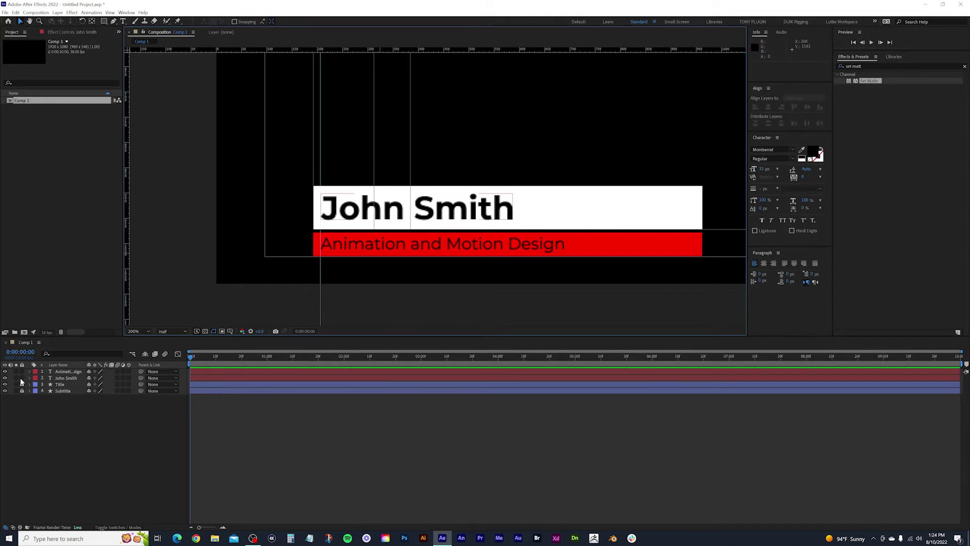
{"action": "left_click_drag", "start_coordinate": [22, 383], "coordinate": [22, 384]}
Step: Reveal the Scale property of the Title and Subtitle shape layers
{"action": "left_click", "coordinate": [56, 384]}
{"action": "left_click", "coordinate": [62, 390], "text": "shift"}
{"action": "key", "text": "s"}
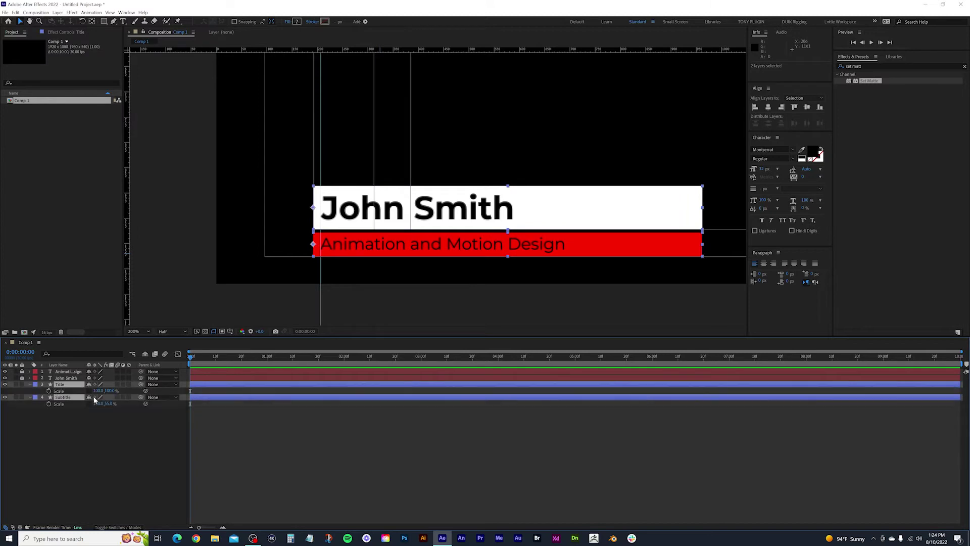
{"action": "left_click", "coordinate": [116, 433]}
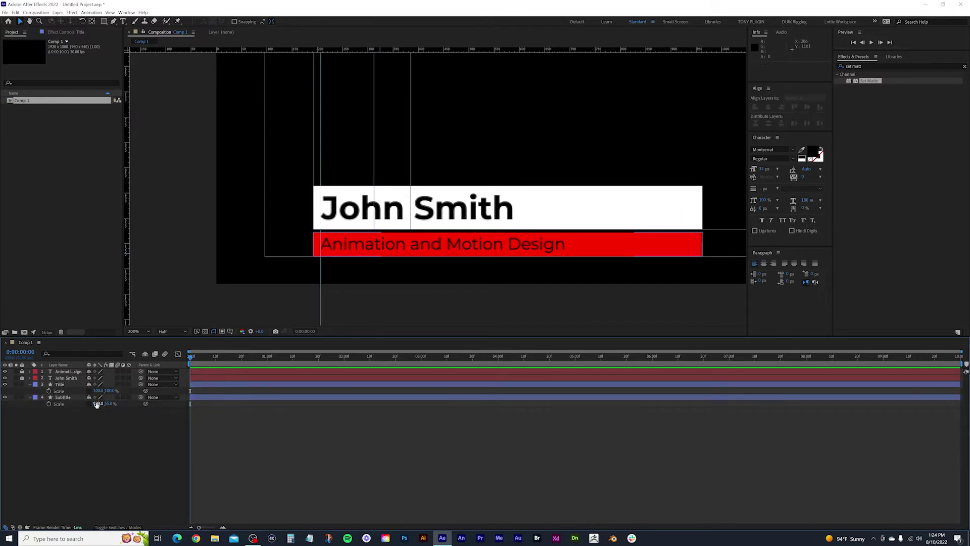
Step: Set the Title box's horizontal scale to 54%, keeping its height at 100%, so the white box fits the name text
{"action": "left_click", "coordinate": [66, 386]}
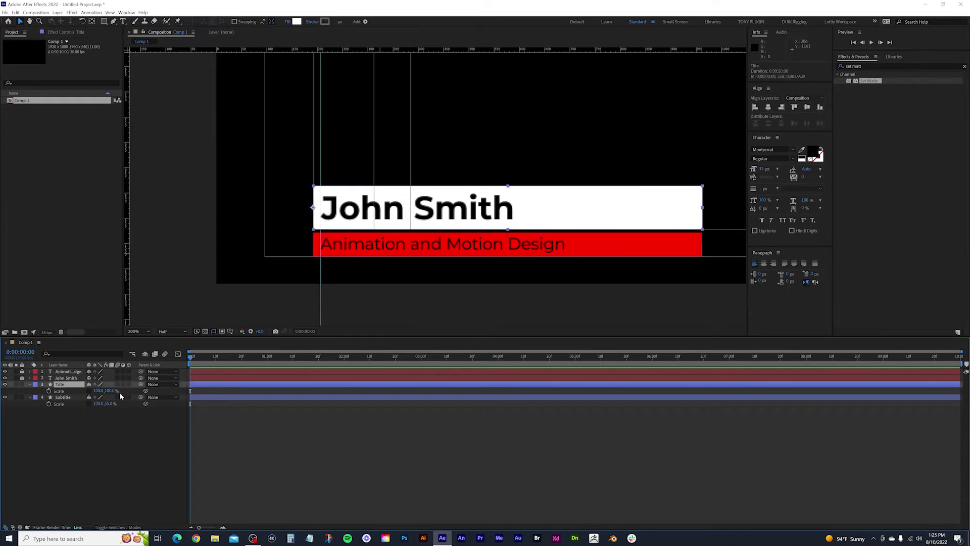
{"action": "left_click_drag", "start_coordinate": [99, 390], "coordinate": [78, 390]}
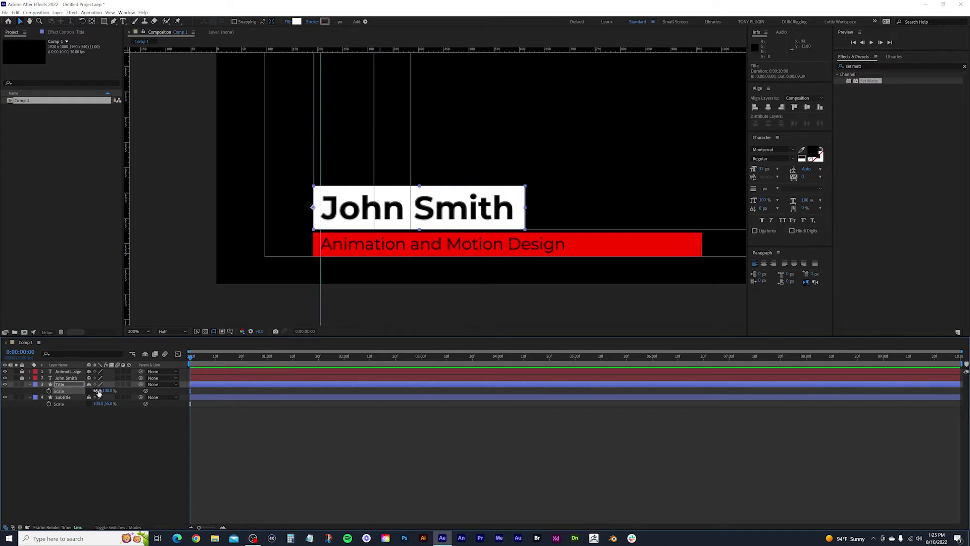
{"action": "left_click_drag", "start_coordinate": [94, 390], "coordinate": [90, 390]}
{"action": "left_click", "coordinate": [107, 390]}
{"action": "type", "text": "54"}
{"action": "key", "text": "Return"}
{"action": "left_click", "coordinate": [369, 286]}
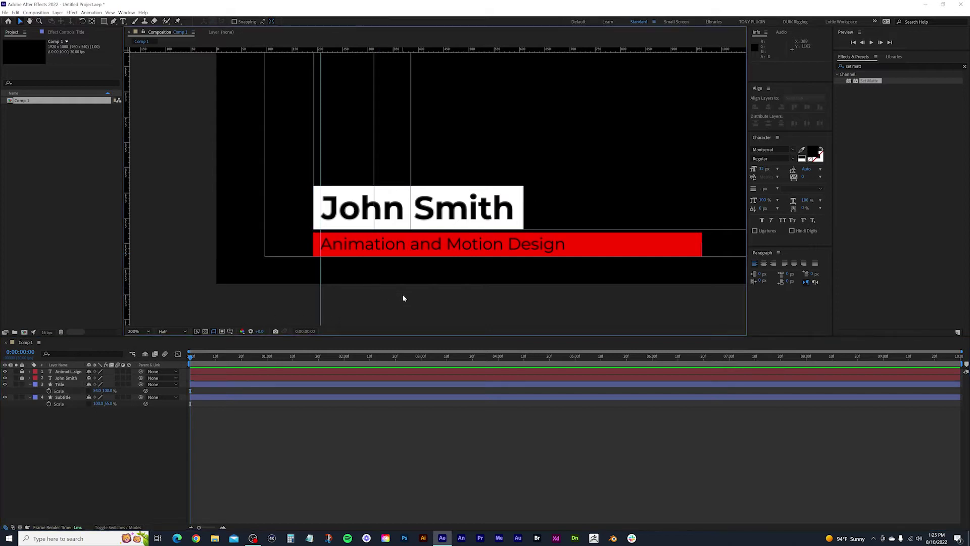
Step: Reduce the Subtitle box's horizontal scale to about 66.8% so the red box ends just past the subtitle text
{"action": "left_click", "coordinate": [505, 251]}
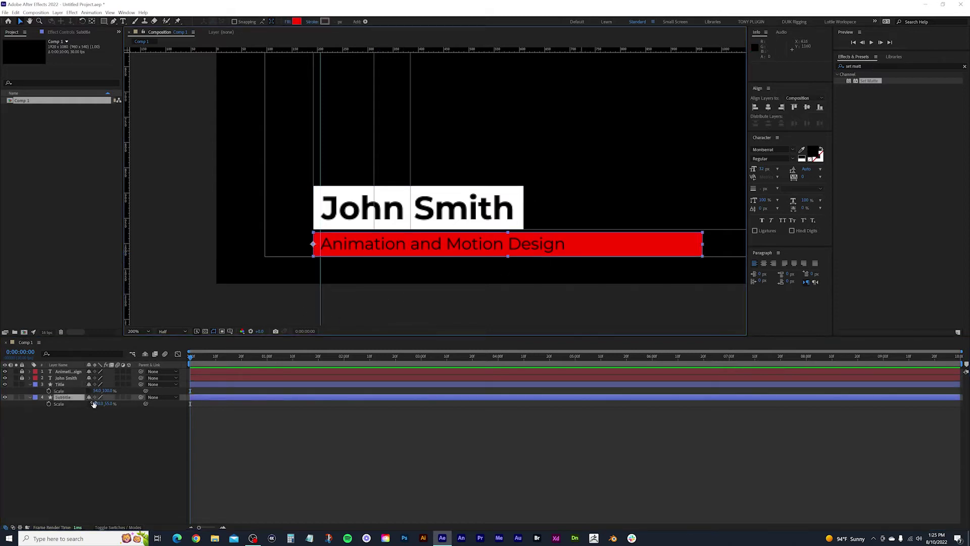
{"action": "left_click_drag", "start_coordinate": [98, 403], "coordinate": [89, 403]}
{"action": "left_click", "coordinate": [418, 320]}
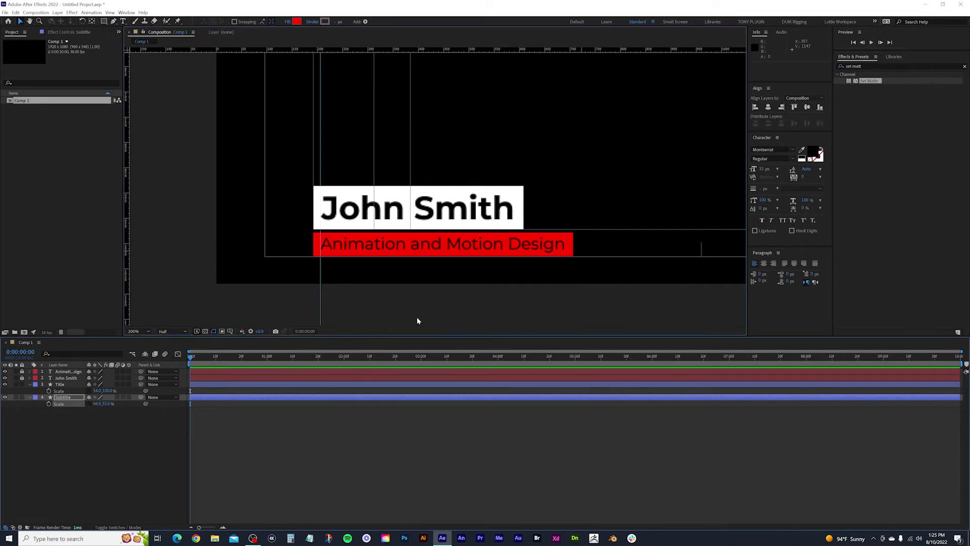
Step: Unlock both text layers and move the subtitle text layer directly above the Subtitle shape layer in the stack
{"action": "scroll", "coordinate": [526, 261], "scroll_direction": "down", "scroll_amount": 4}
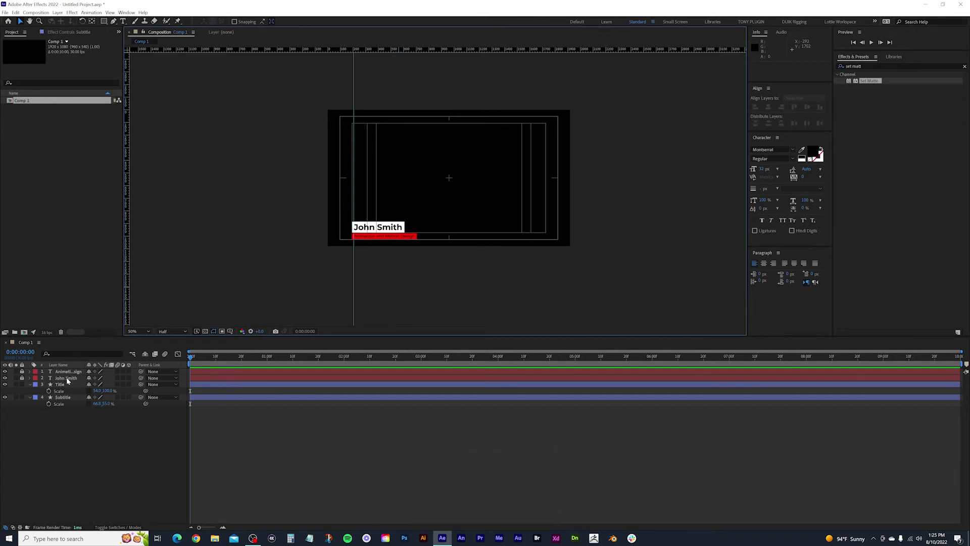
{"action": "left_click_drag", "start_coordinate": [21, 378], "coordinate": [22, 372]}
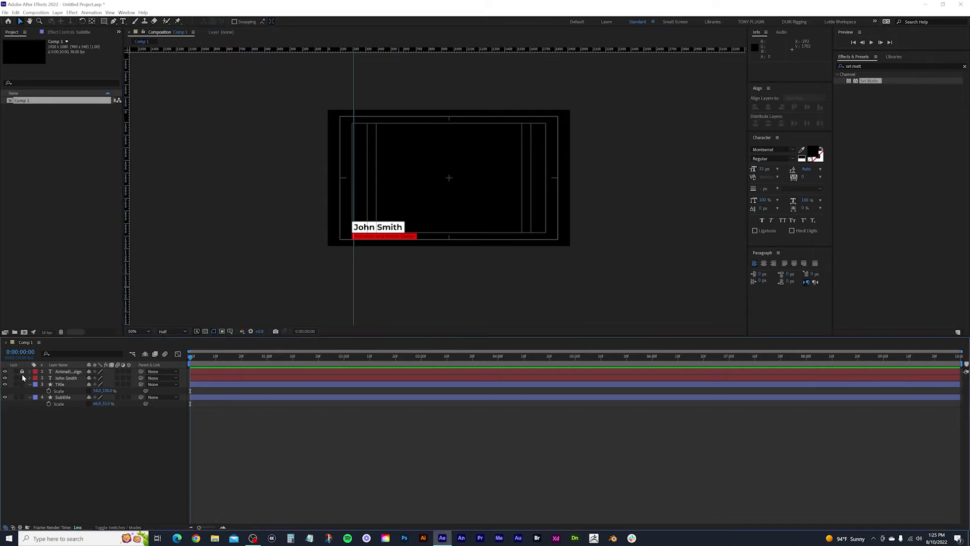
{"action": "left_click", "coordinate": [75, 372]}
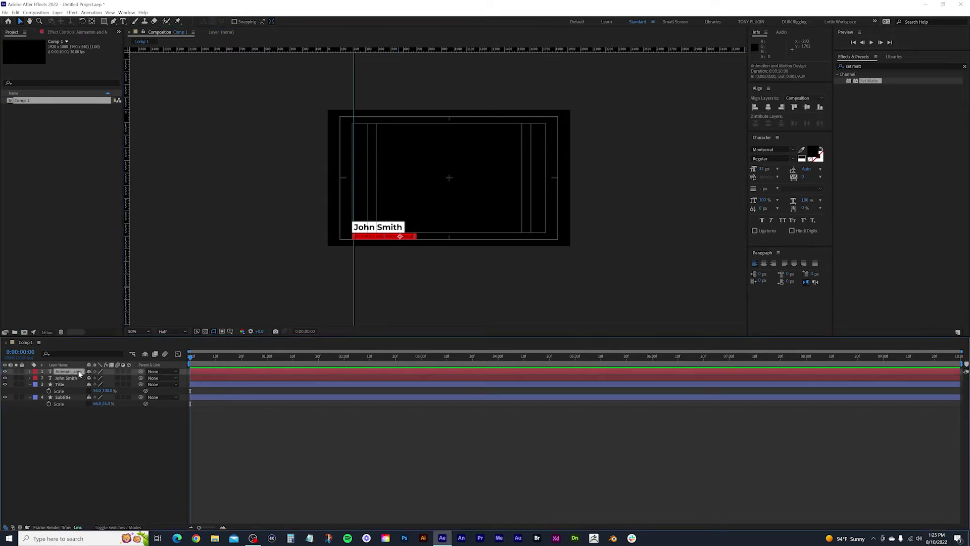
{"action": "left_click_drag", "start_coordinate": [80, 373], "coordinate": [66, 401]}
{"action": "scroll", "coordinate": [372, 216], "scroll_direction": "up", "scroll_amount": 3}
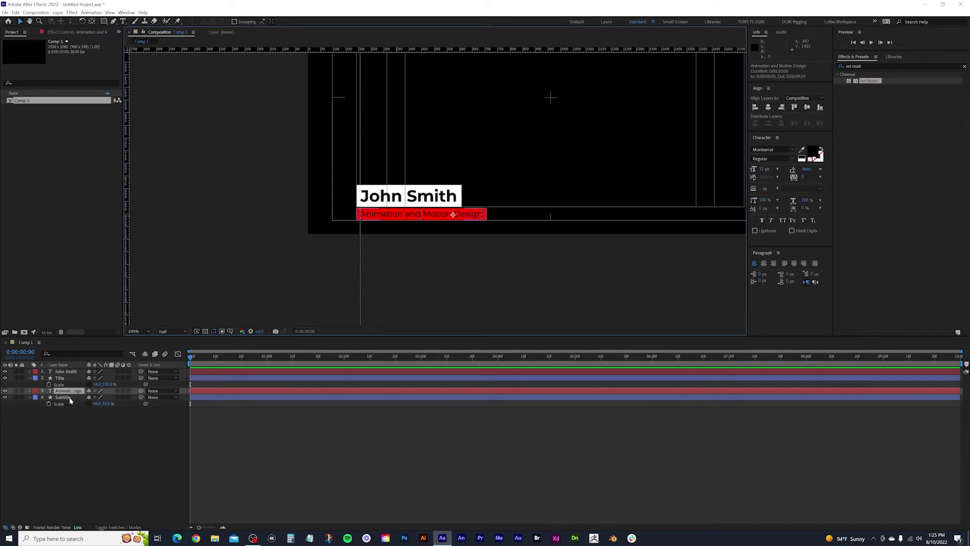
{"action": "left_click", "coordinate": [67, 380]}
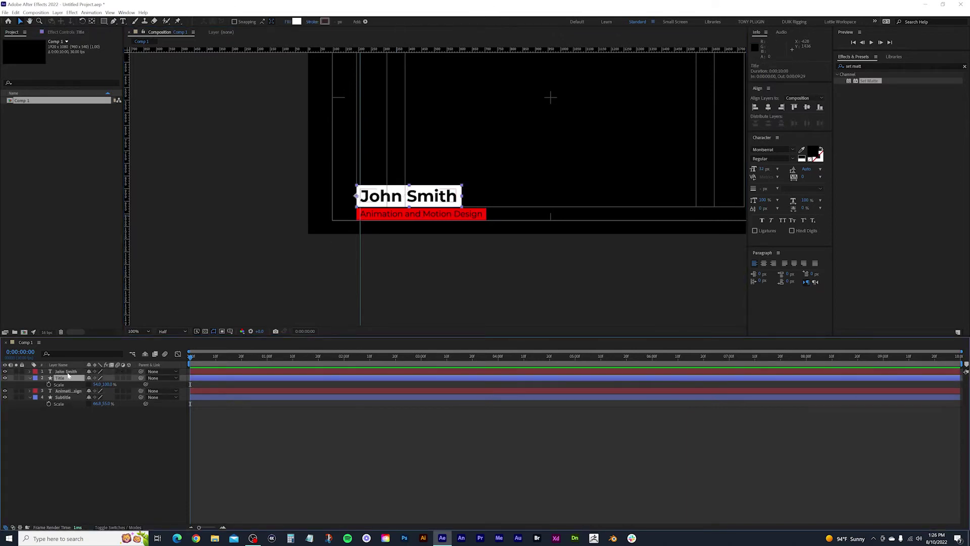
{"action": "left_click", "coordinate": [67, 372]}
{"action": "left_click", "coordinate": [325, 270]}
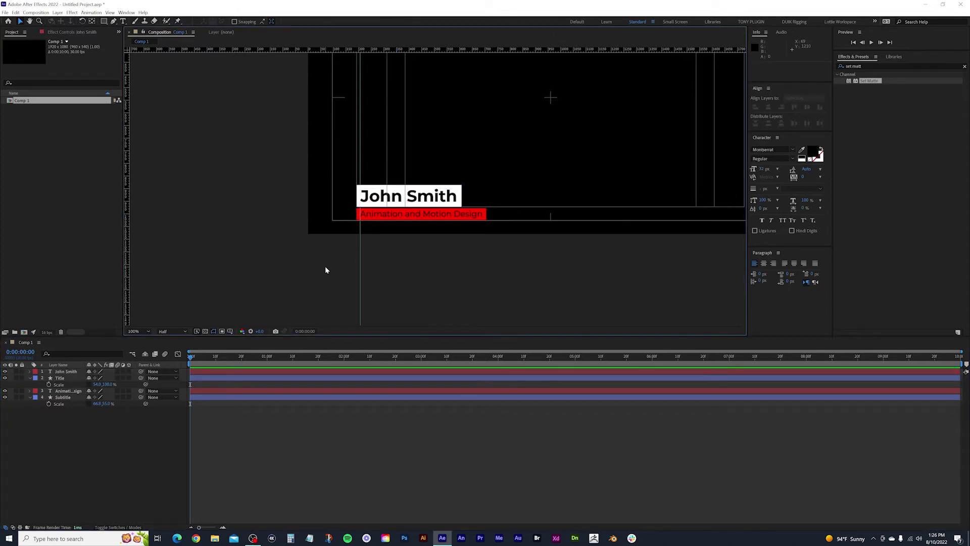
Step: Add Scale keyframes to the Title and Subtitle shape layers at 0:00:00:10
{"action": "left_click", "coordinate": [60, 379]}
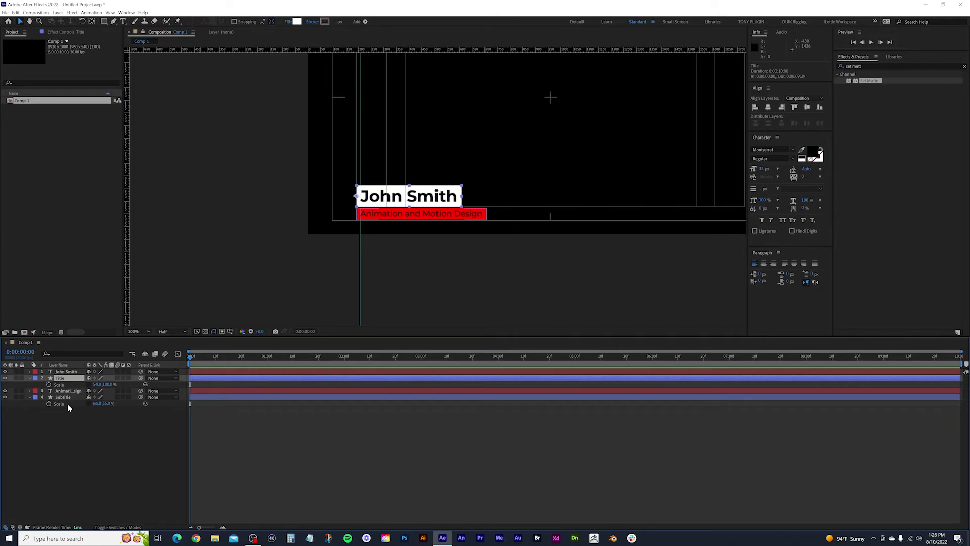
{"action": "left_click_drag", "start_coordinate": [191, 360], "coordinate": [215, 362]}
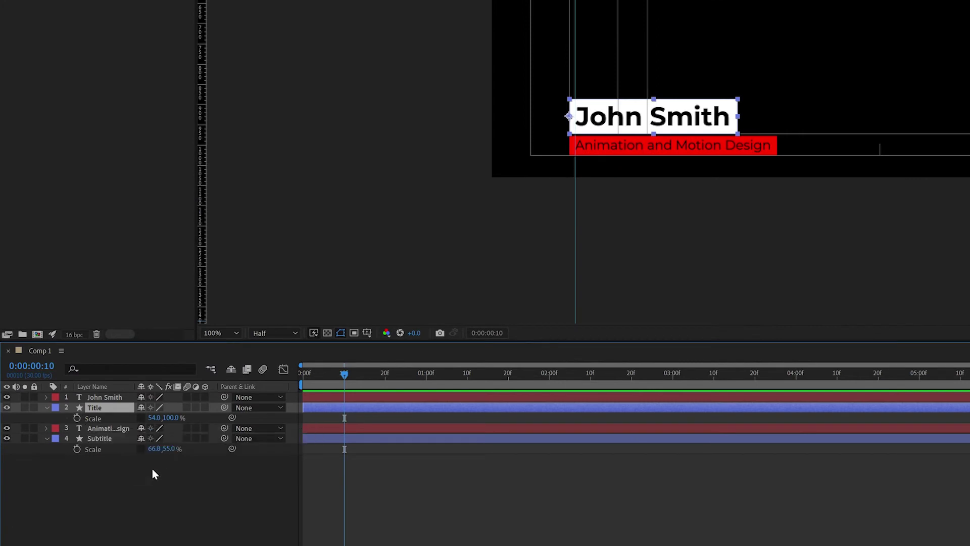
{"action": "left_click", "coordinate": [77, 418]}
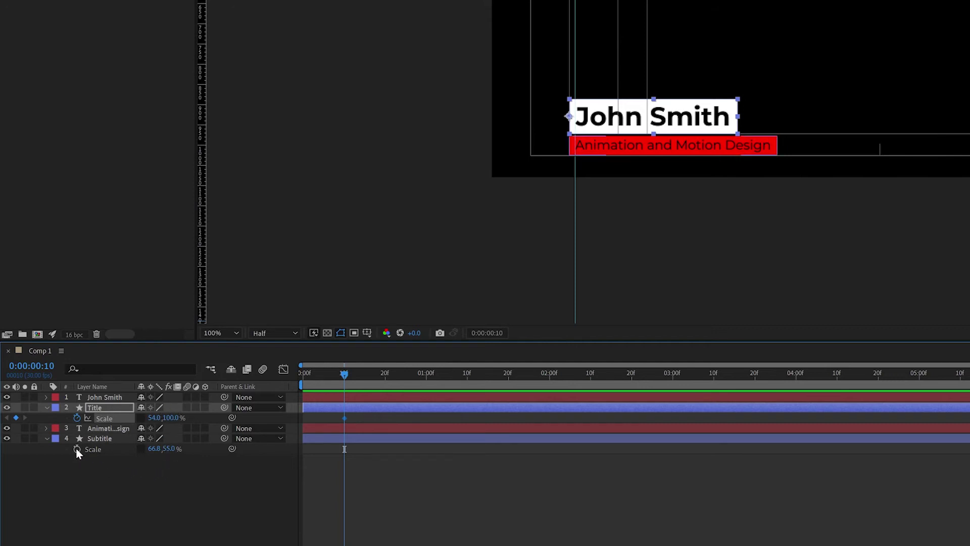
{"action": "left_click", "coordinate": [77, 450]}
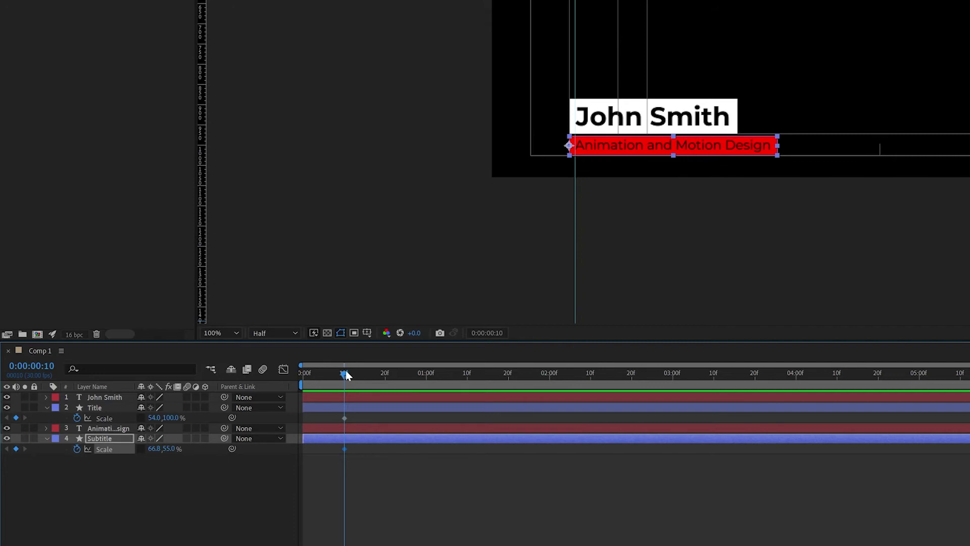
Step: At 0:00:00:00, set the horizontal scale of the Subtitle and Title shape layers to 0%
{"action": "left_click_drag", "start_coordinate": [342, 374], "coordinate": [302, 377]}
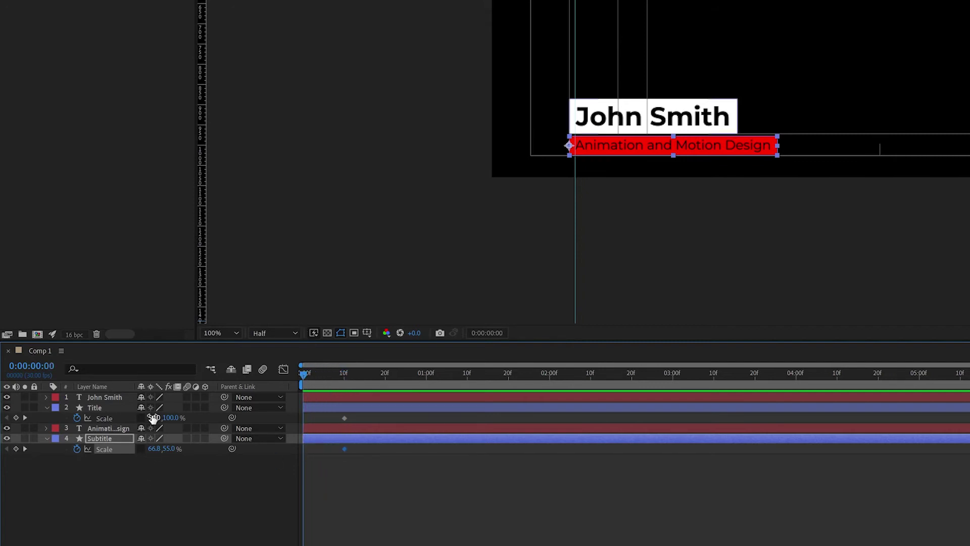
{"action": "left_click", "coordinate": [156, 448]}
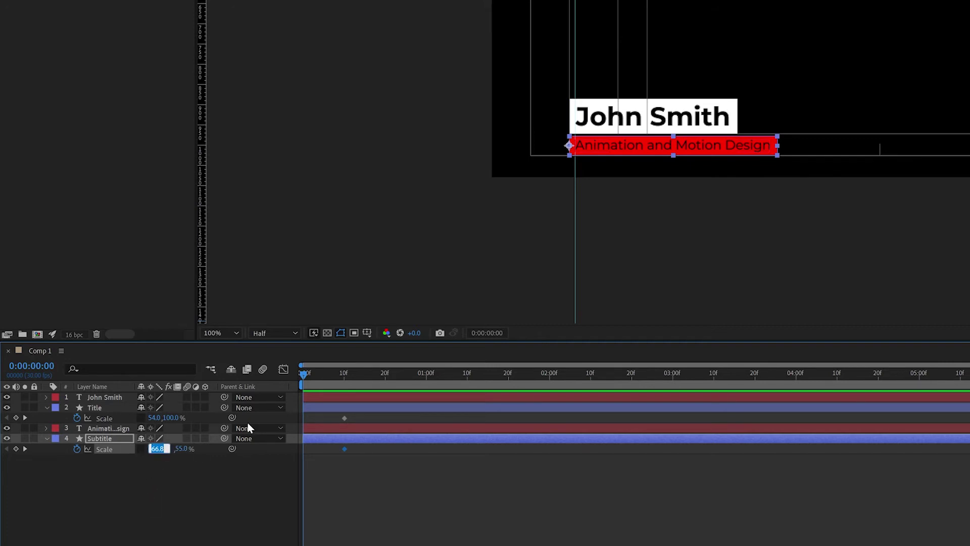
{"action": "type", "text": "0"}
{"action": "key", "text": "Return"}
{"action": "left_click", "coordinate": [154, 417]}
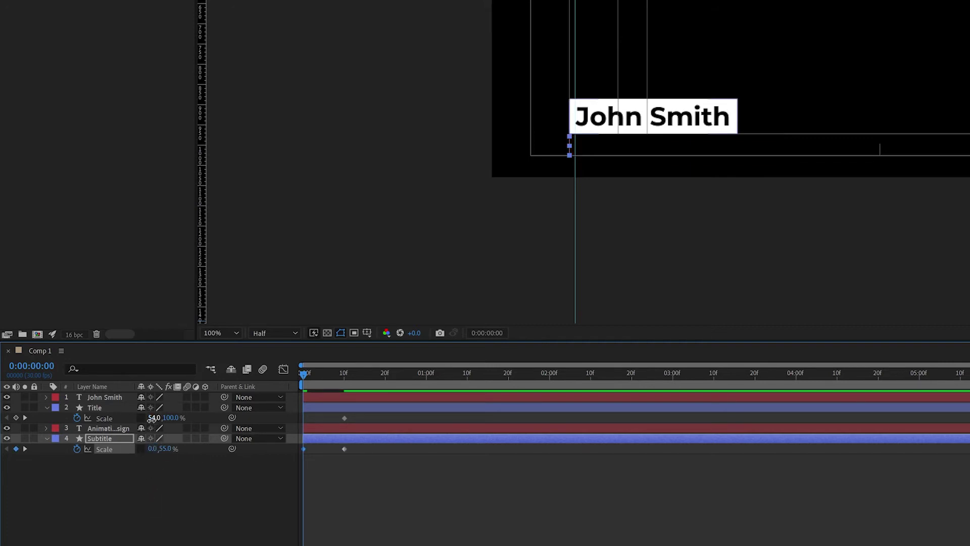
{"action": "type", "text": "0"}
{"action": "key", "text": "Return"}
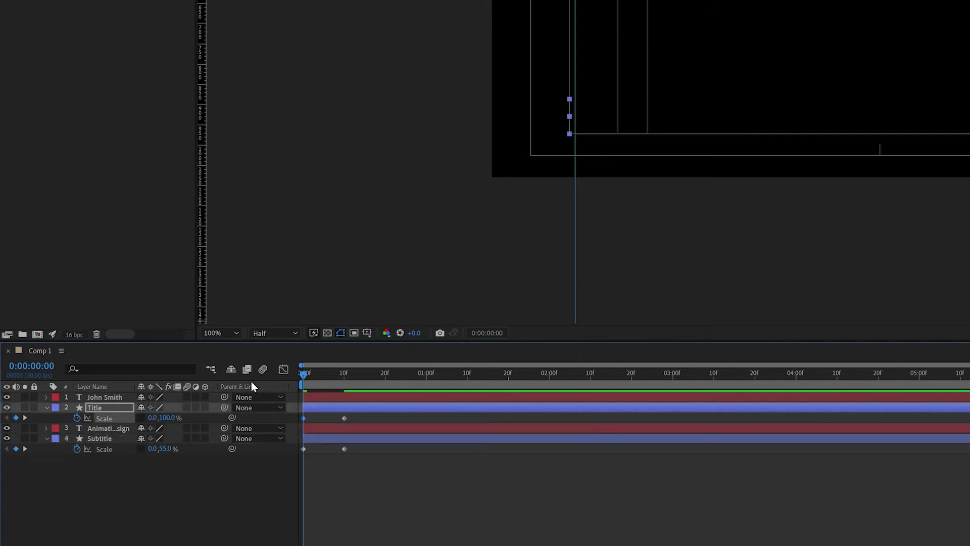
Step: End the work area at about 0:00:01:00 and preview the boxes' scale animation
{"action": "left_click_drag", "start_coordinate": [303, 377], "coordinate": [426, 382]}
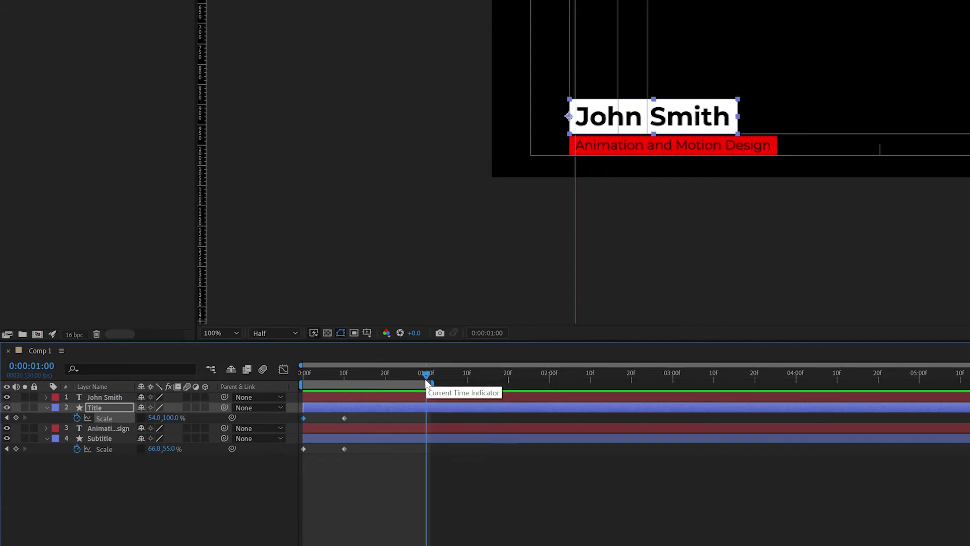
{"action": "left_click_drag", "start_coordinate": [426, 380], "coordinate": [314, 376]}
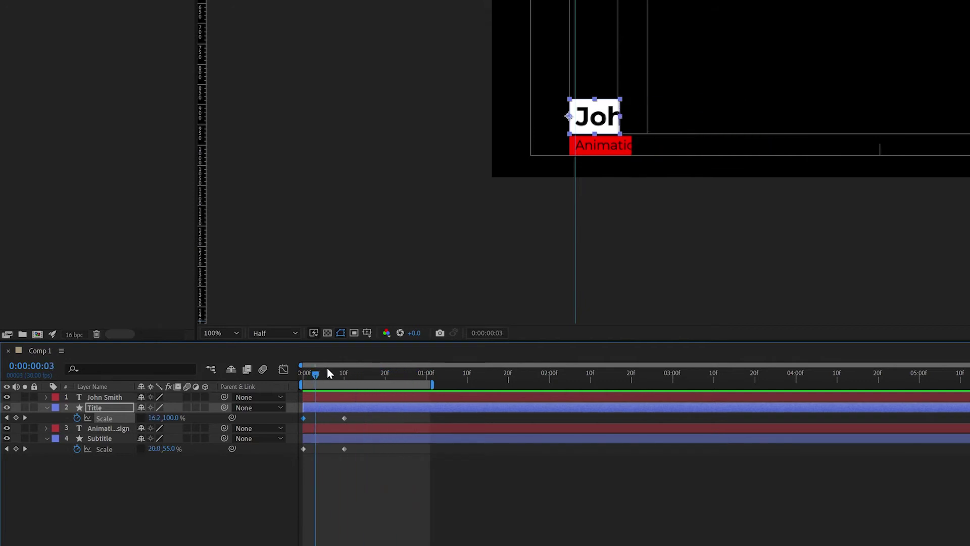
{"action": "key", "text": "space"}
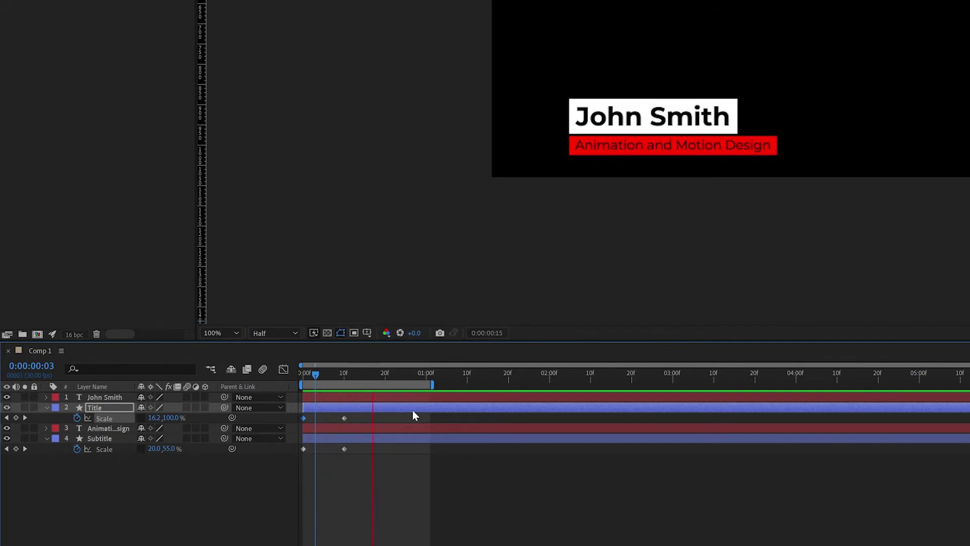
{"action": "key", "text": "space"}
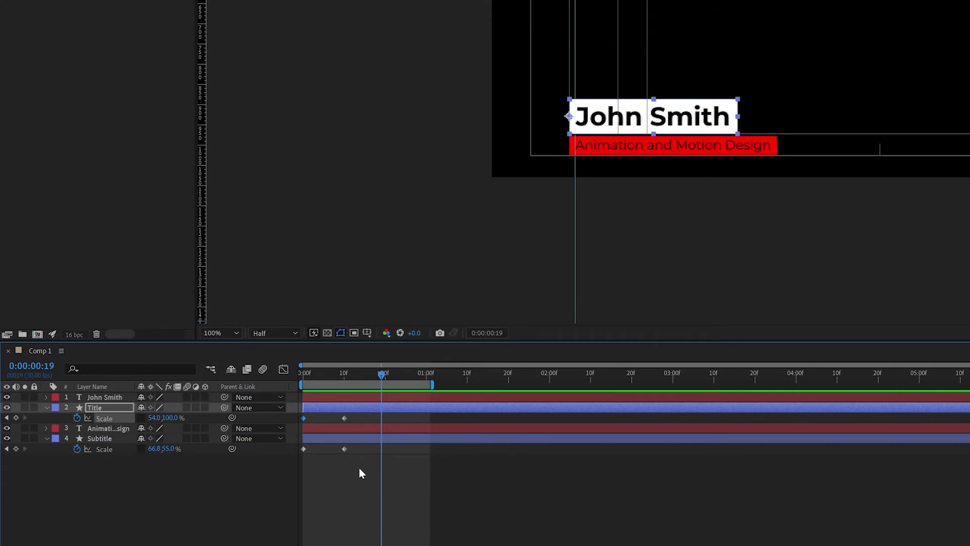
Step: Apply Easy Ease to all the Scale keyframes of the Title and Subtitle layers and preview the result
{"action": "left_click_drag", "start_coordinate": [365, 456], "coordinate": [297, 387]}
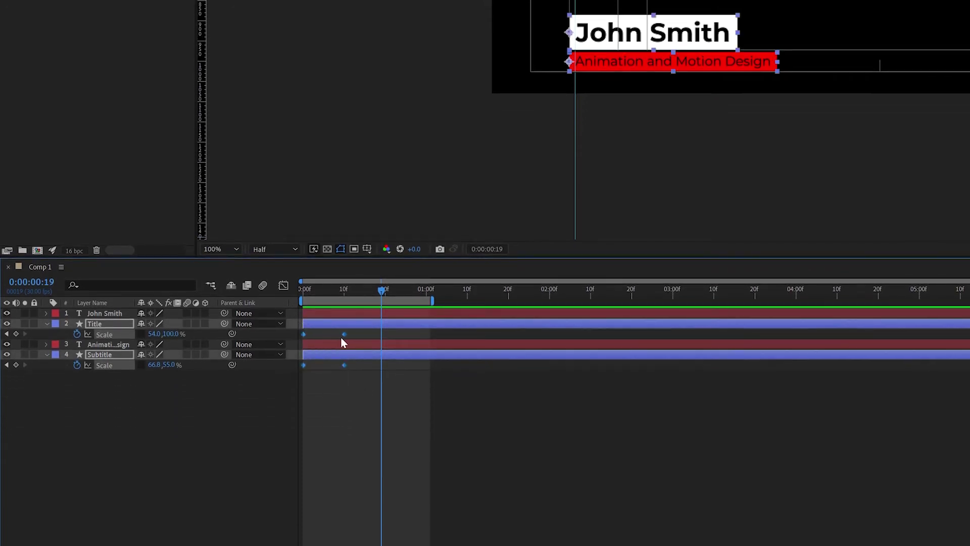
{"action": "right_click", "coordinate": [344, 335]}
{"action": "mouse_move", "coordinate": [389, 475]}
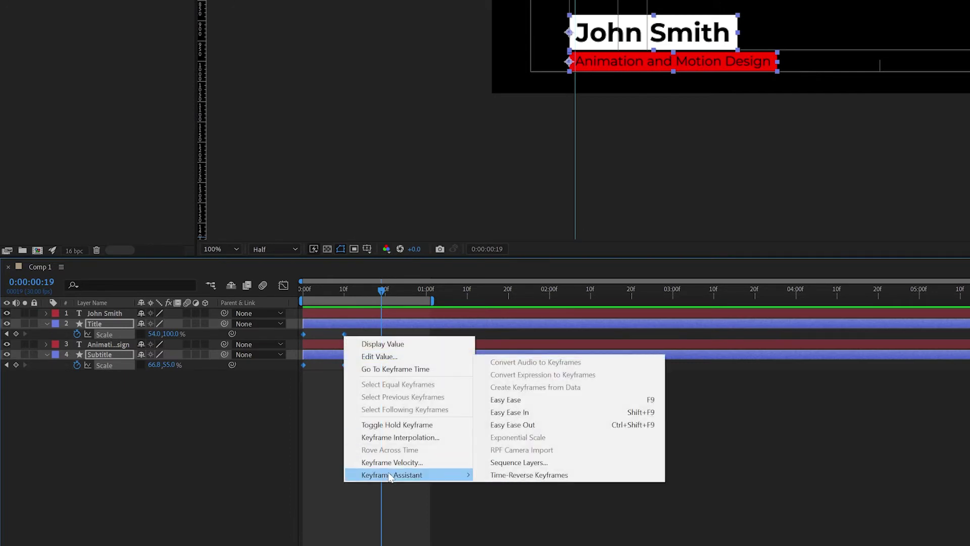
{"action": "left_click", "coordinate": [515, 401]}
{"action": "key", "text": "space"}
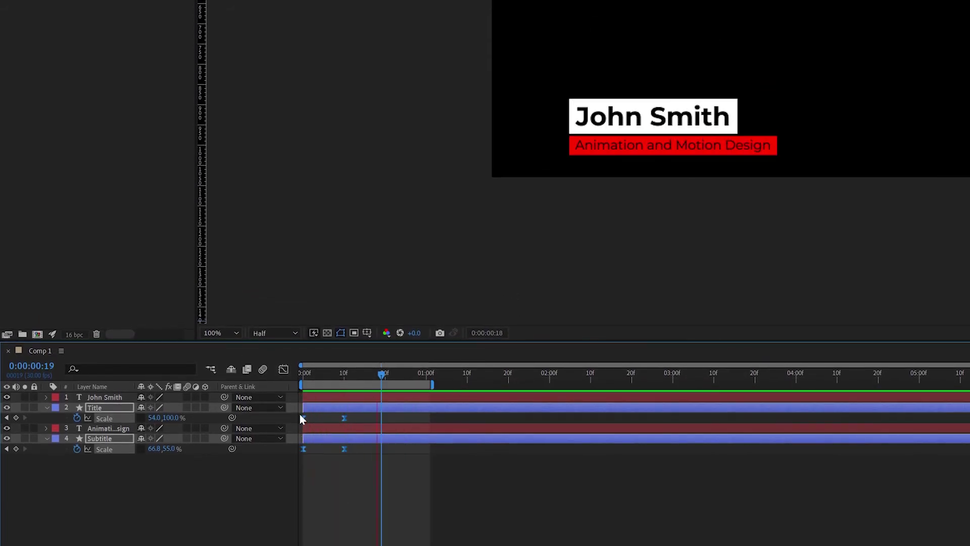
{"action": "key", "text": "space"}
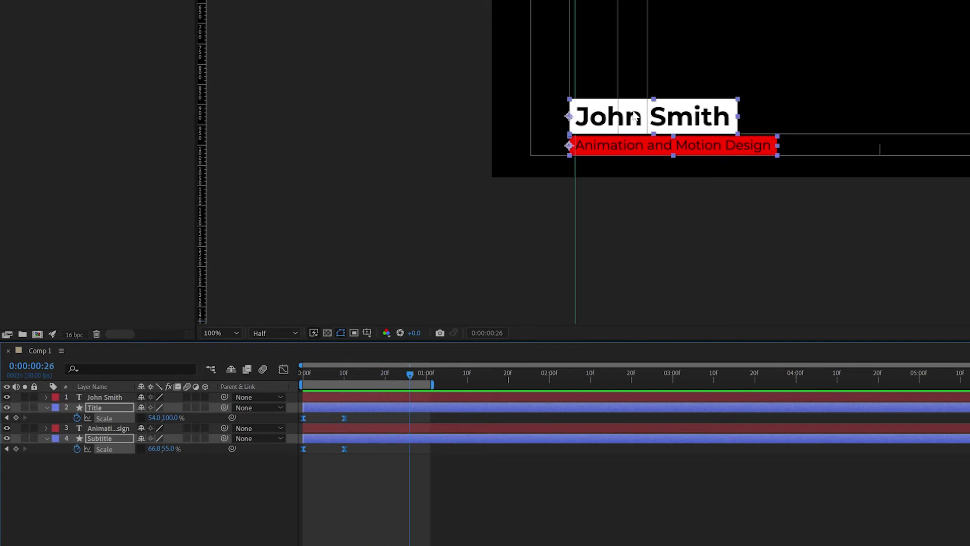
Step: Deselect the keyframes and collapse the properties of the Title and Subtitle shape layers
{"action": "left_click", "coordinate": [115, 475]}
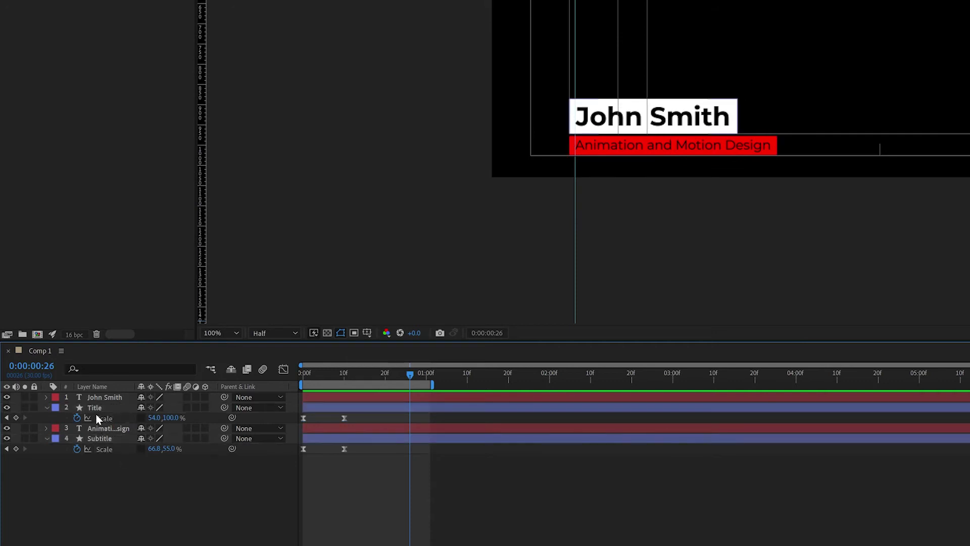
{"action": "left_click", "coordinate": [46, 407]}
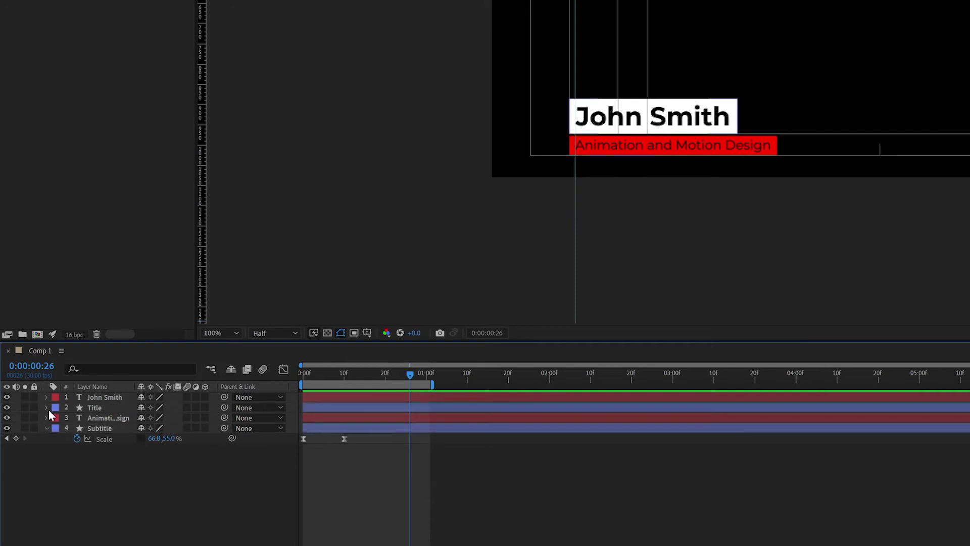
{"action": "left_click", "coordinate": [47, 428]}
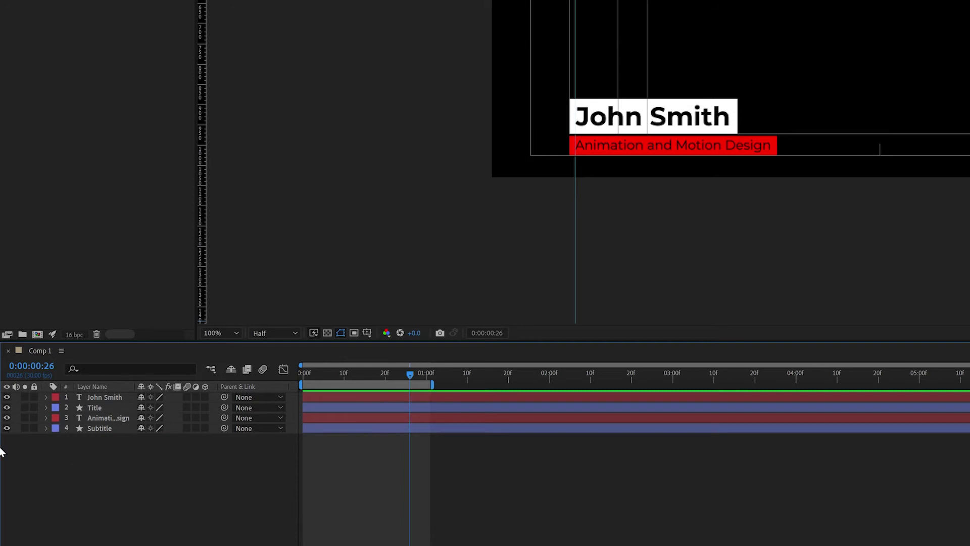
Step: Reveal Position on the name and subtitle text layers and add a Position keyframe to both at 0:00:00:20
{"action": "left_click", "coordinate": [98, 423]}
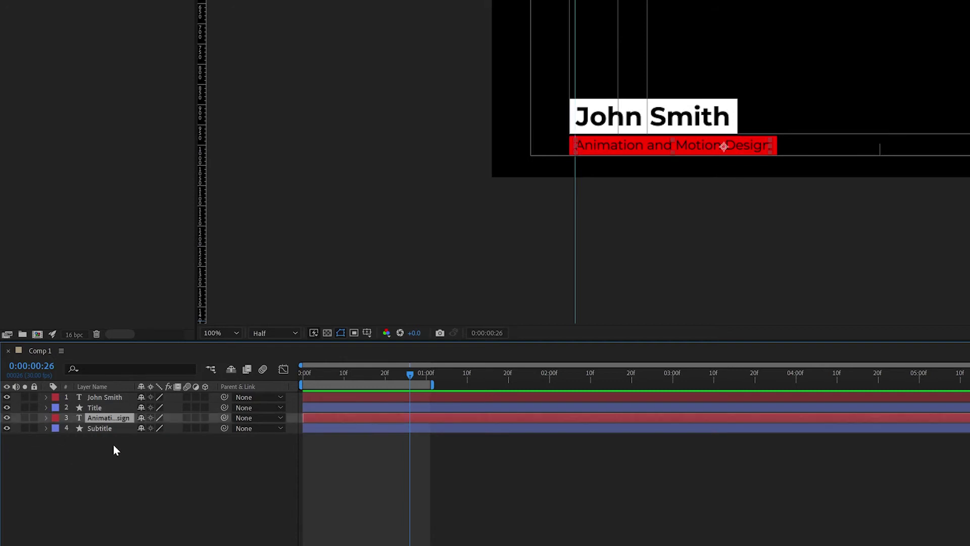
{"action": "left_click", "coordinate": [112, 397], "text": "ctrl"}
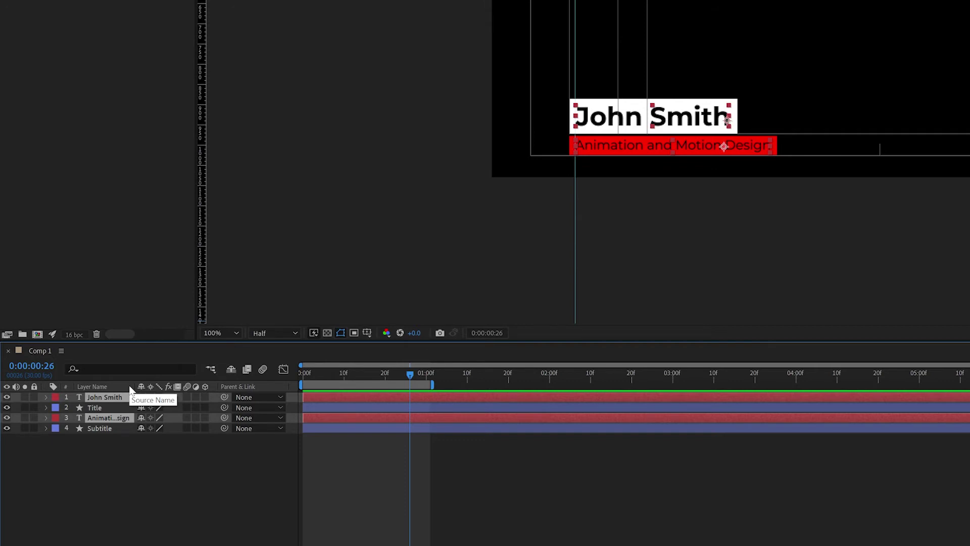
{"action": "key", "text": "p"}
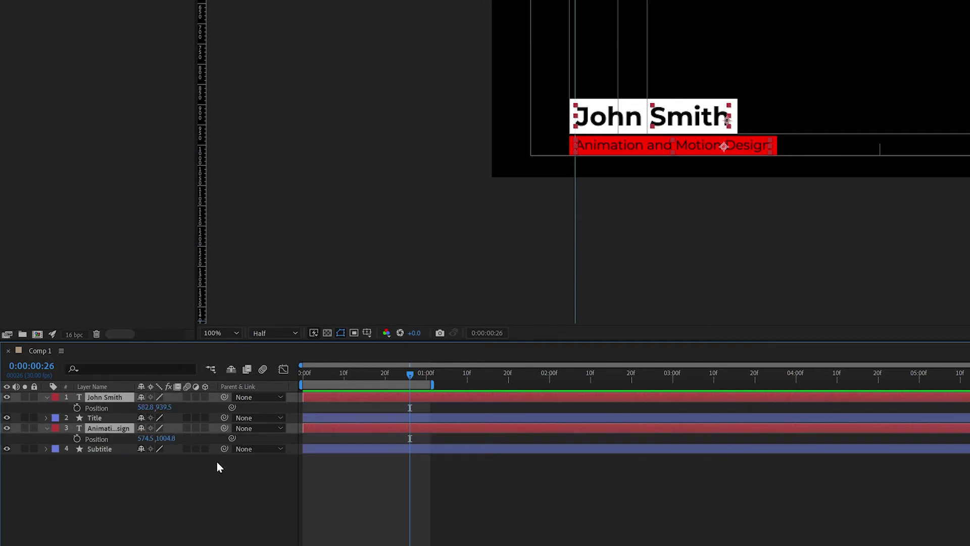
{"action": "left_click_drag", "start_coordinate": [408, 374], "coordinate": [386, 380]}
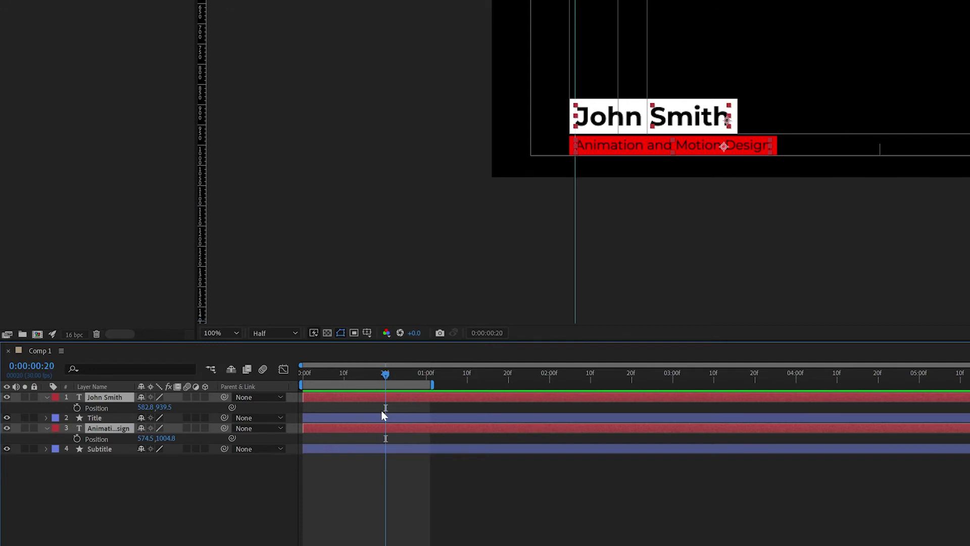
{"action": "left_click", "coordinate": [78, 408]}
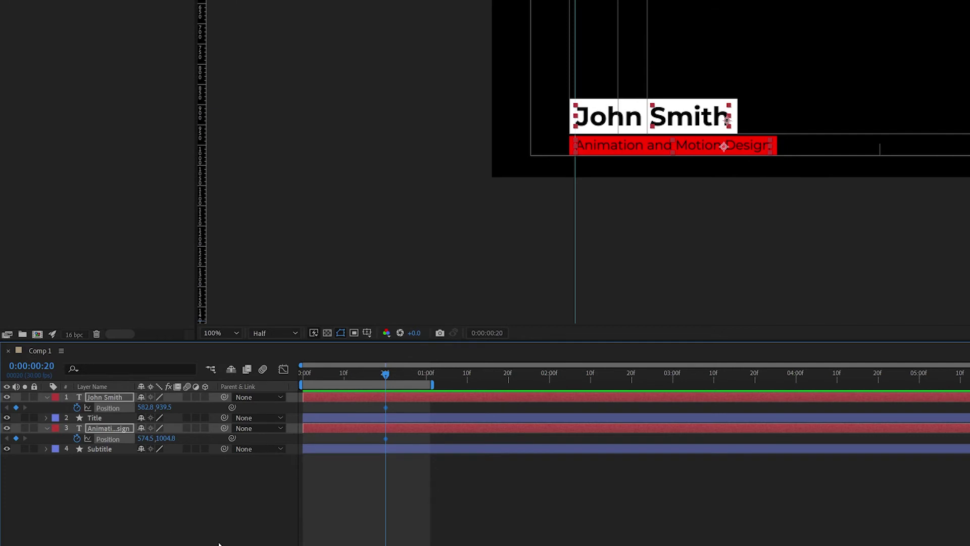
Step: At 0:00:00:10, move the name text down below the white title box to about Y 1019 as its starting Position keyframe
{"action": "left_click_drag", "start_coordinate": [385, 377], "coordinate": [344, 378]}
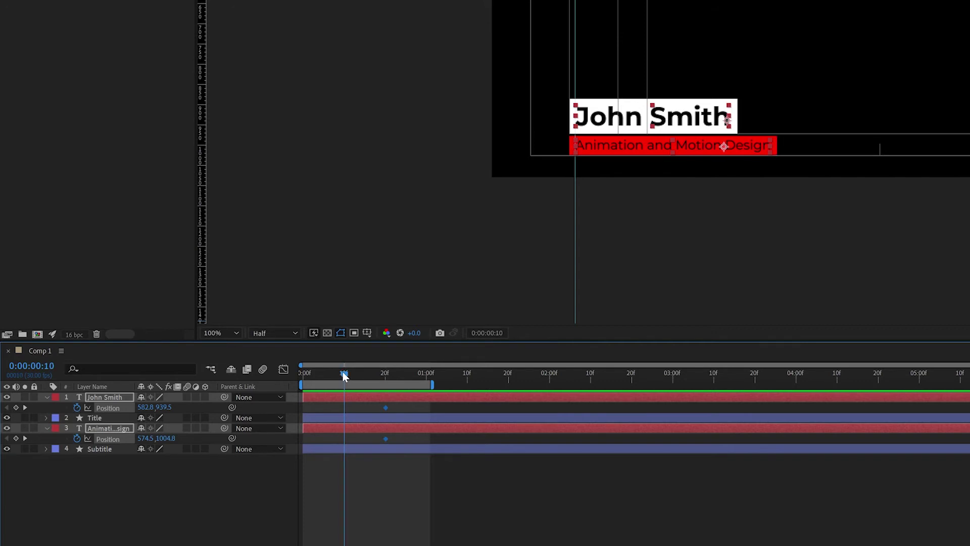
{"action": "scroll", "coordinate": [699, 150], "scroll_direction": "up", "scroll_amount": 1}
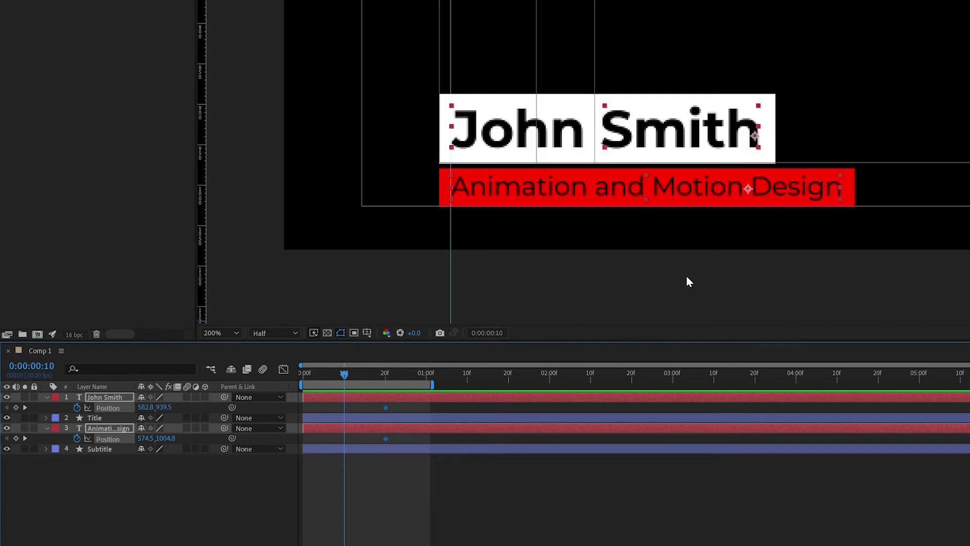
{"action": "left_click", "coordinate": [709, 53]}
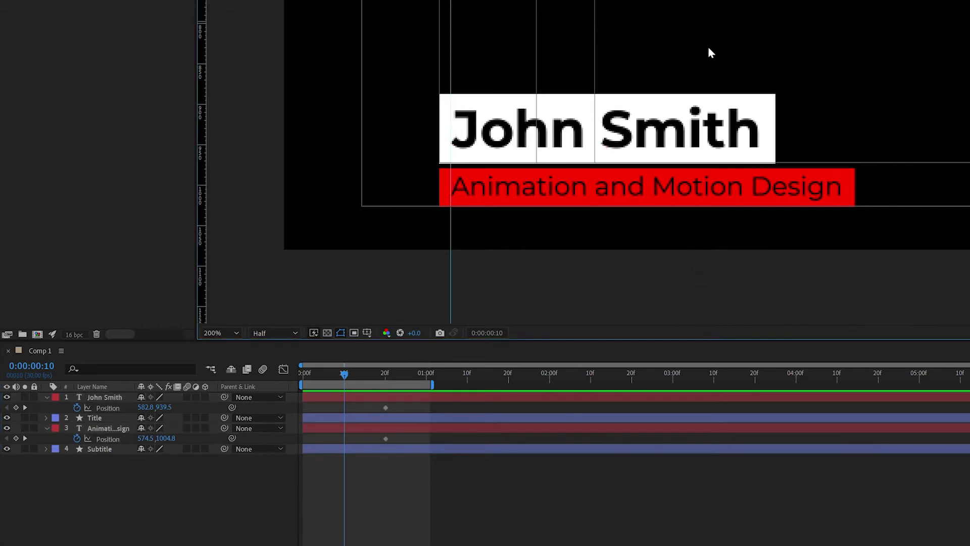
{"action": "left_click", "coordinate": [680, 139]}
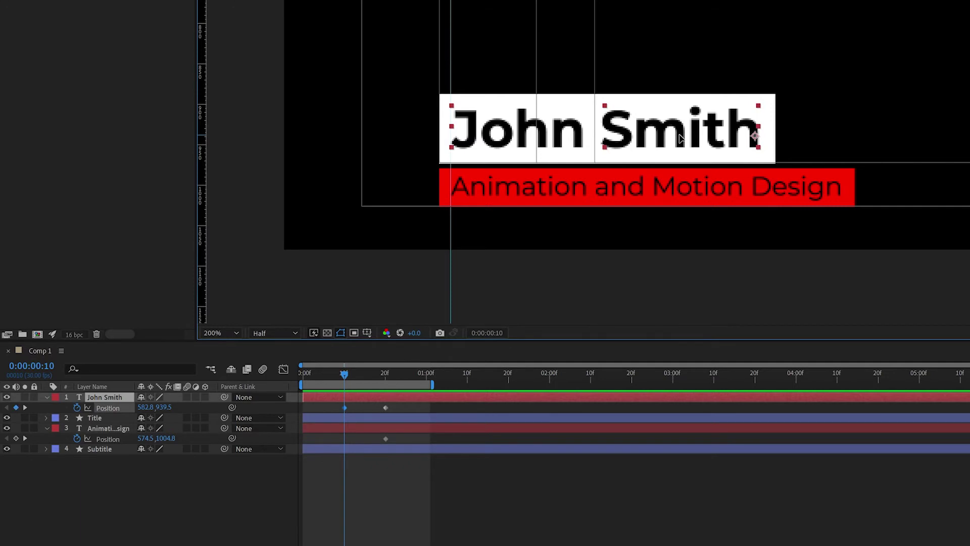
{"action": "left_click_drag", "start_coordinate": [680, 139], "coordinate": [694, 201]}
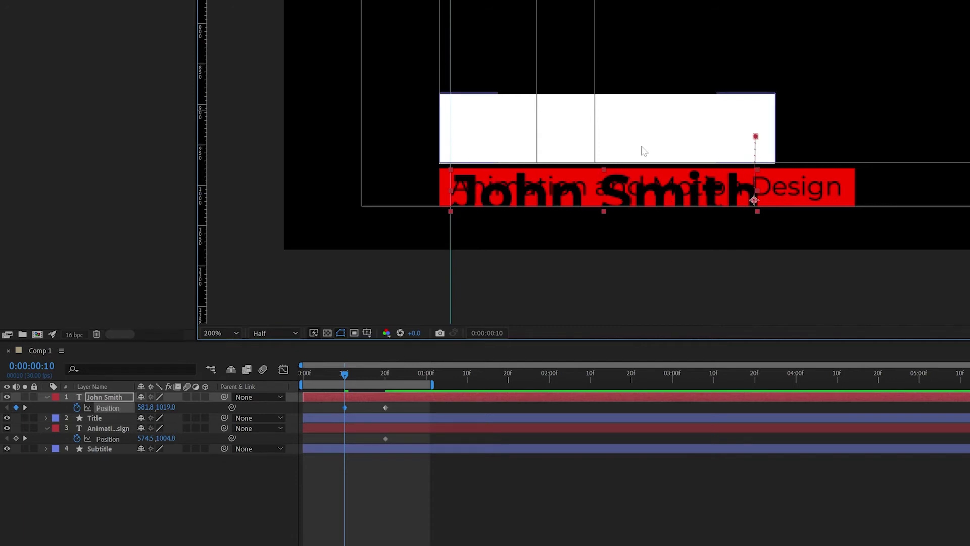
{"action": "left_click_drag", "start_coordinate": [652, 190], "coordinate": [653, 180]}
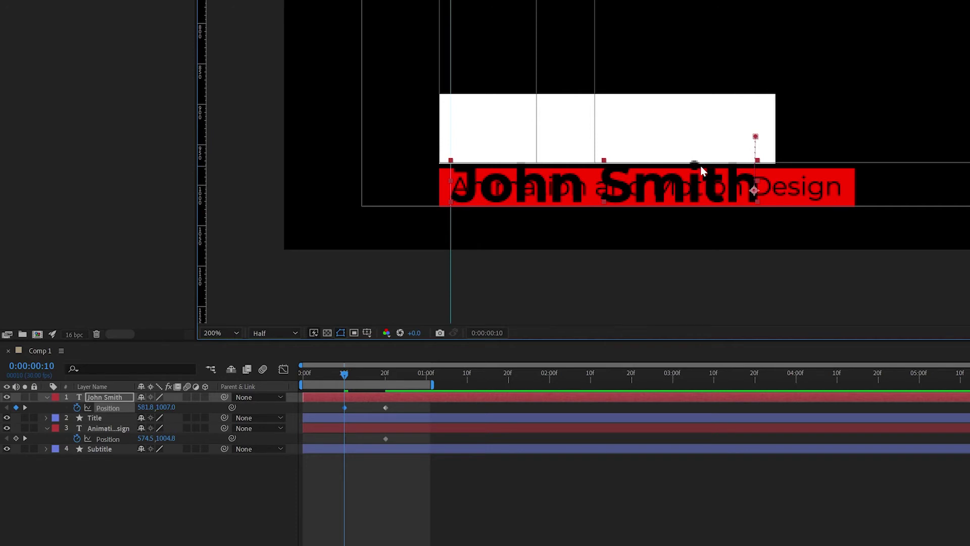
{"action": "left_click_drag", "start_coordinate": [693, 185], "coordinate": [694, 193]}
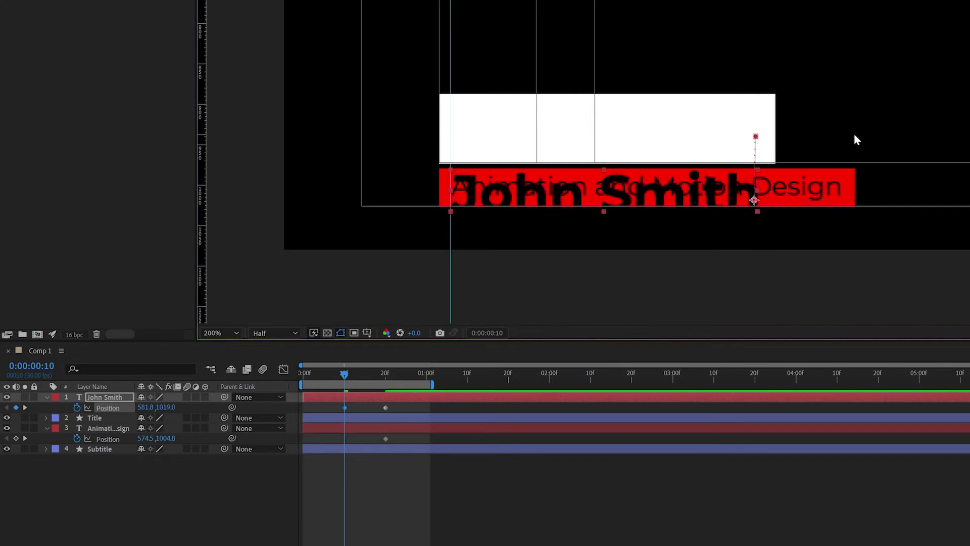
{"action": "mouse_move", "coordinate": [344, 375]}
{"action": "left_mouse_down"}
{"action": "mouse_move", "coordinate": [383, 373]}
{"action": "mouse_move", "coordinate": [340, 373]}
{"action": "mouse_move", "coordinate": [383, 371]}
{"action": "mouse_move", "coordinate": [356, 371]}
{"action": "mouse_move", "coordinate": [390, 358]}
{"action": "mouse_move", "coordinate": [331, 359]}
{"action": "mouse_move", "coordinate": [388, 355]}
{"action": "mouse_move", "coordinate": [346, 358]}
{"action": "left_mouse_up"}
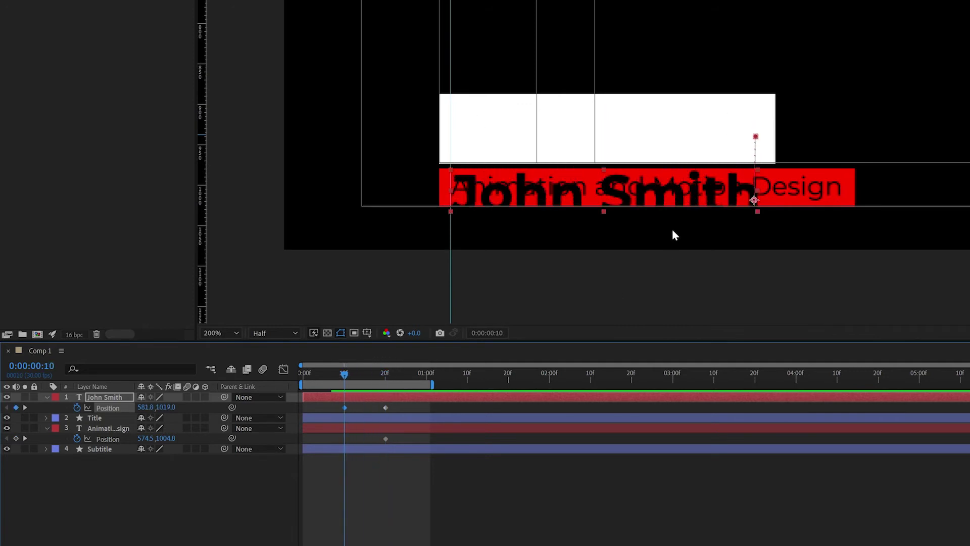
Step: Hide the name layer, move the subtitle text above the red box to about Y 955 at 0:00:00:10, and show the transparency grid
{"action": "left_click", "coordinate": [7, 397]}
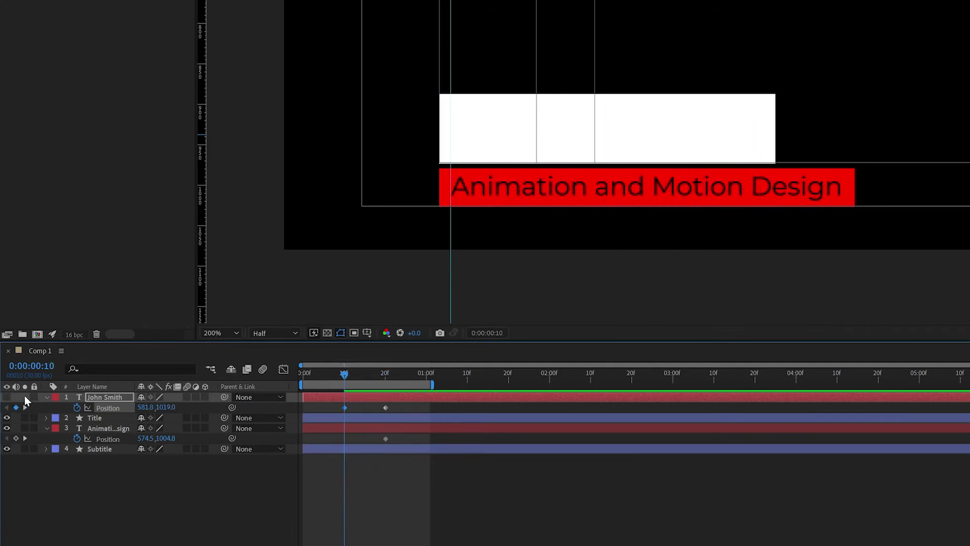
{"action": "left_click", "coordinate": [360, 429]}
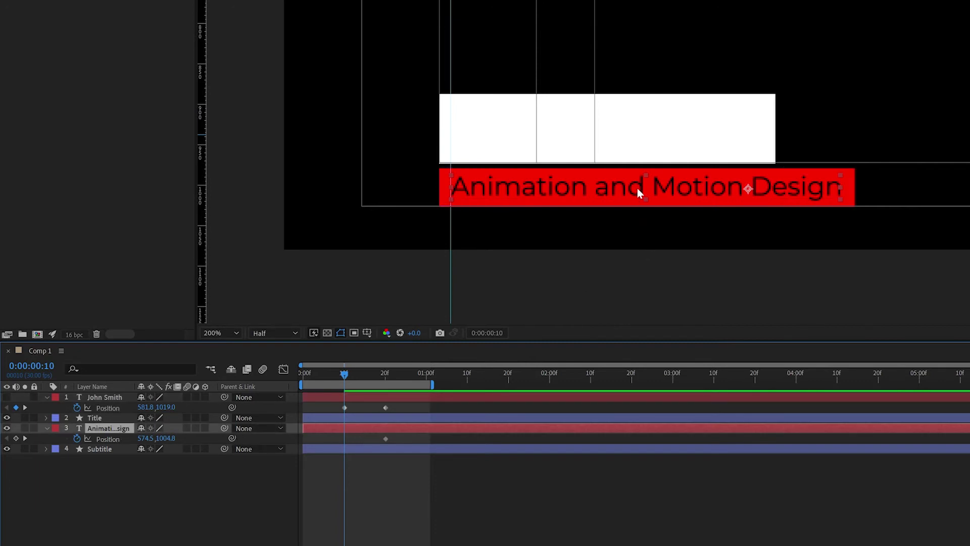
{"action": "left_click_drag", "start_coordinate": [637, 188], "coordinate": [648, 148]}
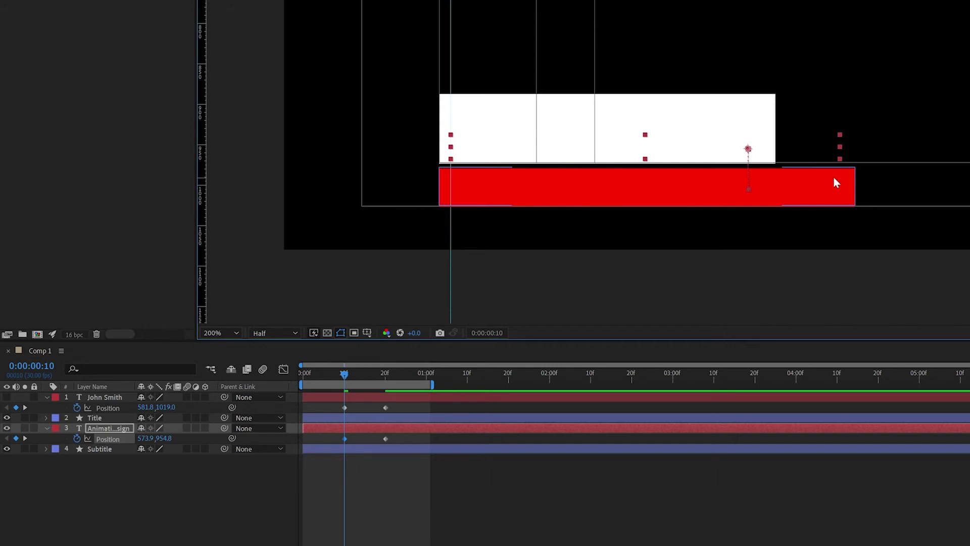
{"action": "left_click", "coordinate": [328, 333]}
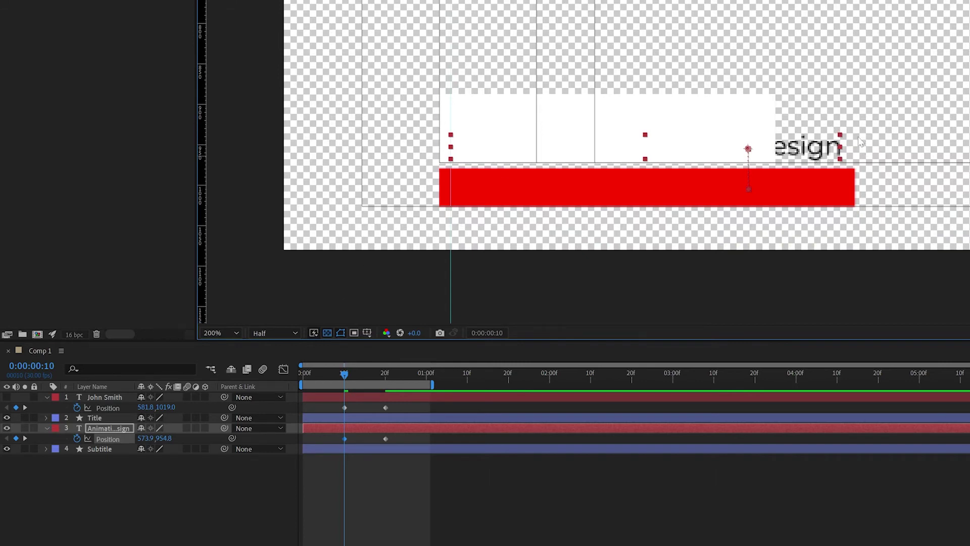
{"action": "left_click", "coordinate": [358, 470]}
{"action": "left_click_drag", "start_coordinate": [343, 377], "coordinate": [389, 378]}
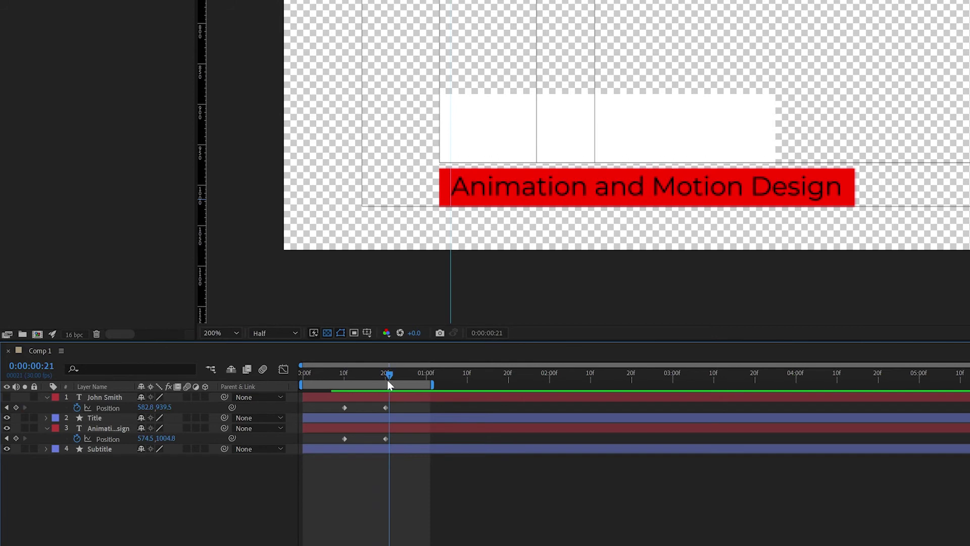
Step: Apply Easy Ease to both text layers' Position keyframes, make the name layer visible again and preview the animation
{"action": "left_click_drag", "start_coordinate": [405, 474], "coordinate": [338, 405]}
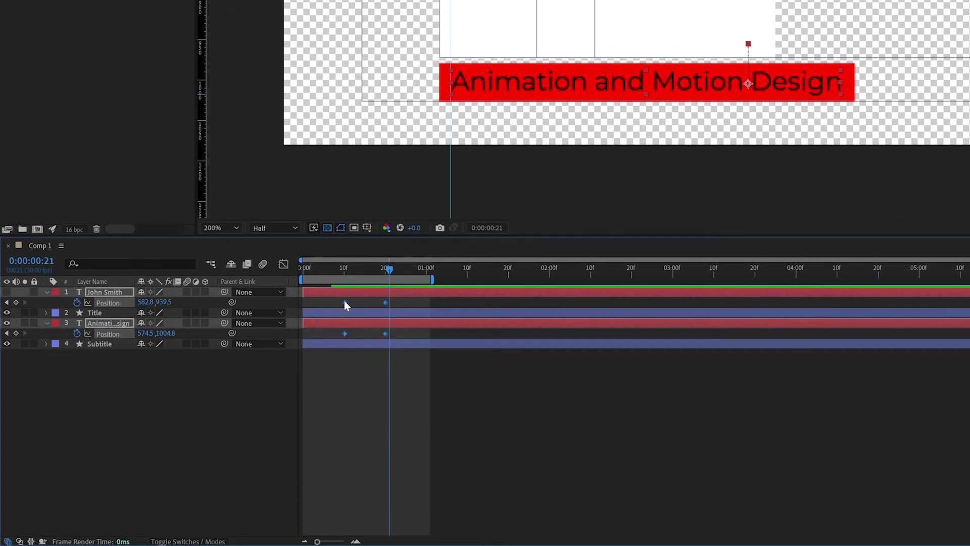
{"action": "right_click", "coordinate": [345, 314]}
{"action": "mouse_move", "coordinate": [404, 441]}
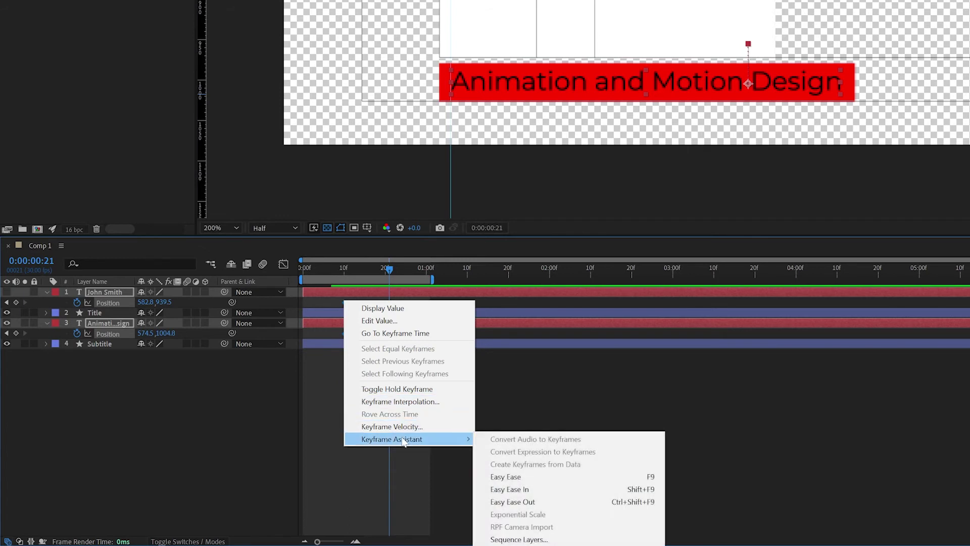
{"action": "left_click", "coordinate": [531, 477]}
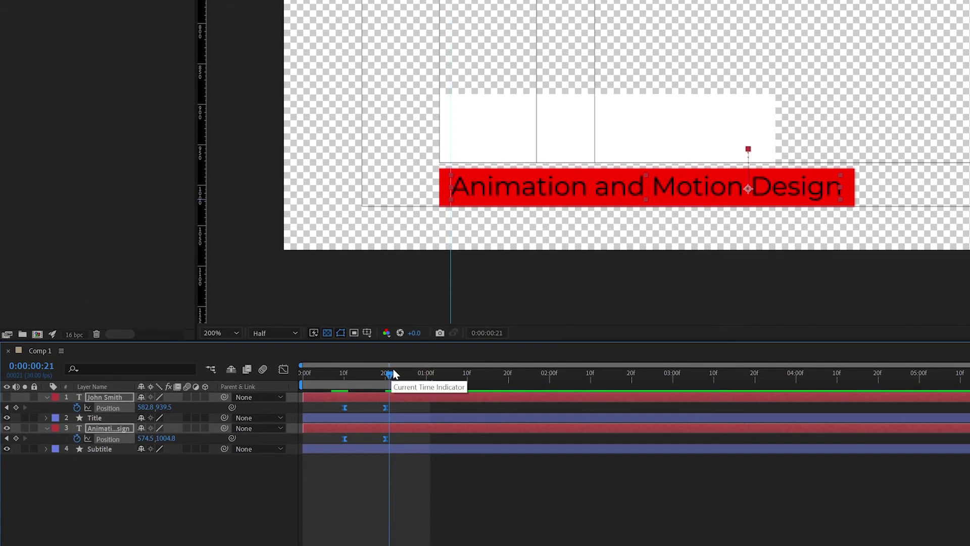
{"action": "left_click", "coordinate": [8, 397]}
{"action": "key", "text": "space"}
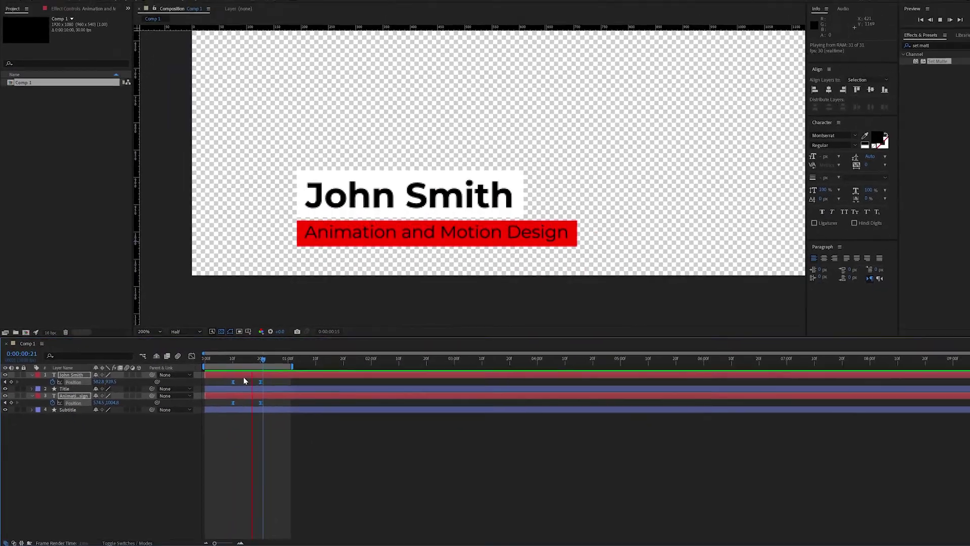
{"action": "key", "text": "space"}
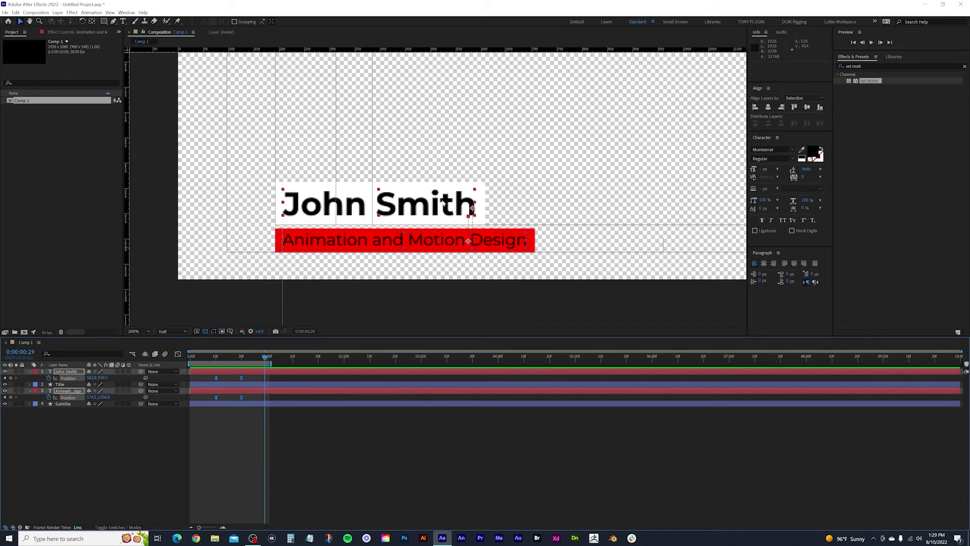
Step: Clear the previous effect search and look up "set matt" among the effects and presets
{"action": "left_click_drag", "start_coordinate": [261, 359], "coordinate": [223, 356]}
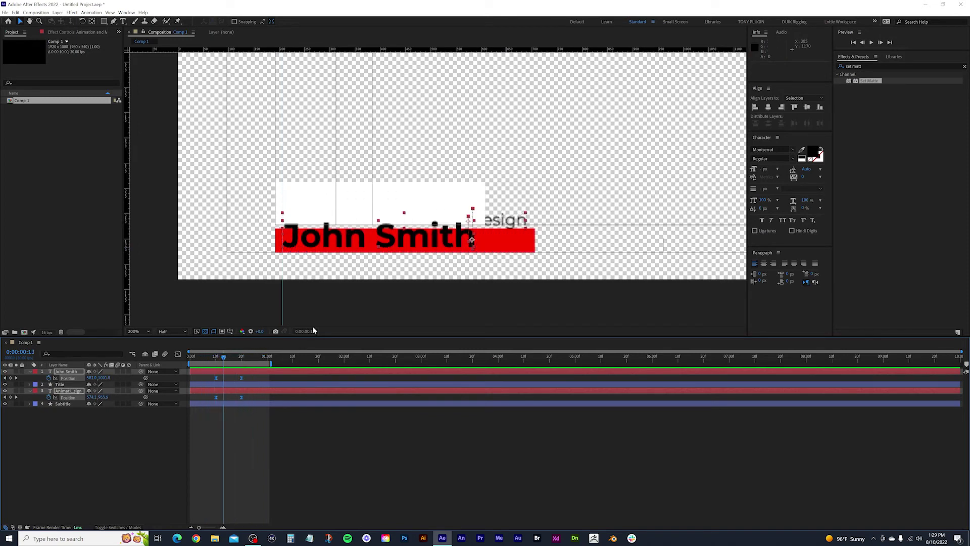
{"action": "left_click", "coordinate": [488, 302]}
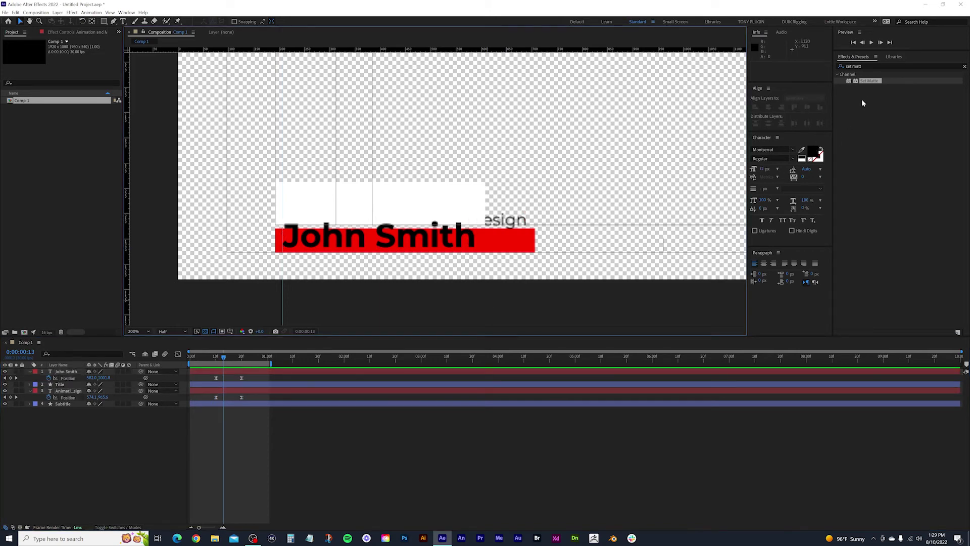
{"action": "left_click", "coordinate": [964, 67]}
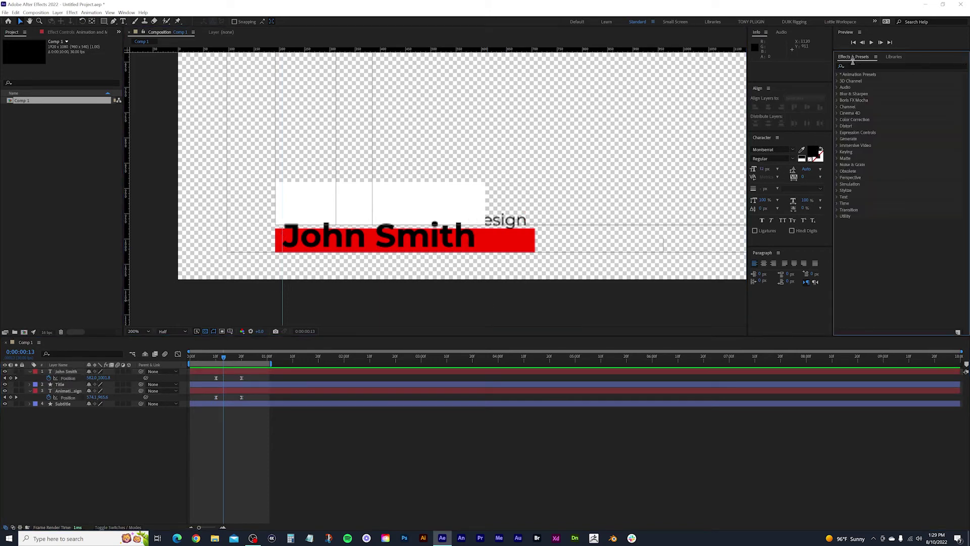
{"action": "left_click", "coordinate": [126, 12]}
{"action": "mouse_move", "coordinate": [126, 12]}
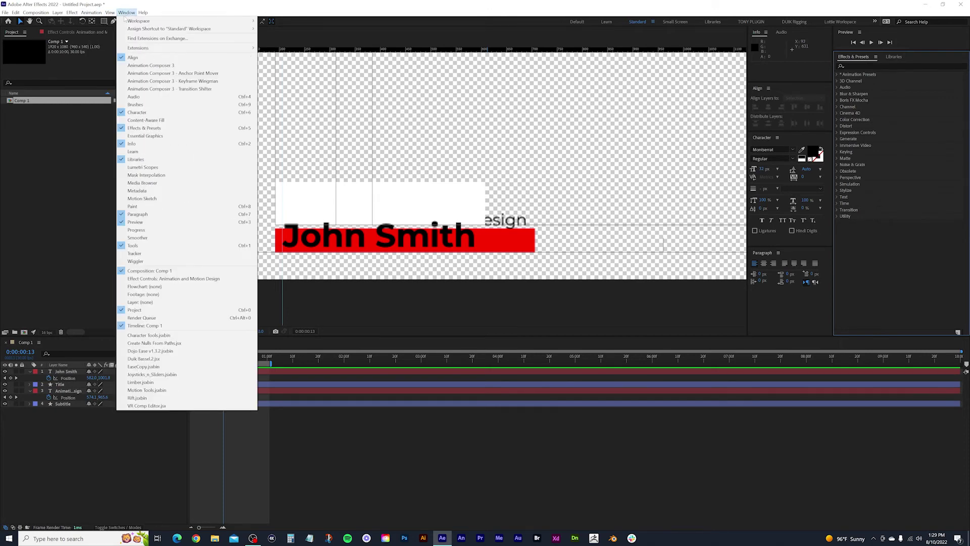
{"action": "left_click", "coordinate": [874, 57]}
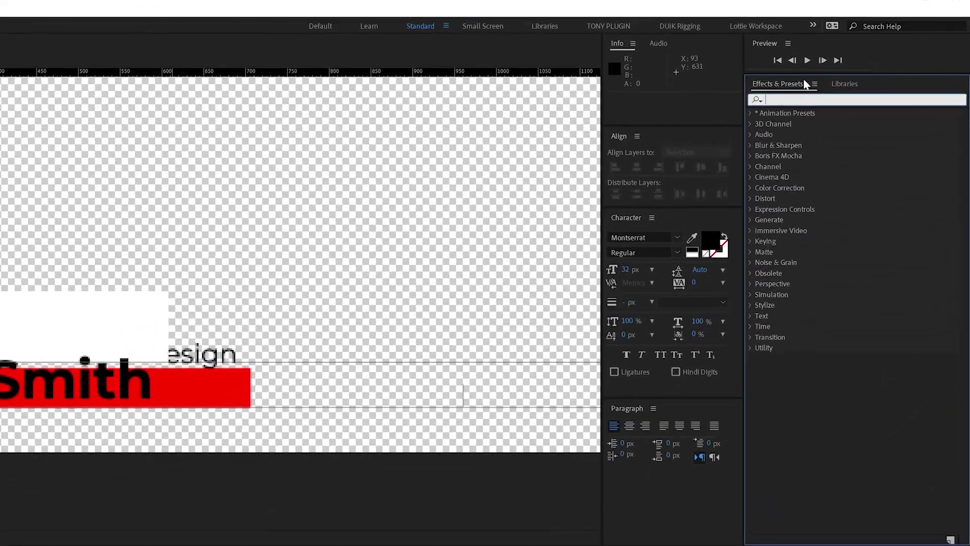
{"action": "type", "text": "set mat"}
{"action": "type", "text": "t"}
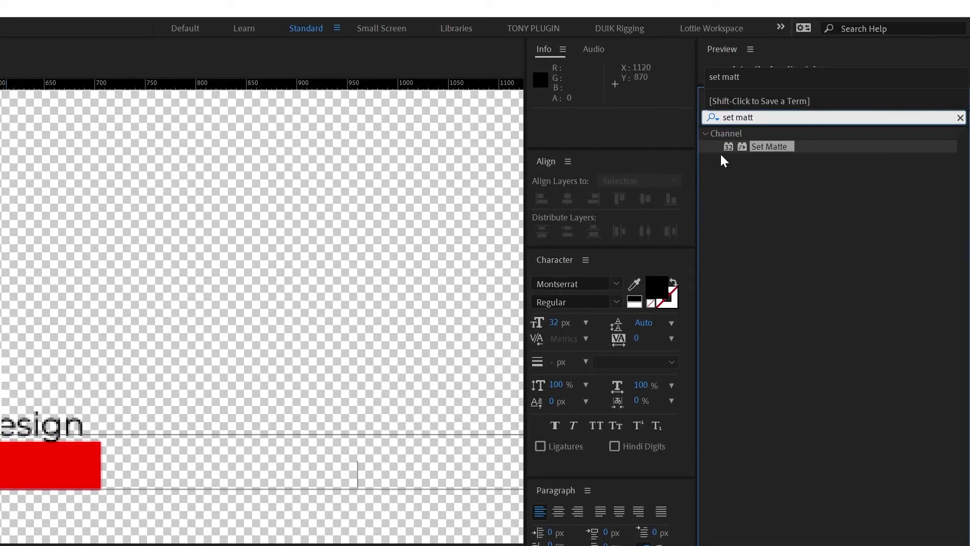
Step: Go to 0:00:00:15 and hide the subtitle text layer and the Subtitle shape layer
{"action": "left_click", "coordinate": [225, 357]}
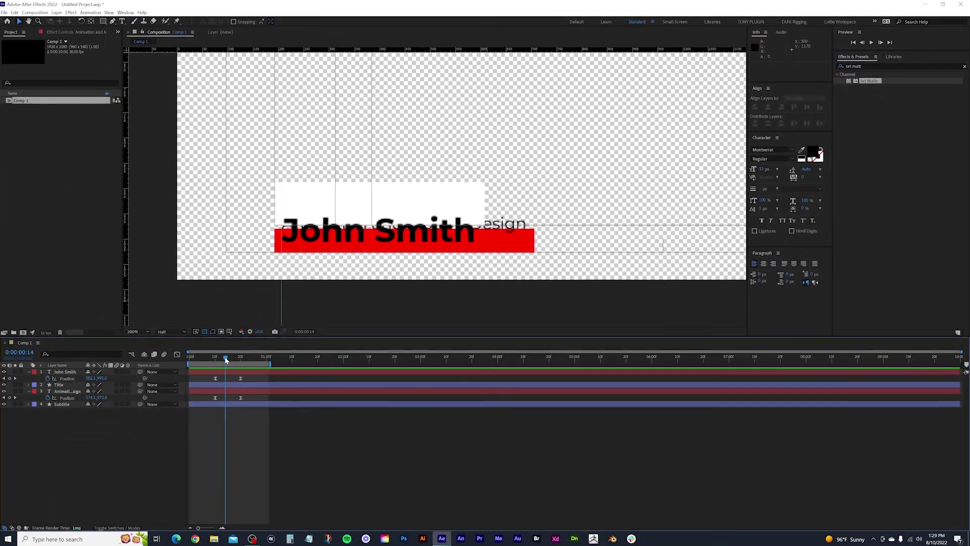
{"action": "left_click_drag", "start_coordinate": [226, 359], "coordinate": [228, 358]}
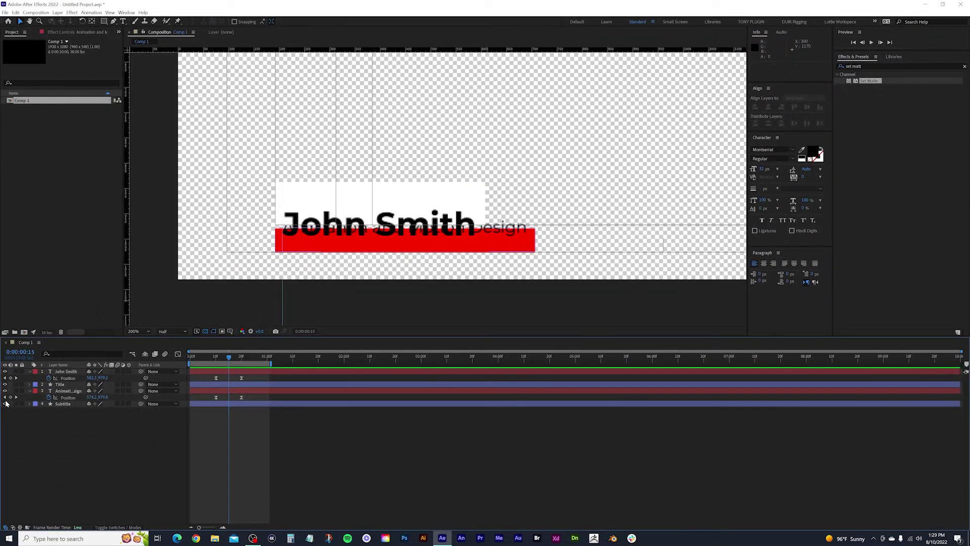
{"action": "left_click", "coordinate": [5, 390]}
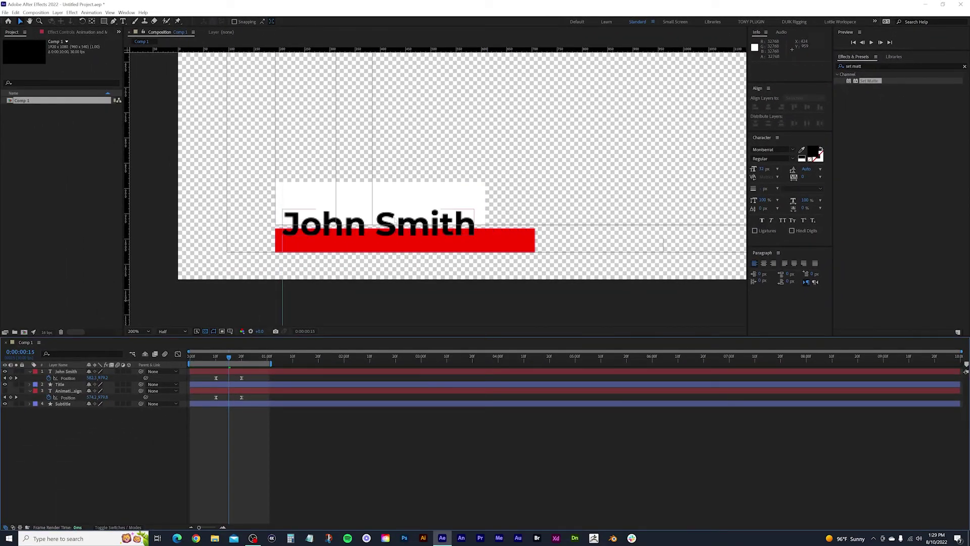
{"action": "left_click", "coordinate": [5, 404]}
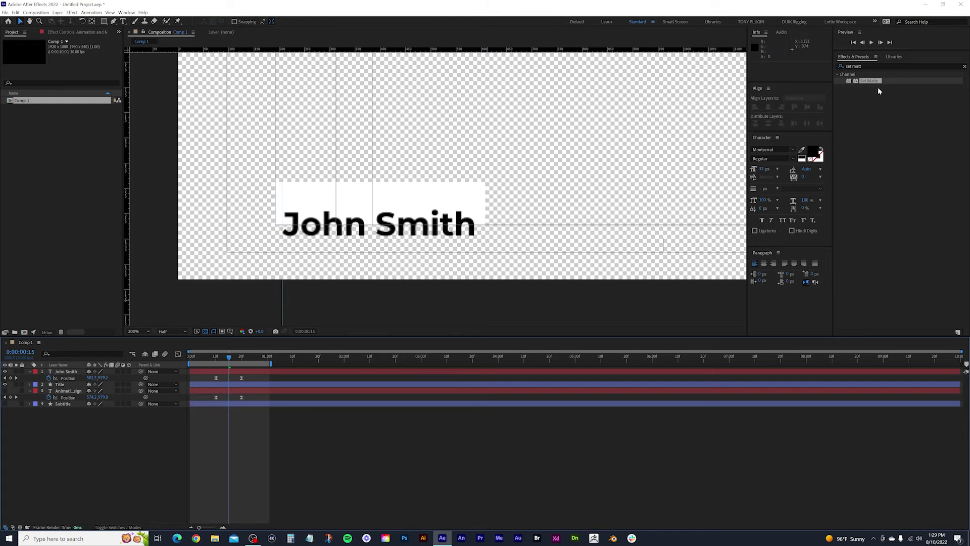
Step: Apply Set Matte to the name text layer, take the matte from the Title layer and scrub to check the masking
{"action": "left_click_drag", "start_coordinate": [877, 83], "coordinate": [484, 374]}
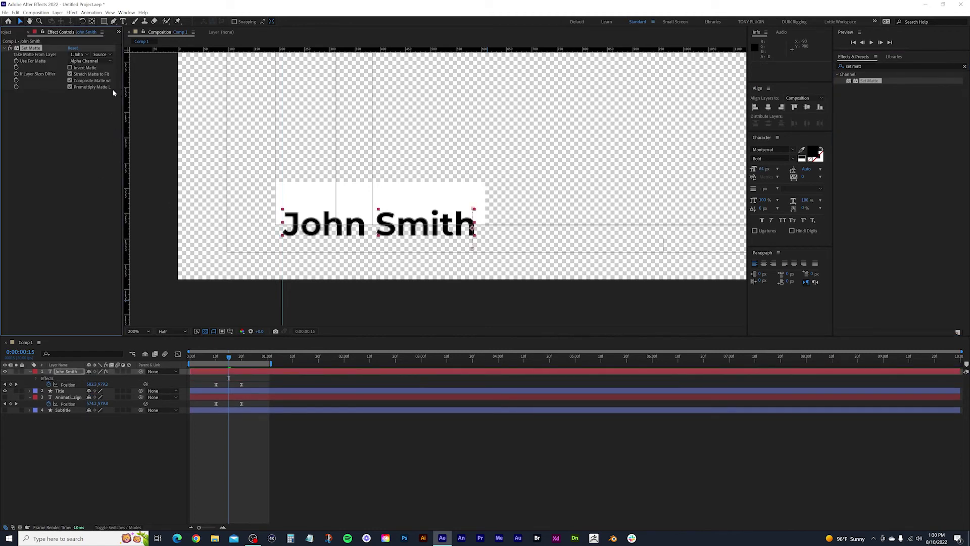
{"action": "left_click", "coordinate": [70, 75]}
{"action": "left_click", "coordinate": [88, 54]}
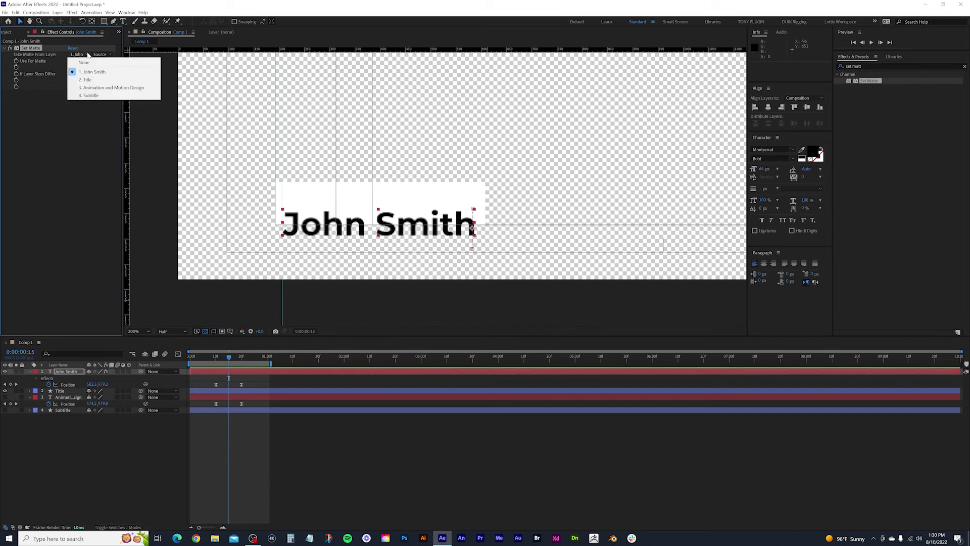
{"action": "left_click", "coordinate": [97, 80]}
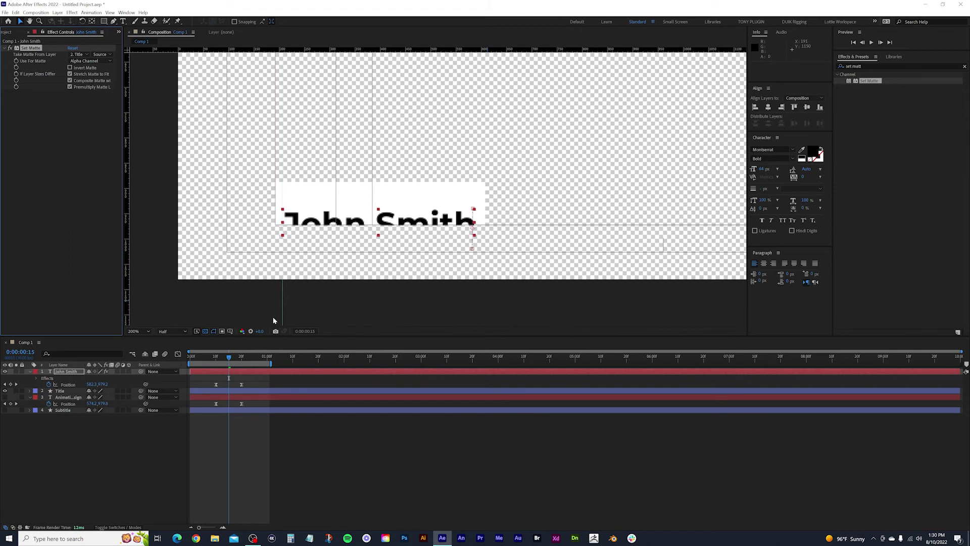
{"action": "mouse_move", "coordinate": [228, 357]}
{"action": "left_mouse_down"}
{"action": "mouse_move", "coordinate": [207, 356]}
{"action": "mouse_move", "coordinate": [246, 358]}
{"action": "mouse_move", "coordinate": [208, 357]}
{"action": "mouse_move", "coordinate": [238, 352]}
{"action": "left_mouse_up"}
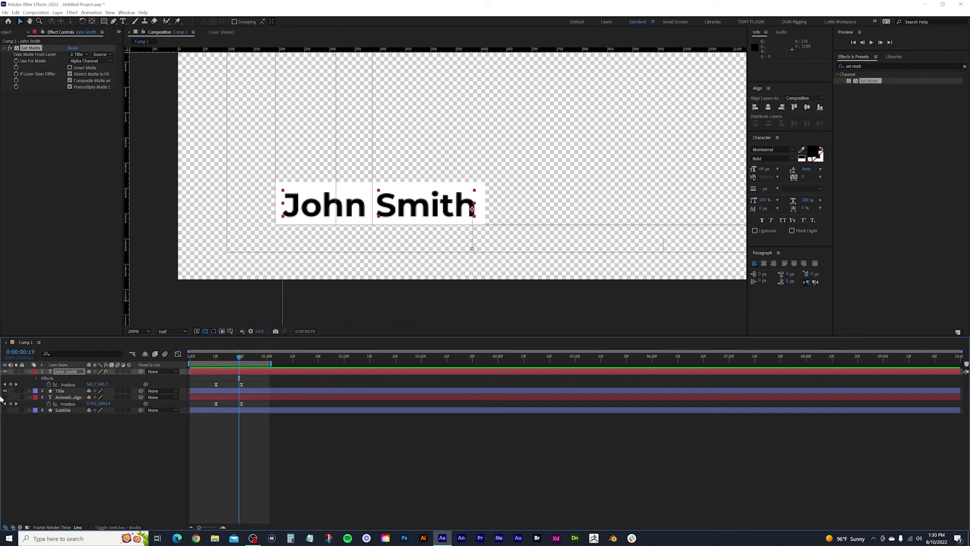
Step: Collapse the name layer, hide it with the Title shape, and show the subtitle text and Subtitle shape layers
{"action": "left_click", "coordinate": [29, 372]}
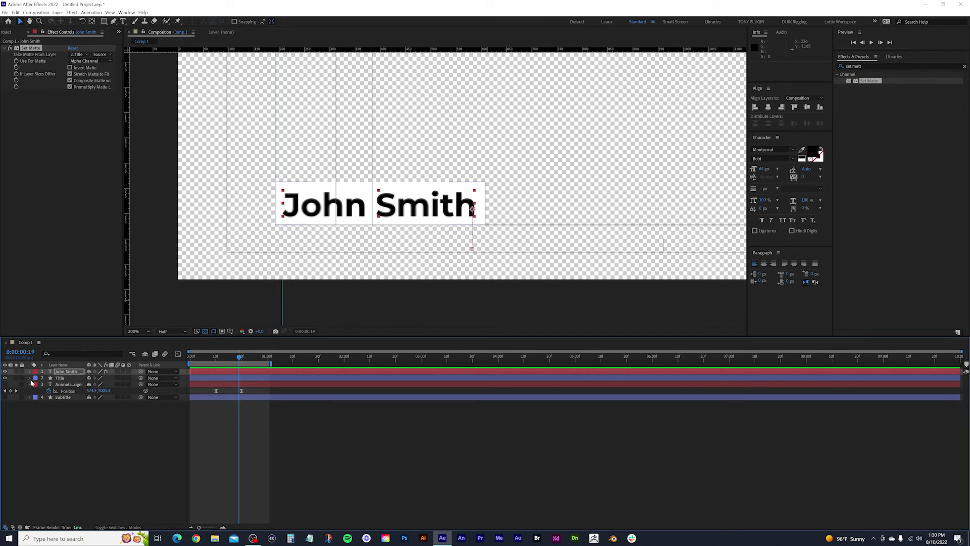
{"action": "left_click", "coordinate": [6, 371]}
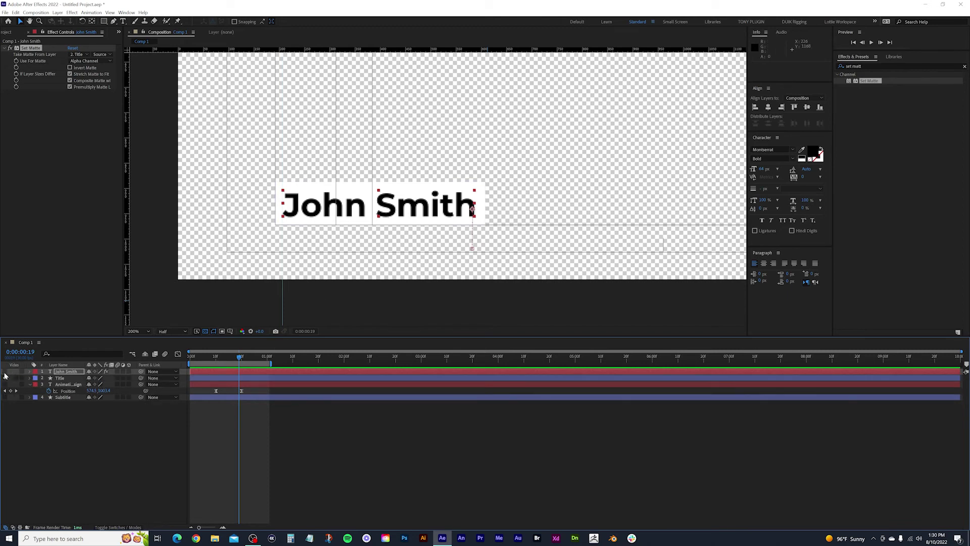
{"action": "left_click", "coordinate": [6, 397]}
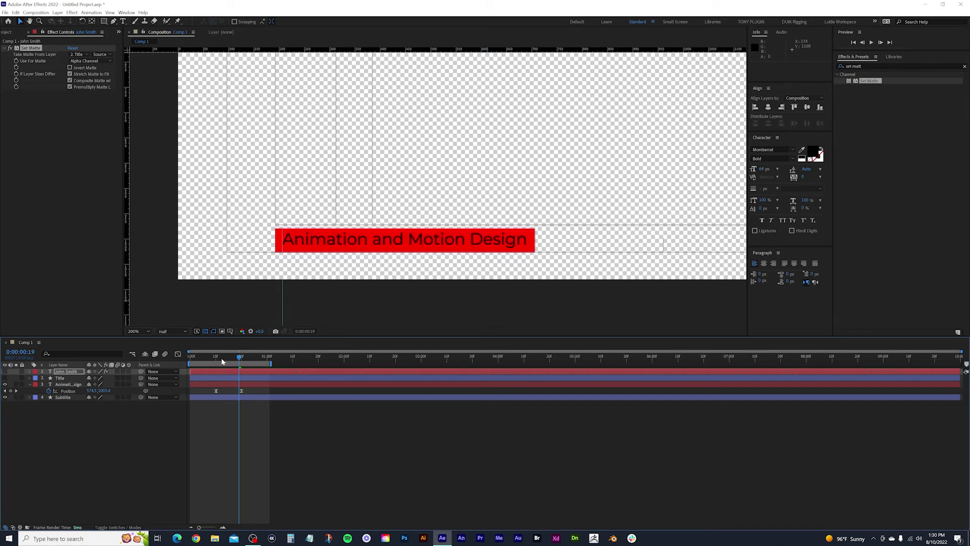
Step: Apply Set Matte to the subtitle text layer at 0:00:00:15, take the matte from the Subtitle layer and scrub to check the masking
{"action": "left_click_drag", "start_coordinate": [239, 358], "coordinate": [229, 357]}
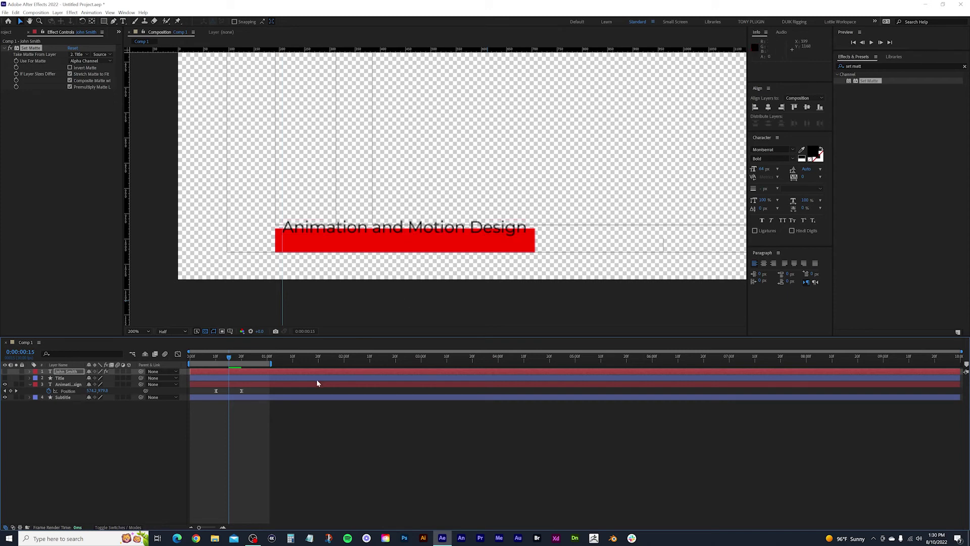
{"action": "left_click", "coordinate": [252, 423]}
{"action": "left_click", "coordinate": [251, 387]}
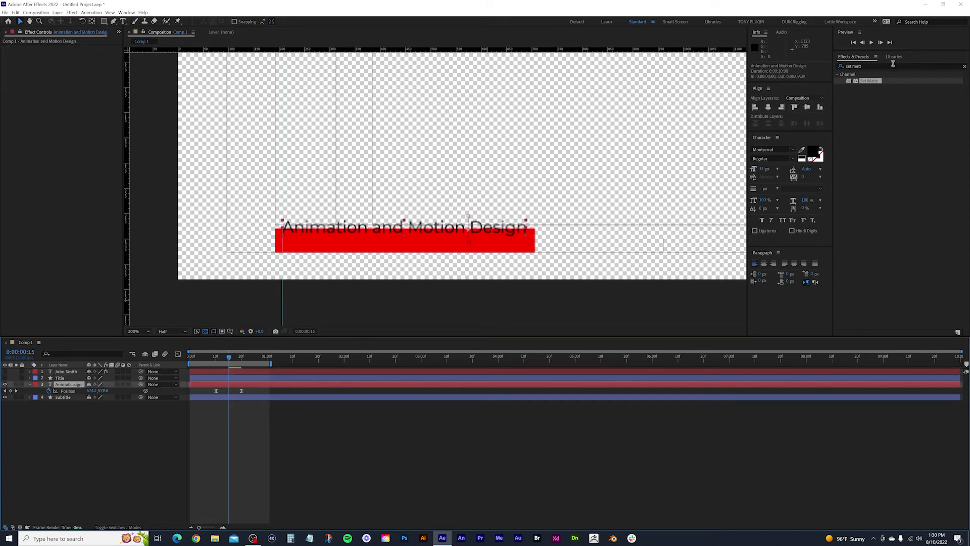
{"action": "double_click", "coordinate": [869, 81]}
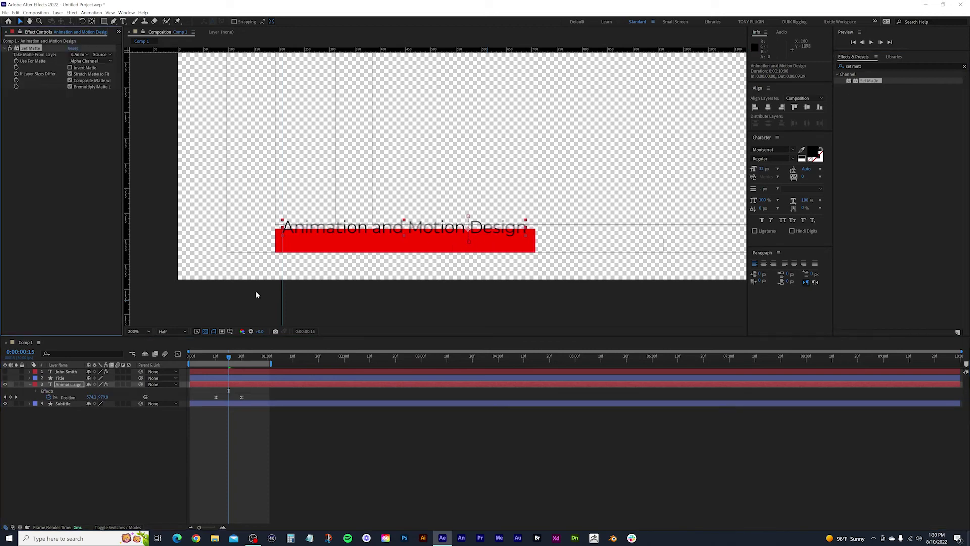
{"action": "left_click", "coordinate": [85, 55]}
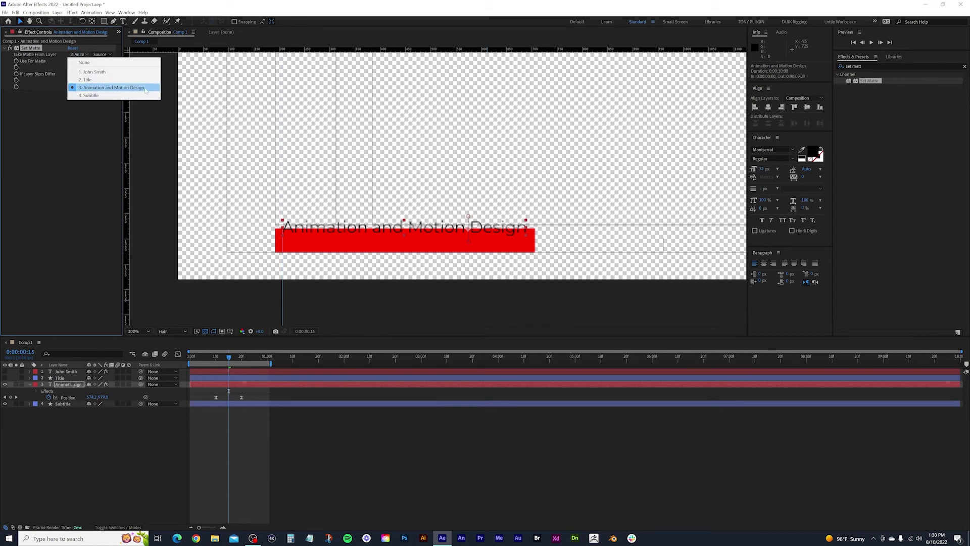
{"action": "left_click", "coordinate": [109, 95]}
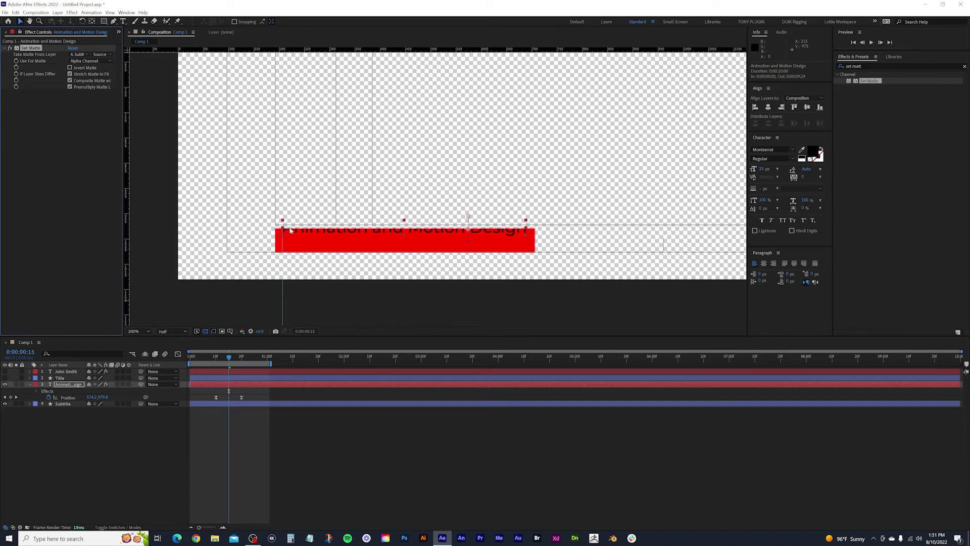
{"action": "left_click", "coordinate": [226, 358]}
{"action": "left_click_drag", "start_coordinate": [226, 358], "coordinate": [200, 357]}
Step: Show the Title shape and name text layers again and preview the full intro animation from the start
{"action": "left_click", "coordinate": [5, 378]}
{"action": "left_click", "coordinate": [5, 371]}
{"action": "left_click_drag", "start_coordinate": [200, 357], "coordinate": [191, 357]}
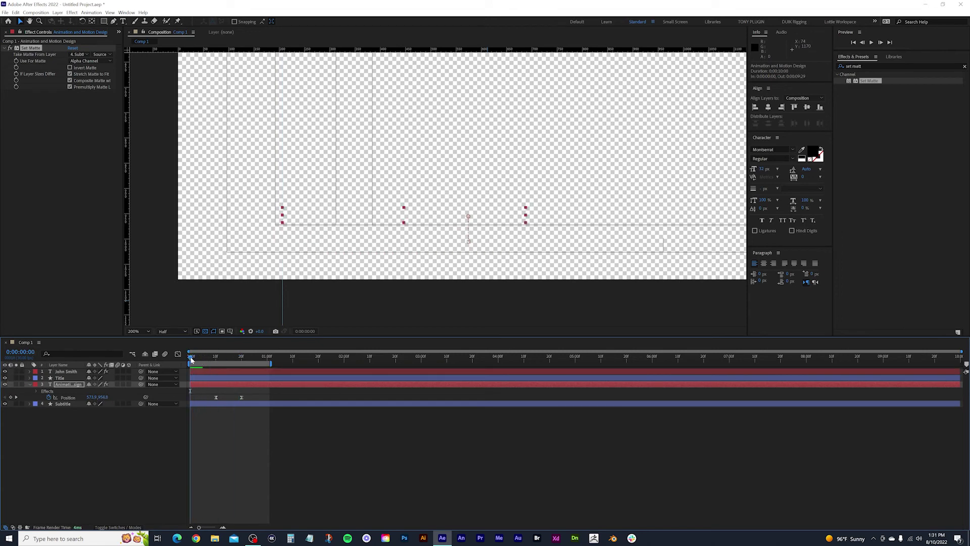
{"action": "key", "text": "space"}
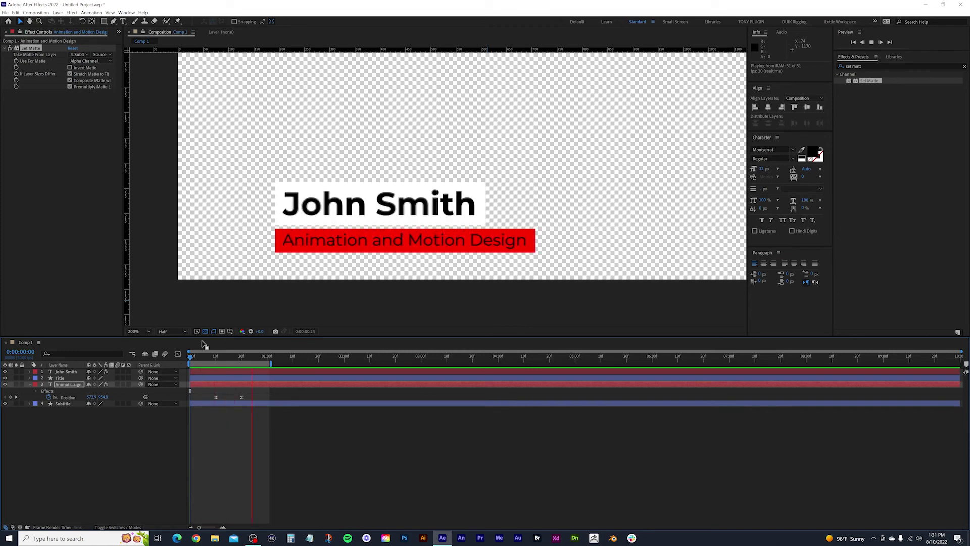
{"action": "key", "text": "space"}
{"action": "key", "text": "space"}
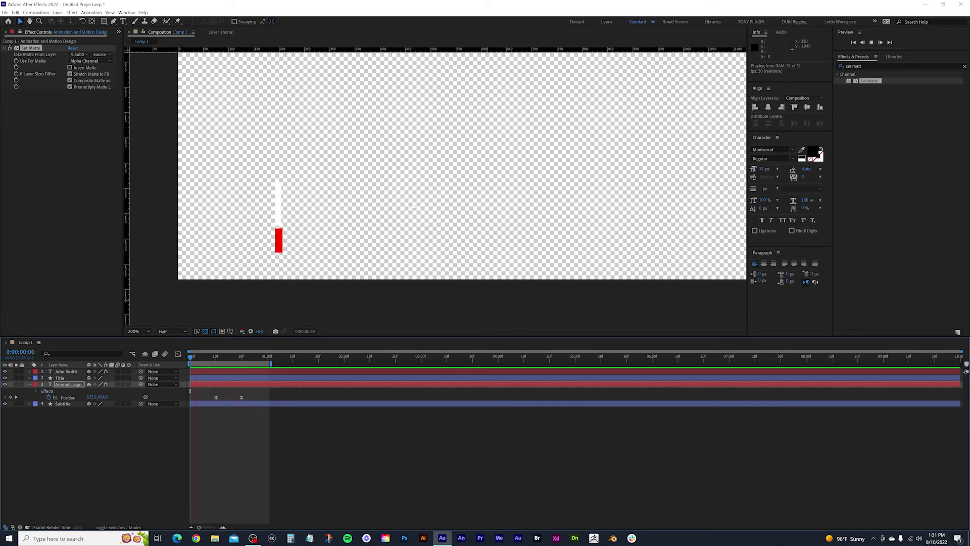
Step: Extend the end of the work area to 0:00:04:00 and move the current time there
{"action": "left_click_drag", "start_coordinate": [270, 362], "coordinate": [495, 359]}
{"action": "left_click", "coordinate": [498, 357]}
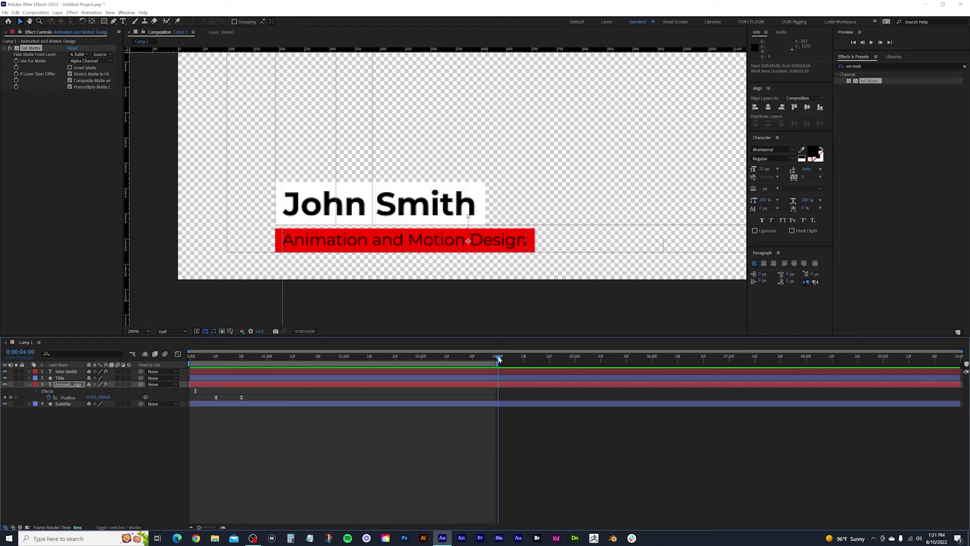
{"action": "left_click_drag", "start_coordinate": [498, 362], "coordinate": [500, 364]}
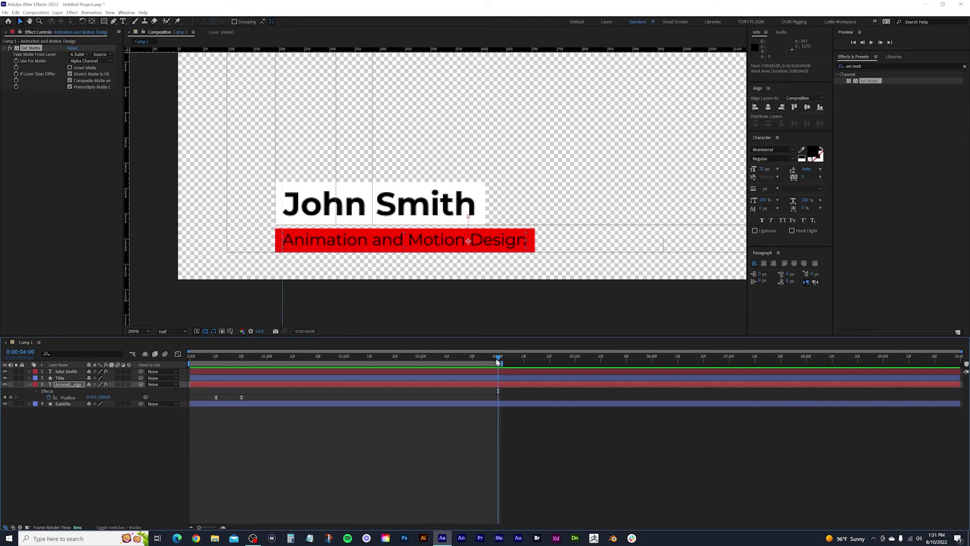
Step: Reveal the keyframed properties of all four layers in the timeline
{"action": "left_click", "coordinate": [246, 372]}
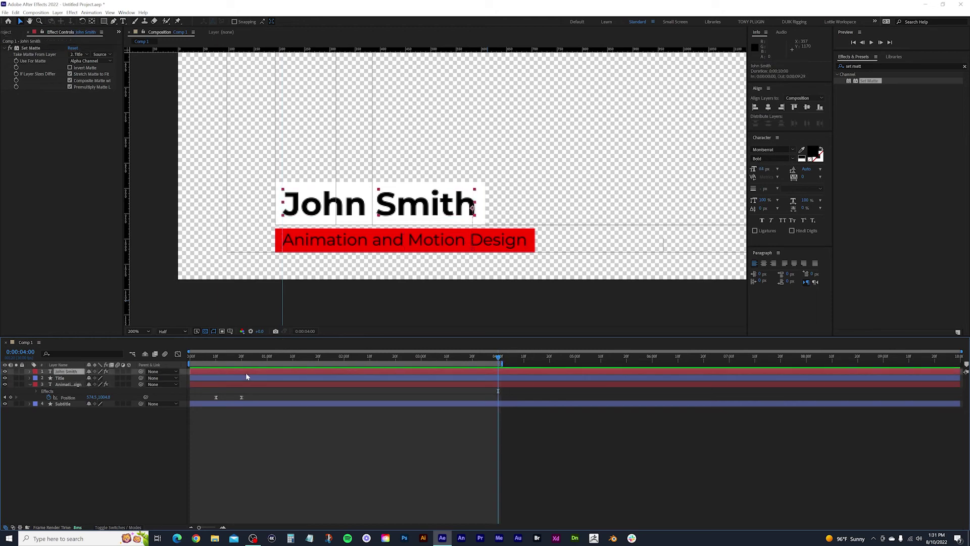
{"action": "left_click", "coordinate": [254, 403], "text": "shift"}
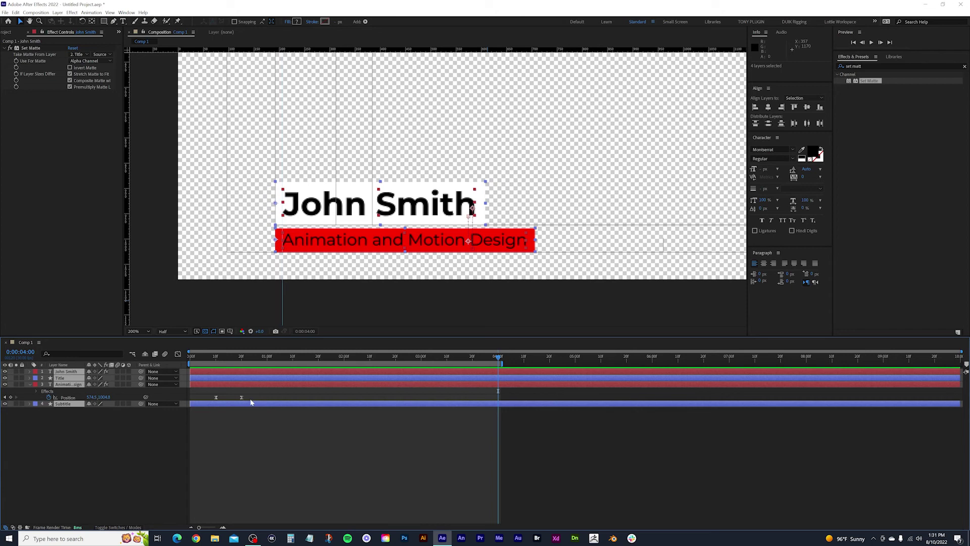
{"action": "key", "text": "u"}
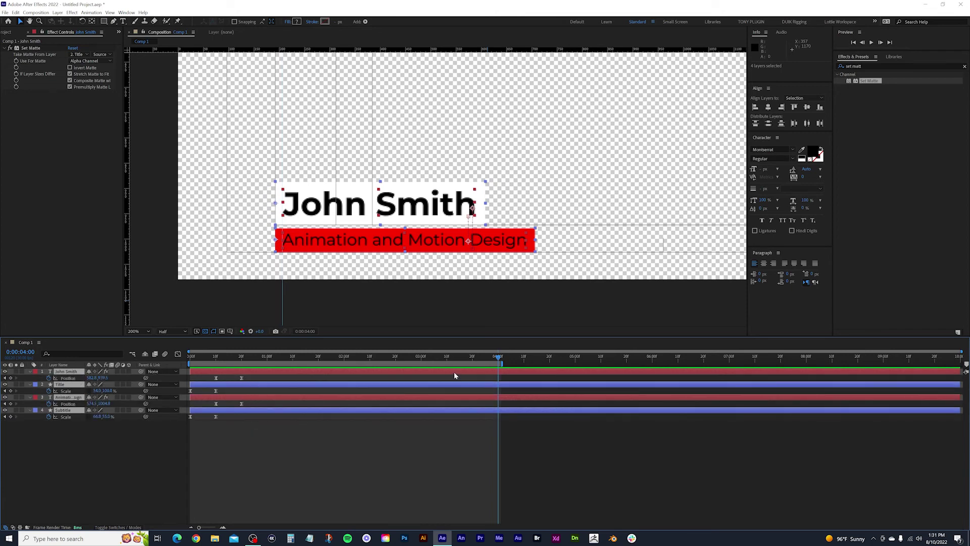
{"action": "left_click", "coordinate": [423, 435]}
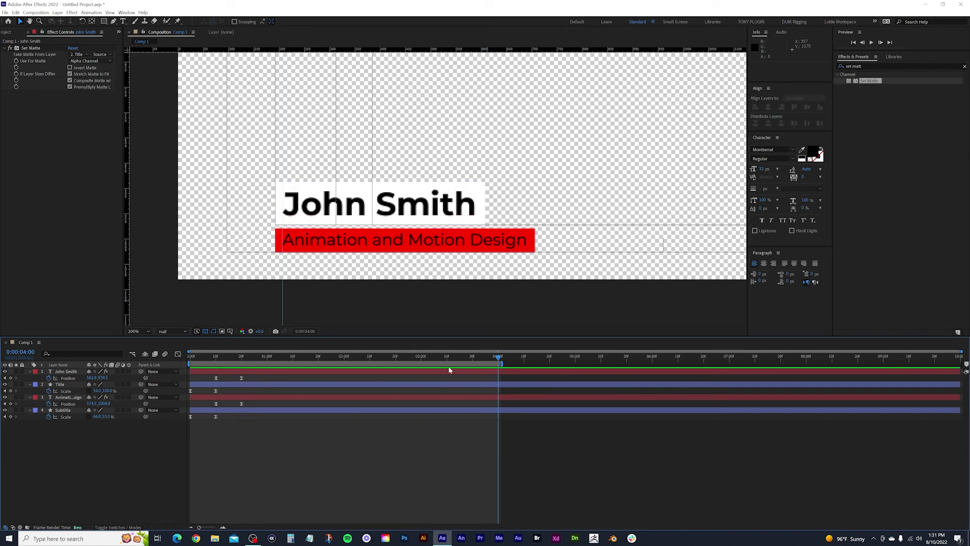
Step: Copy the name text's Position keyframe at 0:00:00:20 to 0:00:03:10 and the one at 0:00:00:10 to 0:00:03:20
{"action": "left_click", "coordinate": [249, 371]}
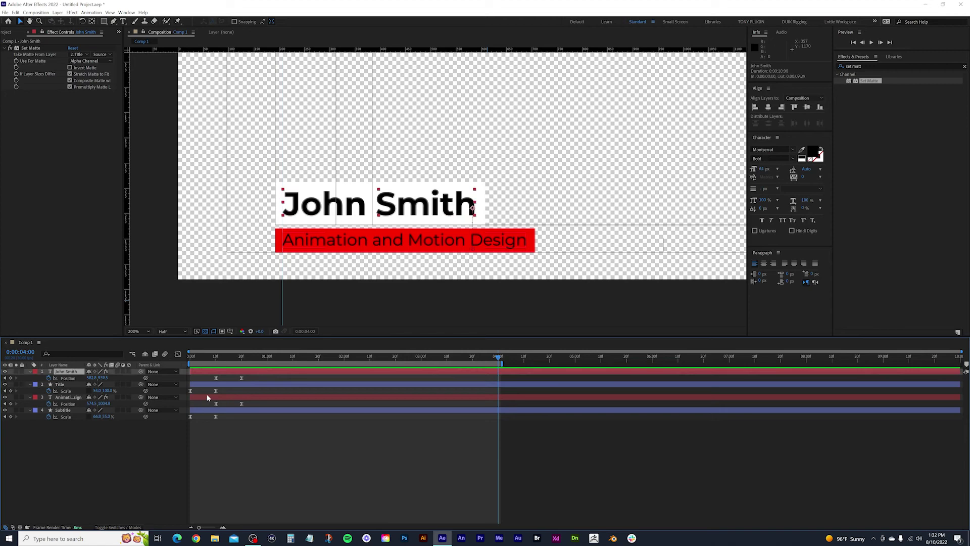
{"action": "left_click", "coordinate": [241, 378]}
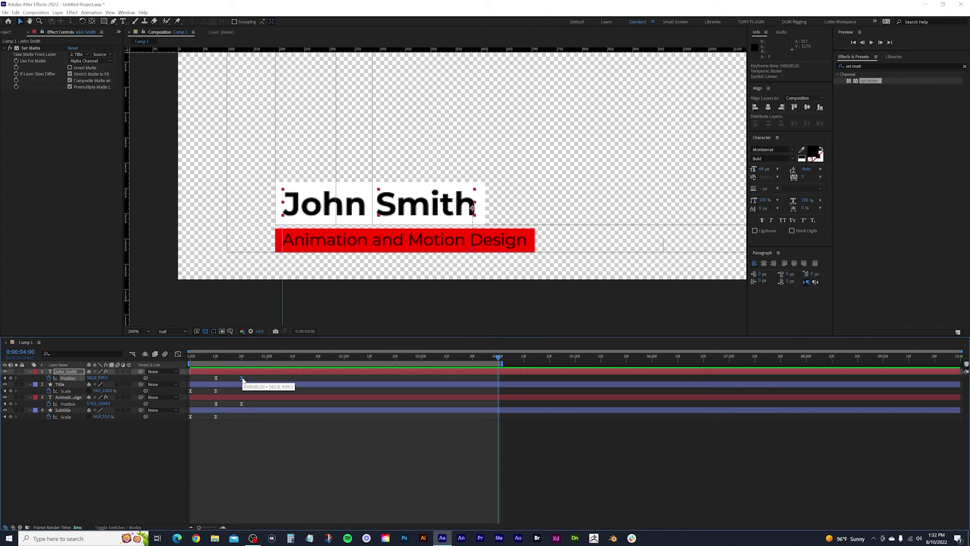
{"action": "key", "text": "ctrl+c"}
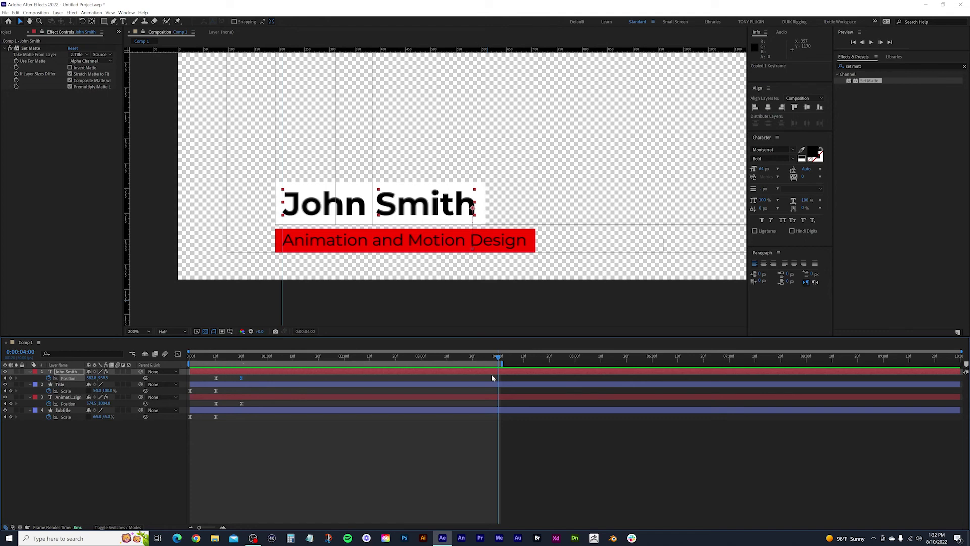
{"action": "left_click_drag", "start_coordinate": [498, 356], "coordinate": [447, 356]}
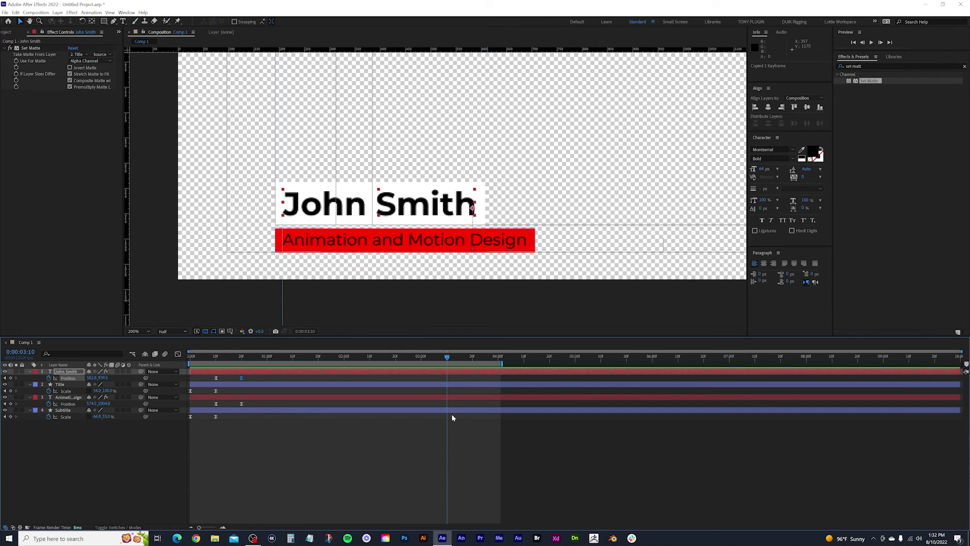
{"action": "key", "text": "ctrl+v"}
{"action": "left_click", "coordinate": [216, 377]}
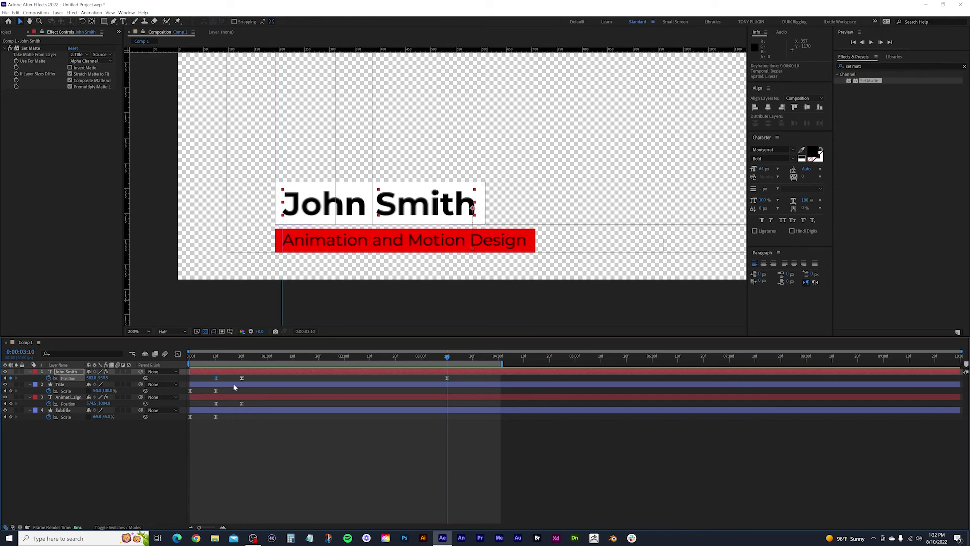
{"action": "key", "text": "ctrl+c"}
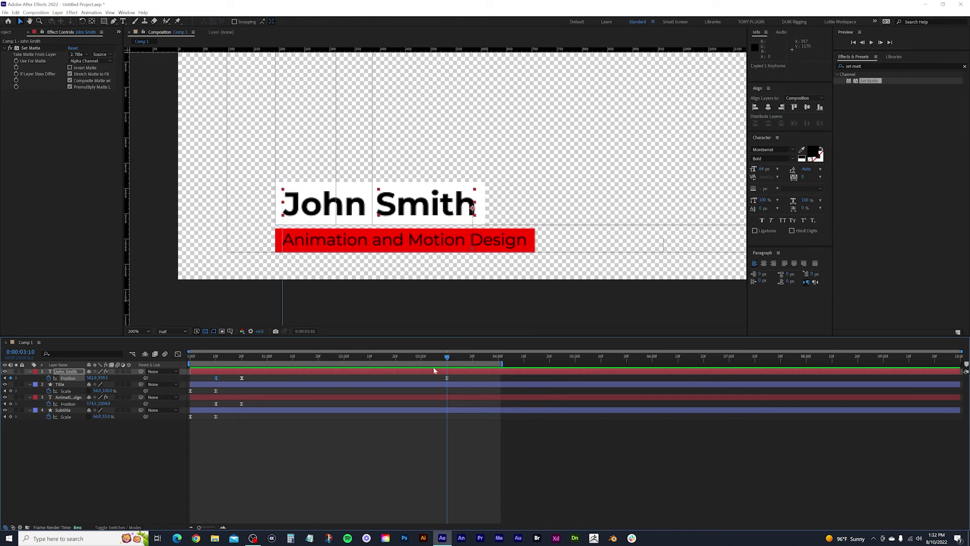
{"action": "left_click_drag", "start_coordinate": [446, 356], "coordinate": [471, 358]}
{"action": "key", "text": "ctrl+v"}
{"action": "mouse_move", "coordinate": [443, 357]}
{"action": "left_mouse_down"}
{"action": "mouse_move", "coordinate": [475, 356]}
{"action": "mouse_move", "coordinate": [449, 357]}
{"action": "left_mouse_up"}
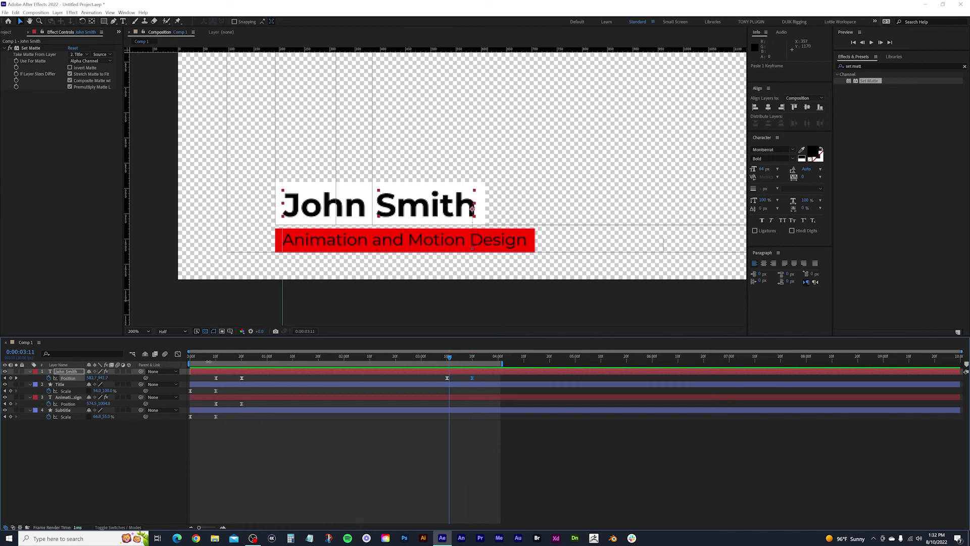
Step: Copy the Title shape's Scale keyframe at 0:00:00:10 to 0:00:03:20 and the one at 0:00:00:00 to 0:00:04:00
{"action": "left_click", "coordinate": [231, 385]}
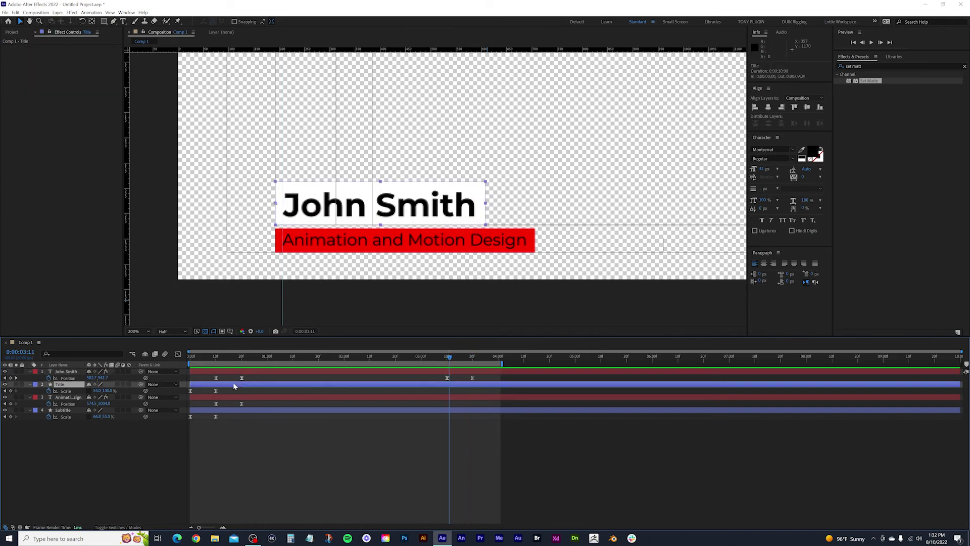
{"action": "left_click_drag", "start_coordinate": [451, 359], "coordinate": [453, 359]}
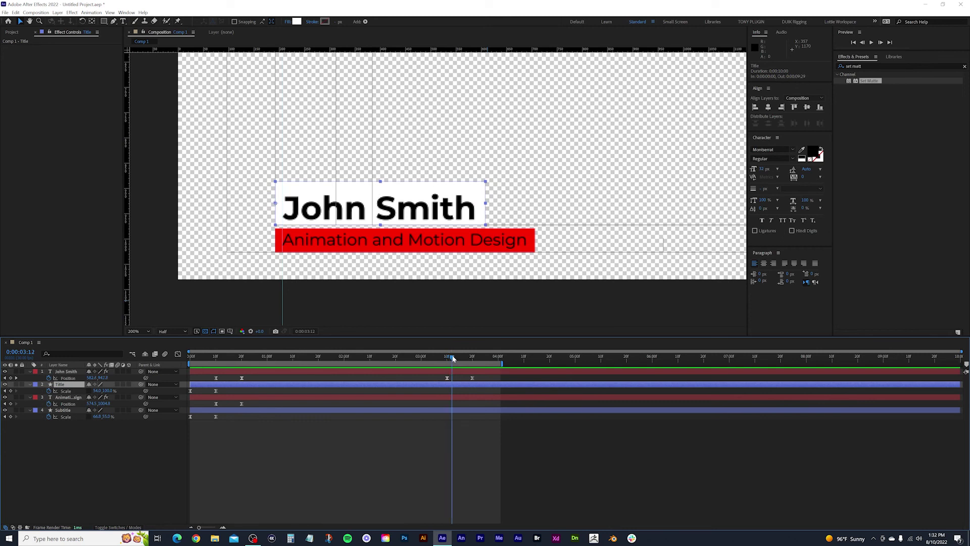
{"action": "left_click", "coordinate": [215, 391]}
{"action": "key", "text": "ctrl+c"}
{"action": "left_click", "coordinate": [466, 356]}
{"action": "left_click_drag", "start_coordinate": [465, 356], "coordinate": [472, 357]}
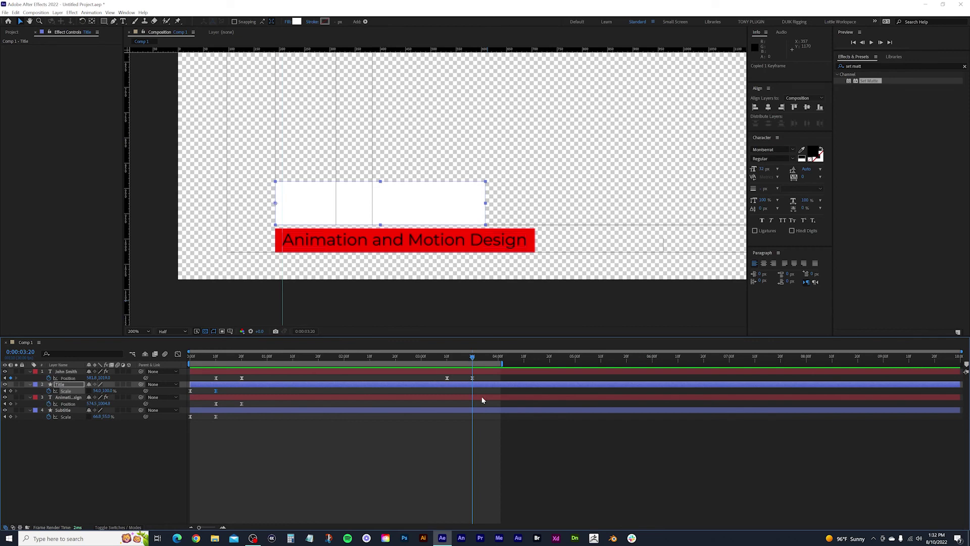
{"action": "left_click", "coordinate": [189, 391]}
{"action": "key", "text": "ctrl+c"}
{"action": "left_click_drag", "start_coordinate": [472, 356], "coordinate": [499, 359]}
{"action": "key", "text": "ctrl+v"}
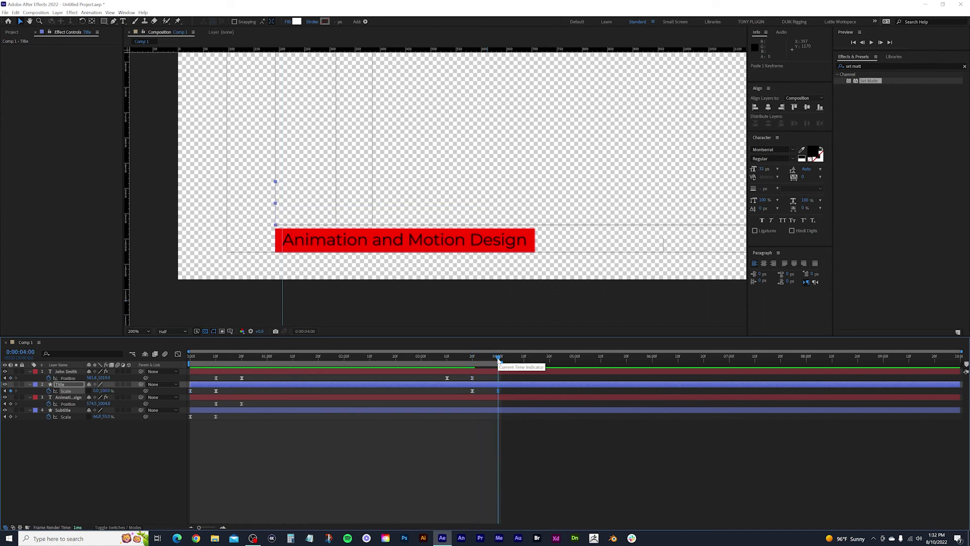
Step: Copy the subtitle text's Position keyframe at 0:00:00:20 to 0:00:03:10 and the one at 0:00:00:10 to 0:00:03:20
{"action": "left_click", "coordinate": [233, 397]}
{"action": "left_click", "coordinate": [241, 403]}
{"action": "key", "text": "ctrl+c"}
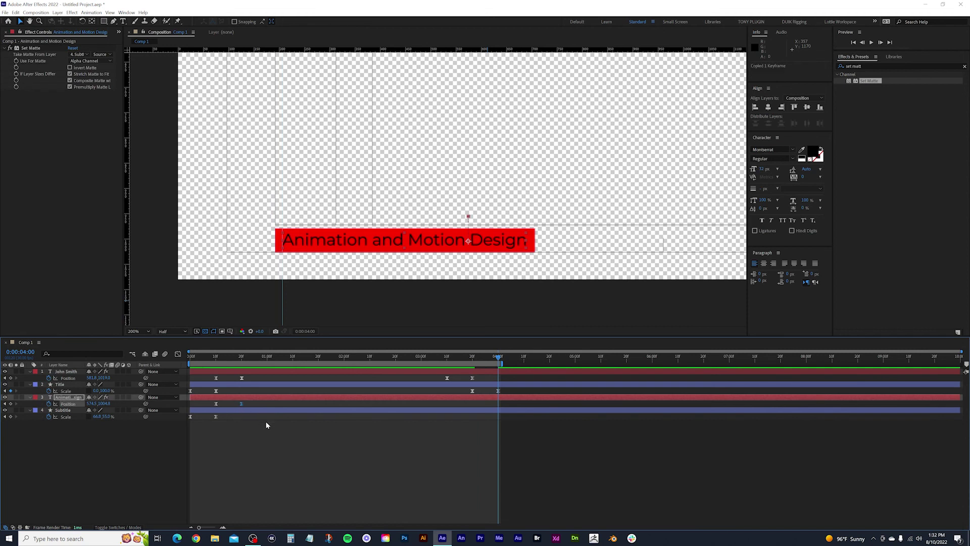
{"action": "left_click", "coordinate": [445, 358]}
{"action": "left_click_drag", "start_coordinate": [445, 359], "coordinate": [447, 359]}
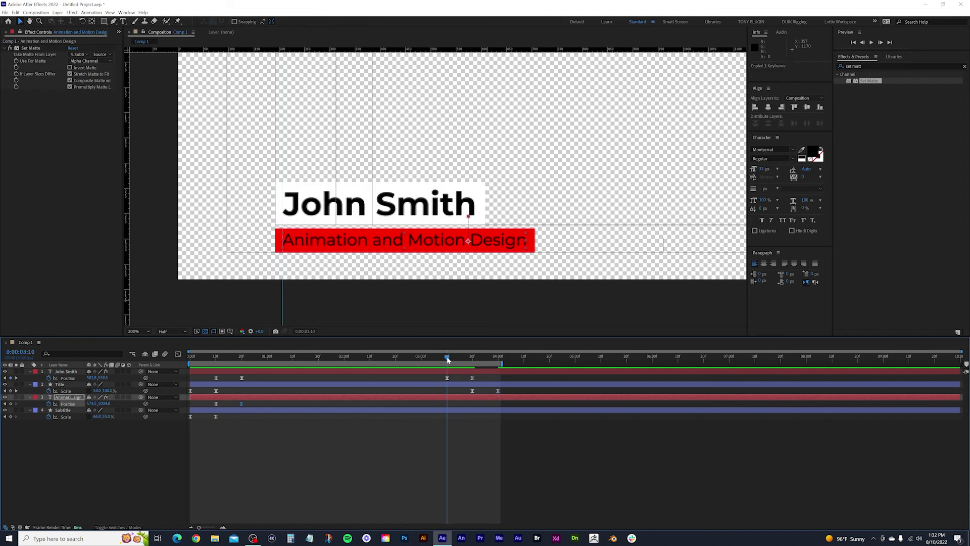
{"action": "key", "text": "ctrl+v"}
{"action": "left_click", "coordinate": [216, 405]}
{"action": "key", "text": "ctrl+c"}
{"action": "left_click_drag", "start_coordinate": [446, 357], "coordinate": [473, 360]}
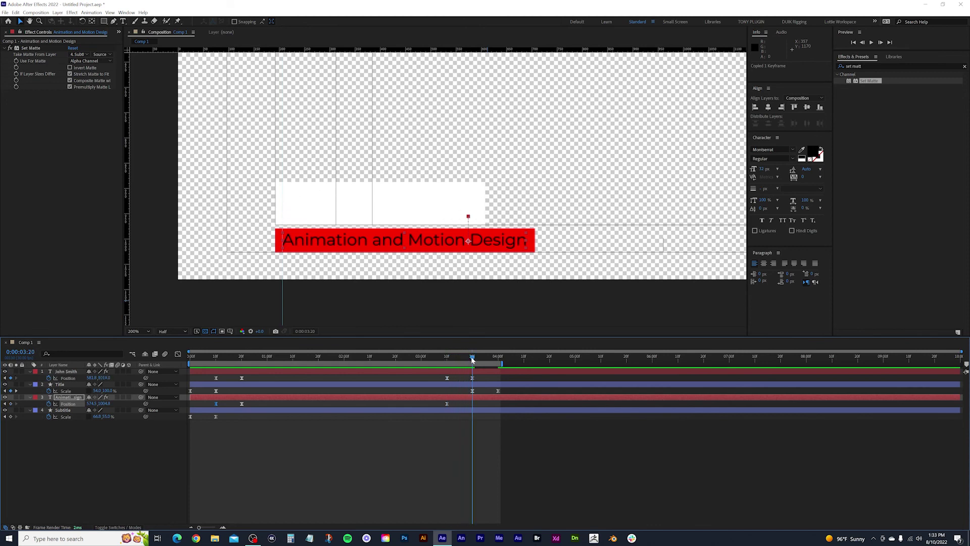
{"action": "key", "text": "ctrl+v"}
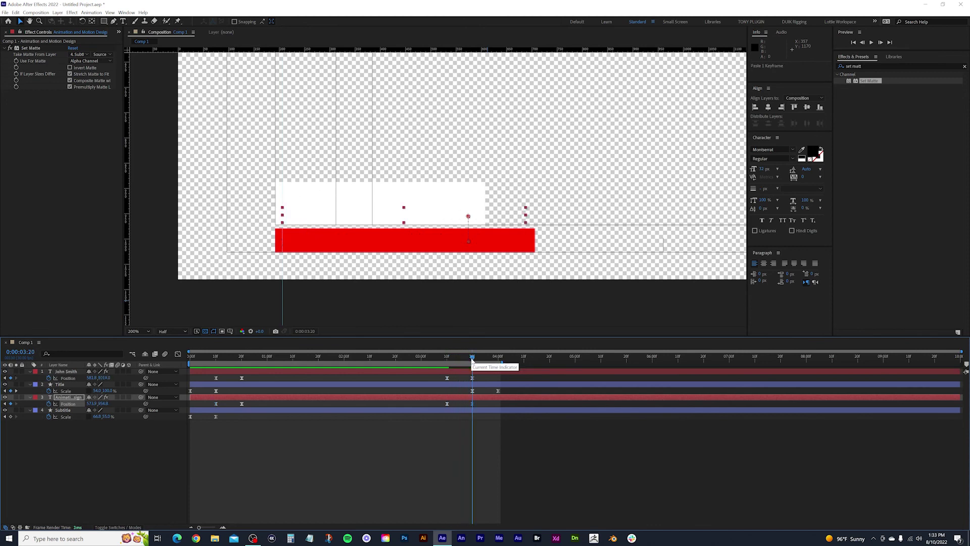
Step: Copy the Subtitle shape's Scale keyframe at 0:00:00:10 to 0:00:03:20 and the one at 0:00:00:00 to 0:00:04:00
{"action": "left_click", "coordinate": [230, 414]}
{"action": "left_click", "coordinate": [215, 416]}
{"action": "key", "text": "ctrl+c"}
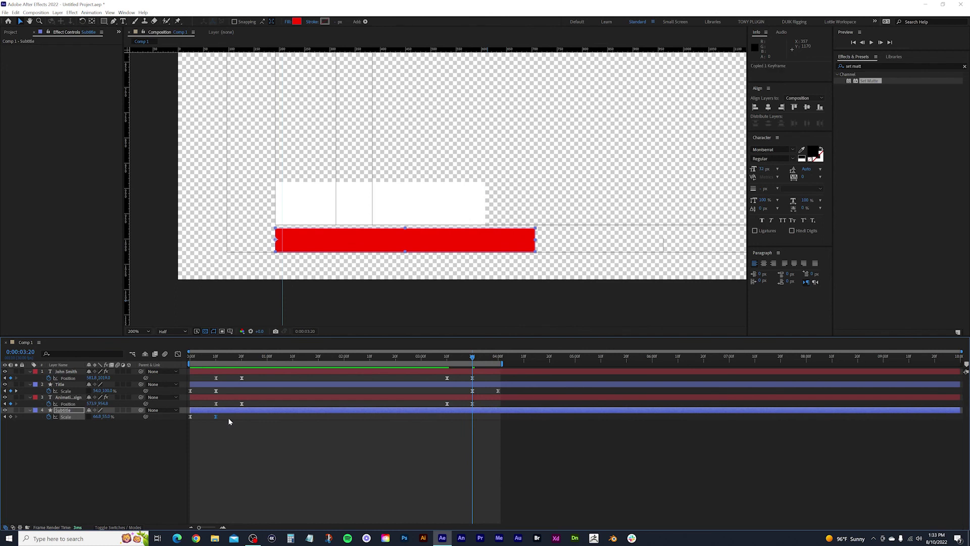
{"action": "key", "text": "ctrl+v"}
{"action": "left_click", "coordinate": [190, 416]}
{"action": "key", "text": "ctrl+c"}
{"action": "left_click_drag", "start_coordinate": [473, 360], "coordinate": [498, 361]}
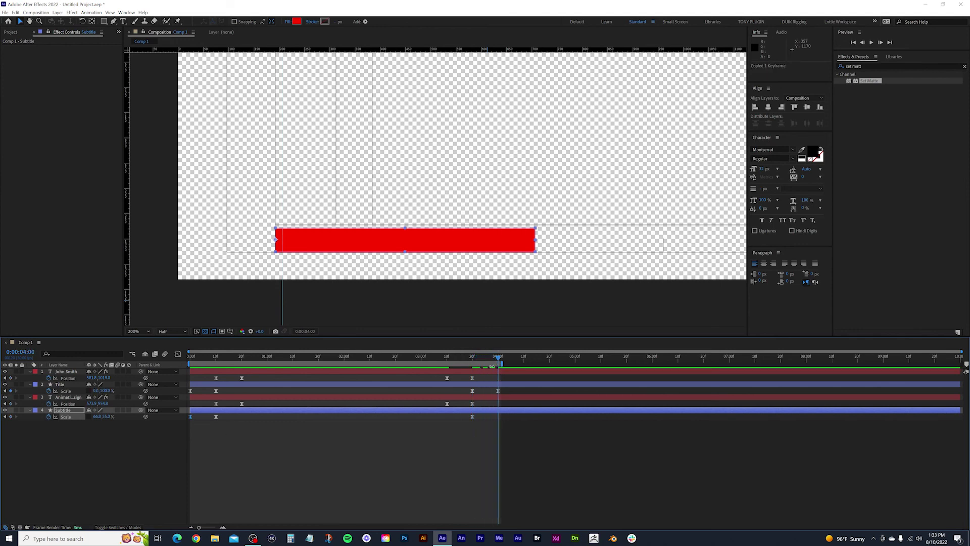
{"action": "key", "text": "ctrl+v"}
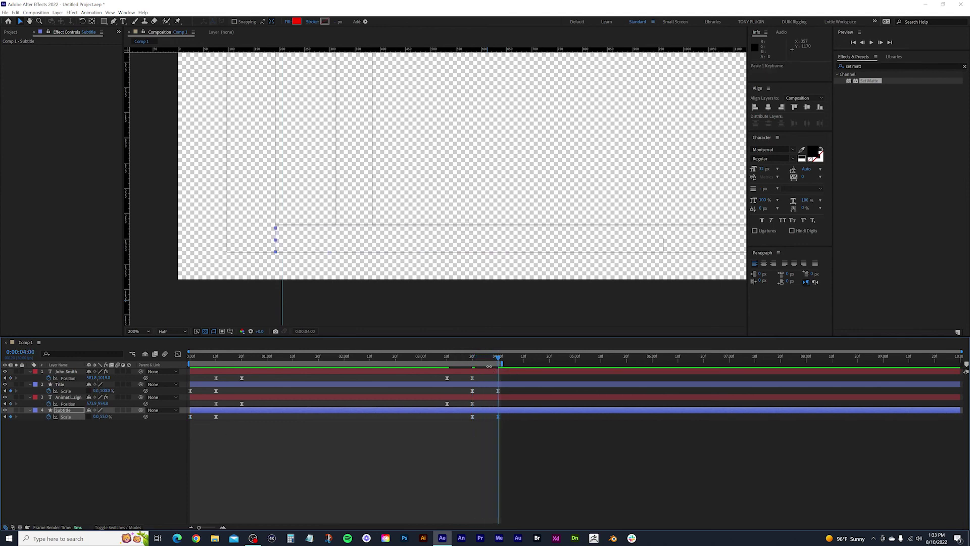
Step: Preview the complete lower third animation from the first frame, including its closing animation
{"action": "left_click_drag", "start_coordinate": [497, 359], "coordinate": [188, 354]}
{"action": "key", "text": "space"}
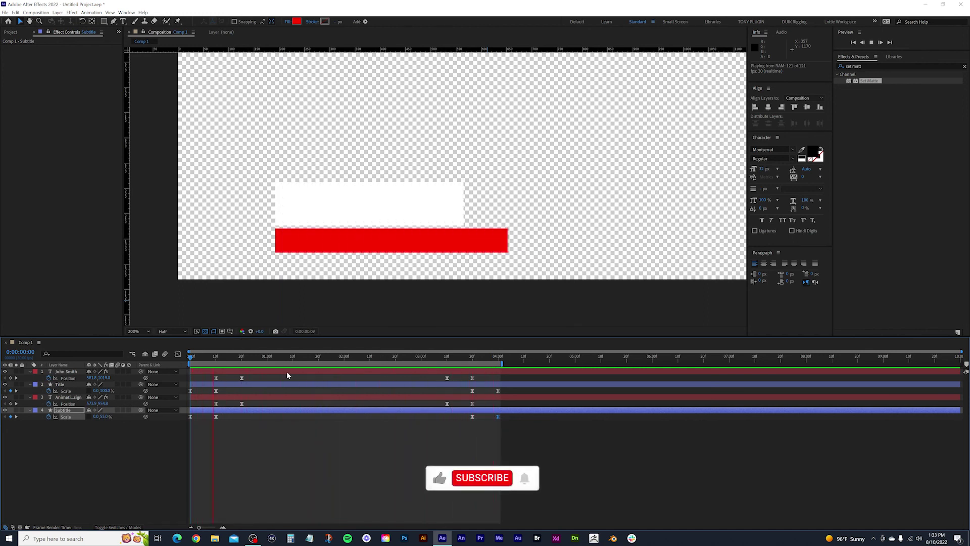
{"action": "key", "text": "space"}
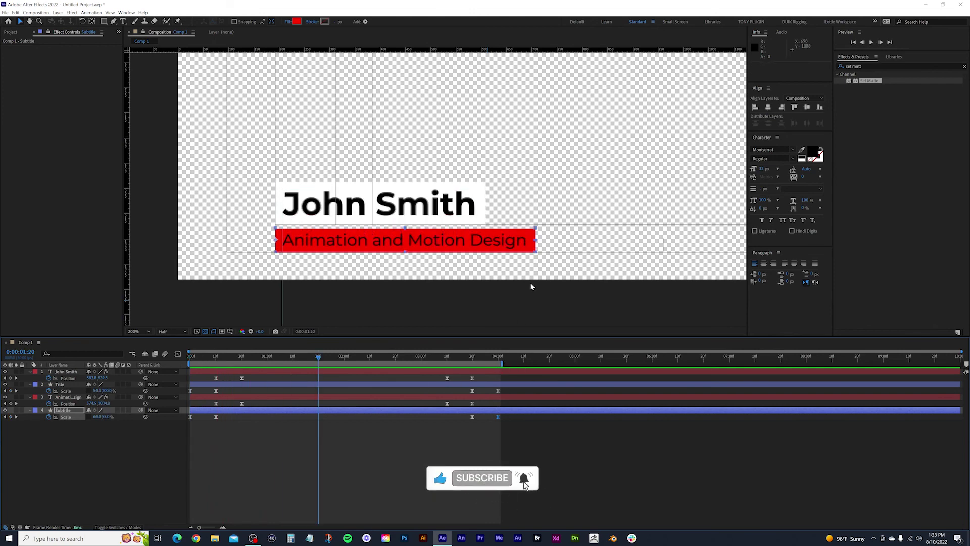
Step: Shift the work area so it runs from 0:00:00:04 to 0:00:04:04
{"action": "key", "text": "comma"}
{"action": "left_click_drag", "start_coordinate": [499, 361], "coordinate": [511, 362]}
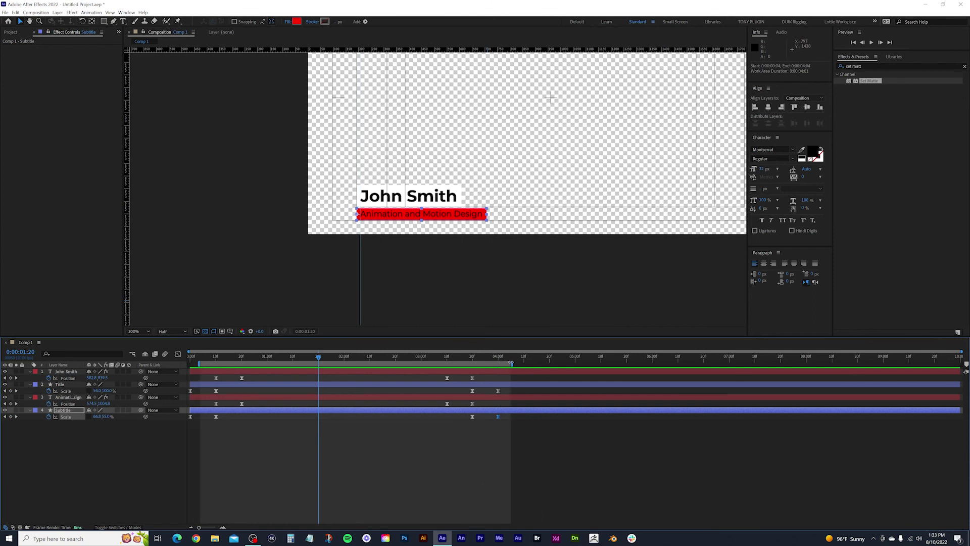
Step: Undo the work area shift and extend only its end to 0:00:04:29 for a five-second duration
{"action": "key", "text": "ctrl+z"}
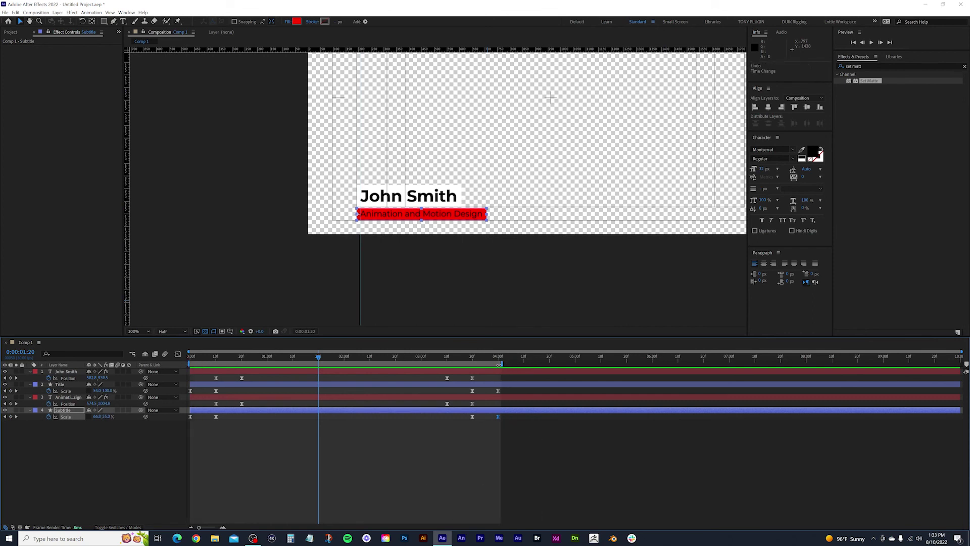
{"action": "left_click_drag", "start_coordinate": [502, 364], "coordinate": [578, 364]}
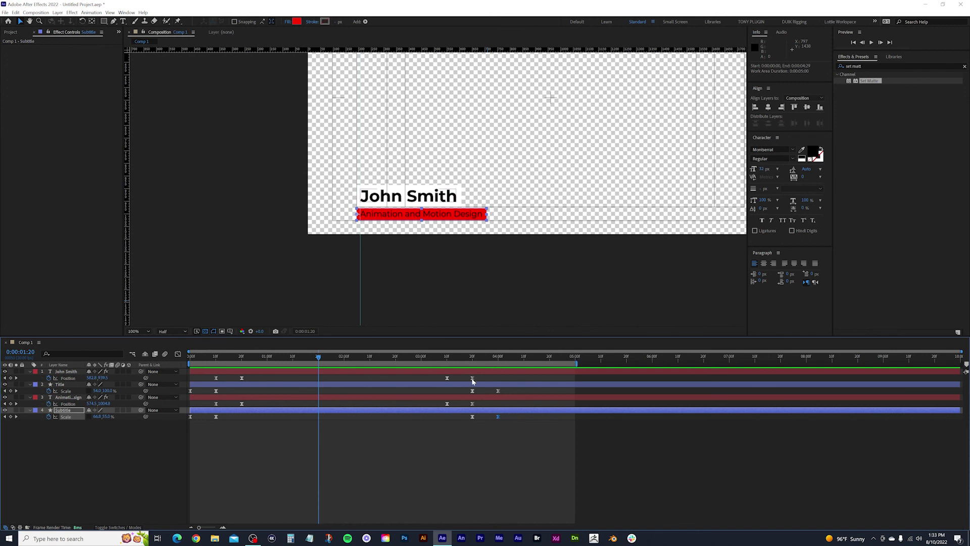
Step: Move all closing Position and Scale keyframes of the four layers together so the last ones land at 0:00:05:00
{"action": "left_click_drag", "start_coordinate": [442, 378], "coordinate": [515, 422]}
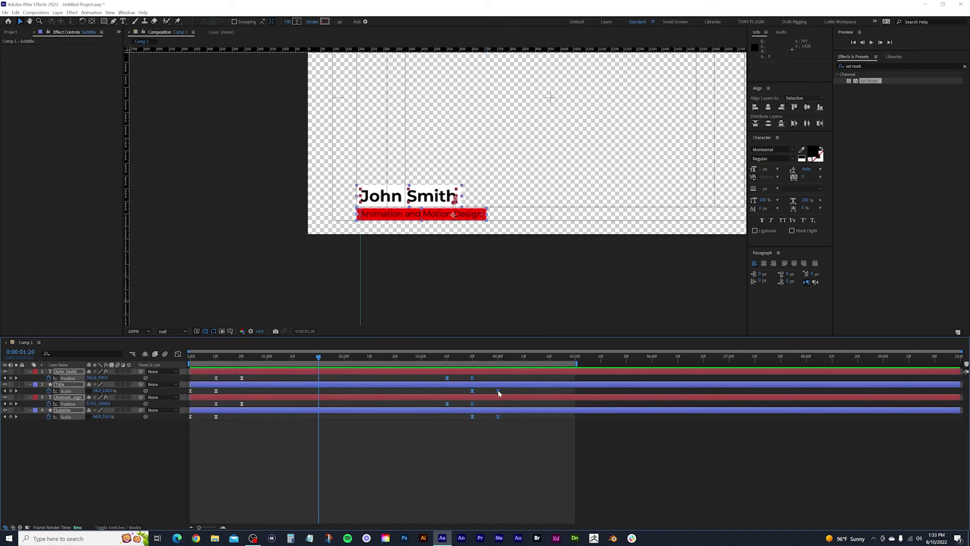
{"action": "left_click", "coordinate": [576, 359]}
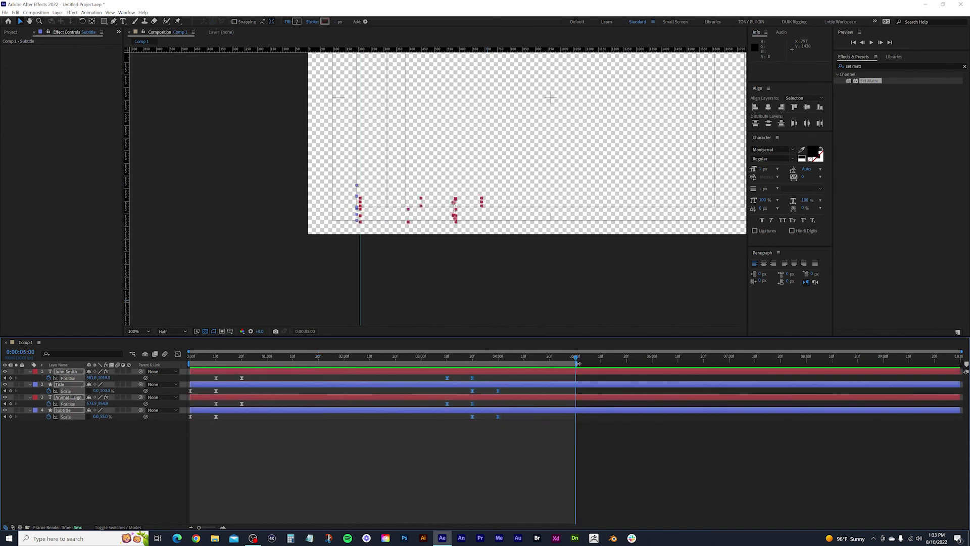
{"action": "left_click_drag", "start_coordinate": [498, 393], "coordinate": [576, 393]}
Step: Preview the retimed lower third animation from the first frame
{"action": "left_click", "coordinate": [573, 359]}
{"action": "left_click_drag", "start_coordinate": [550, 359], "coordinate": [190, 359]}
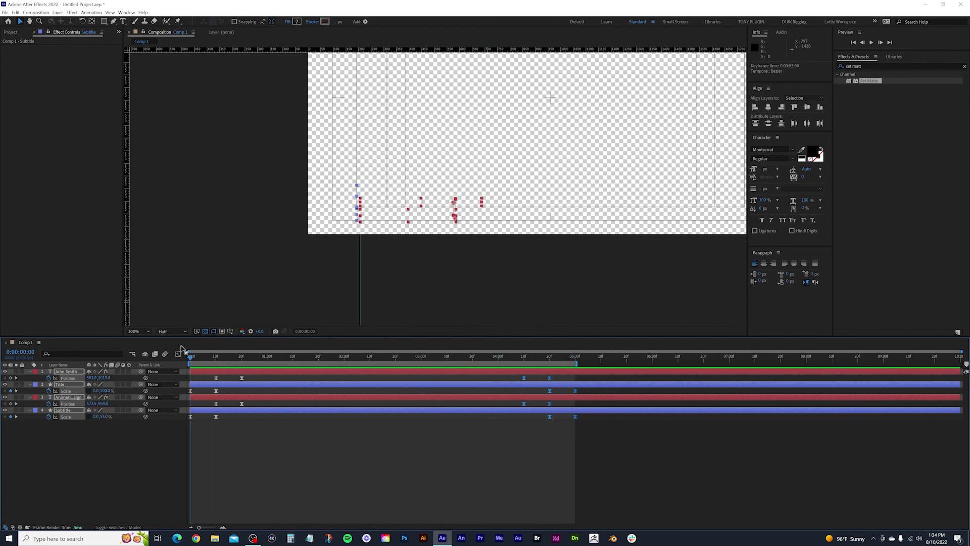
{"action": "key", "text": "space"}
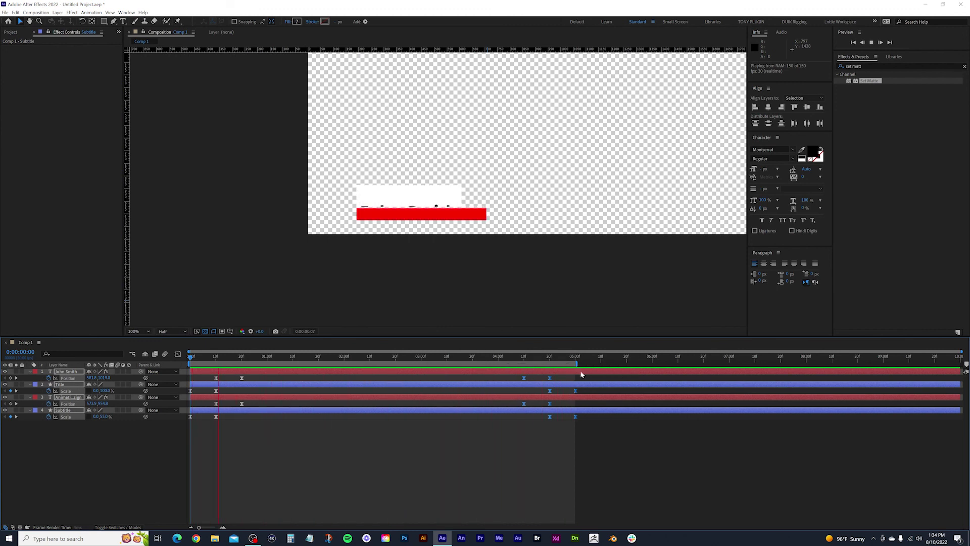
{"action": "left_click", "coordinate": [543, 304]}
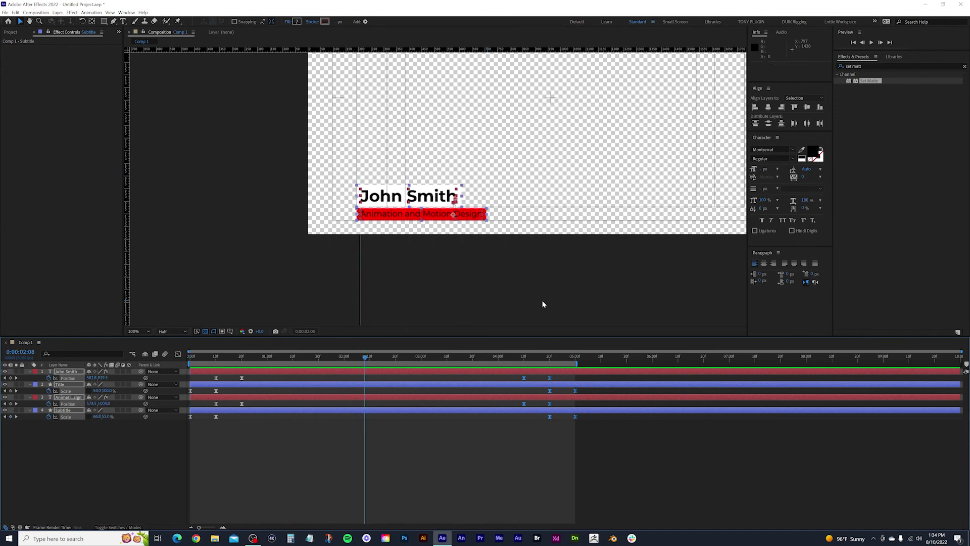